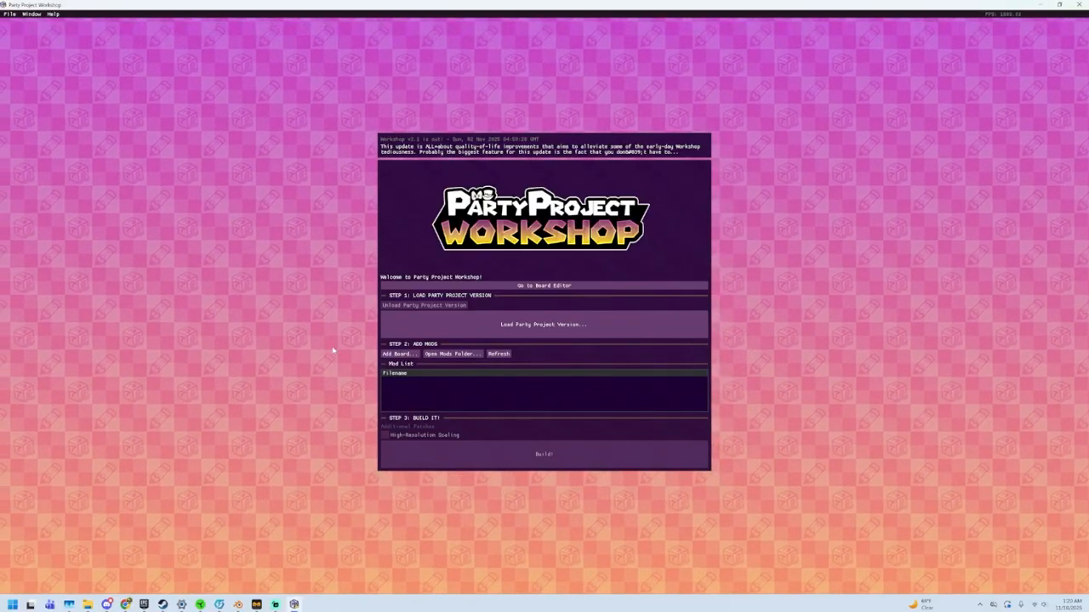
Load the Party Project version from the win64 folder inside PartyProjectWorkshop_v2.1
left_click(396, 328)
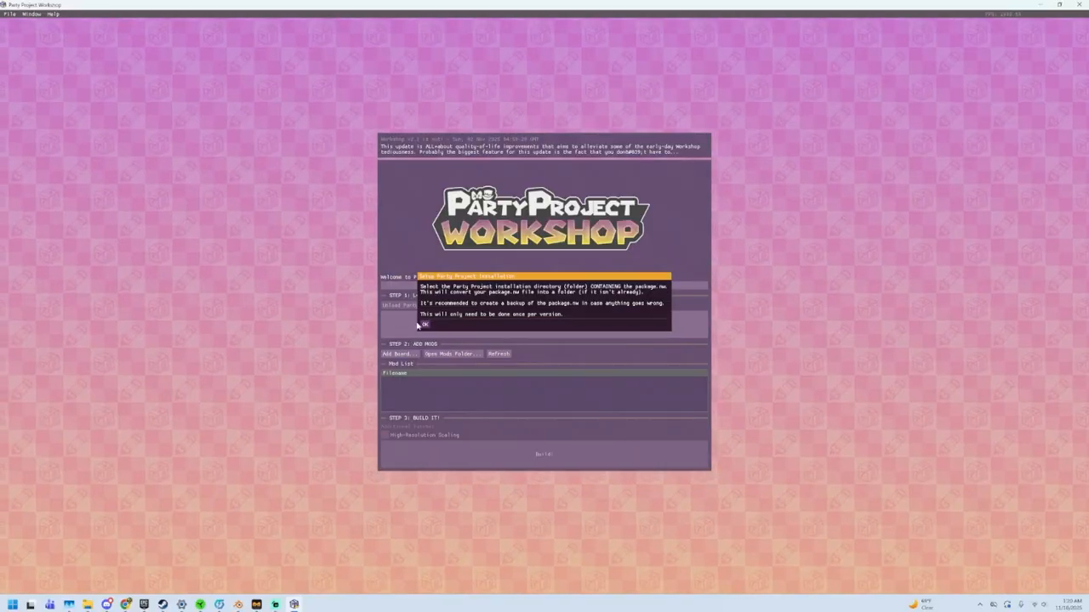
left_click(424, 324)
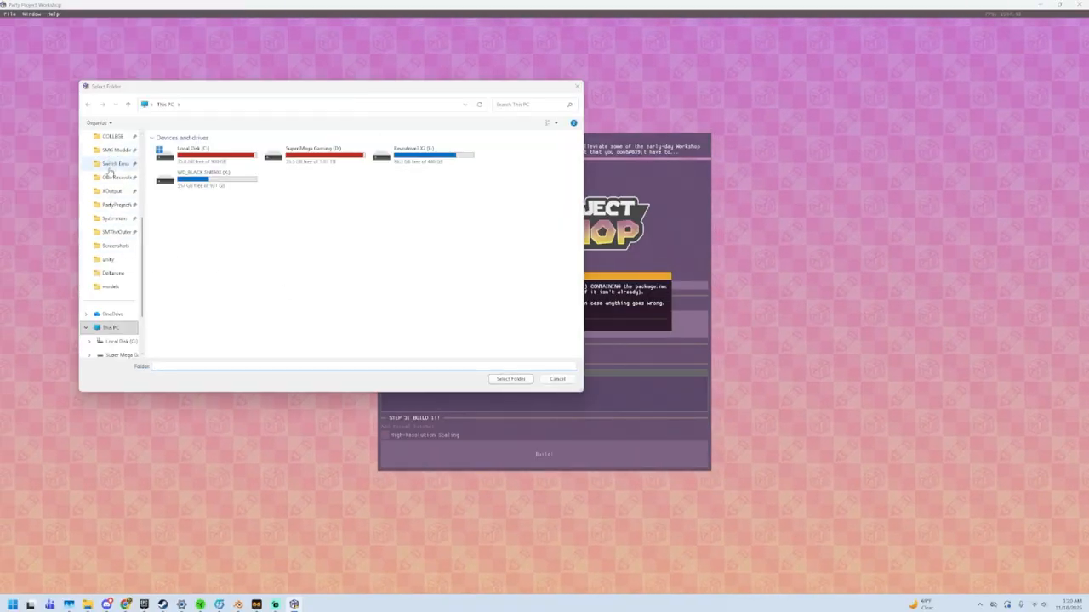
left_click(123, 206)
left_click(183, 232)
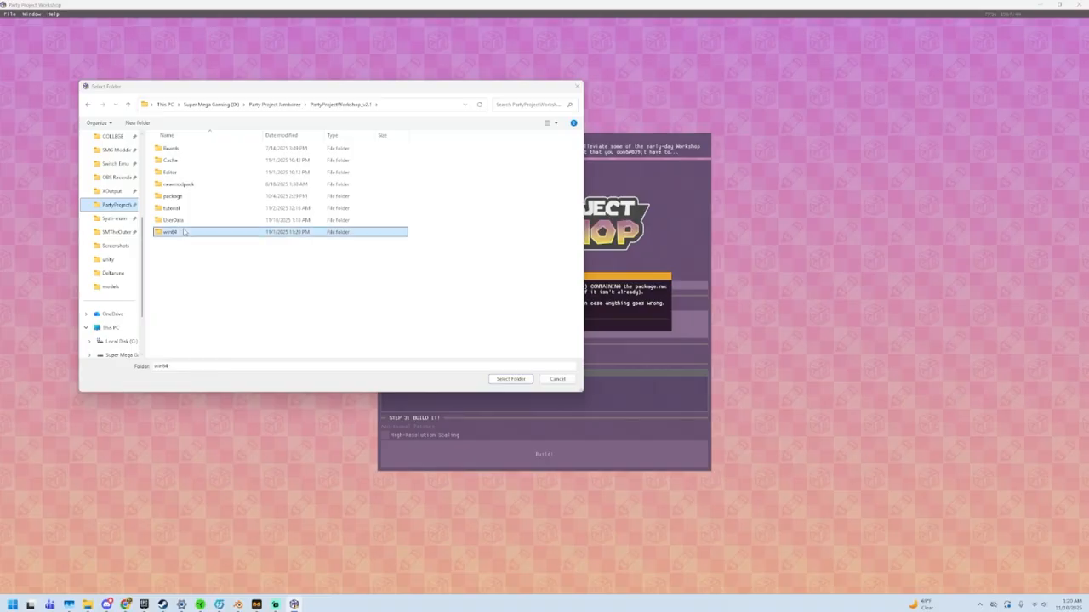
left_click(509, 379)
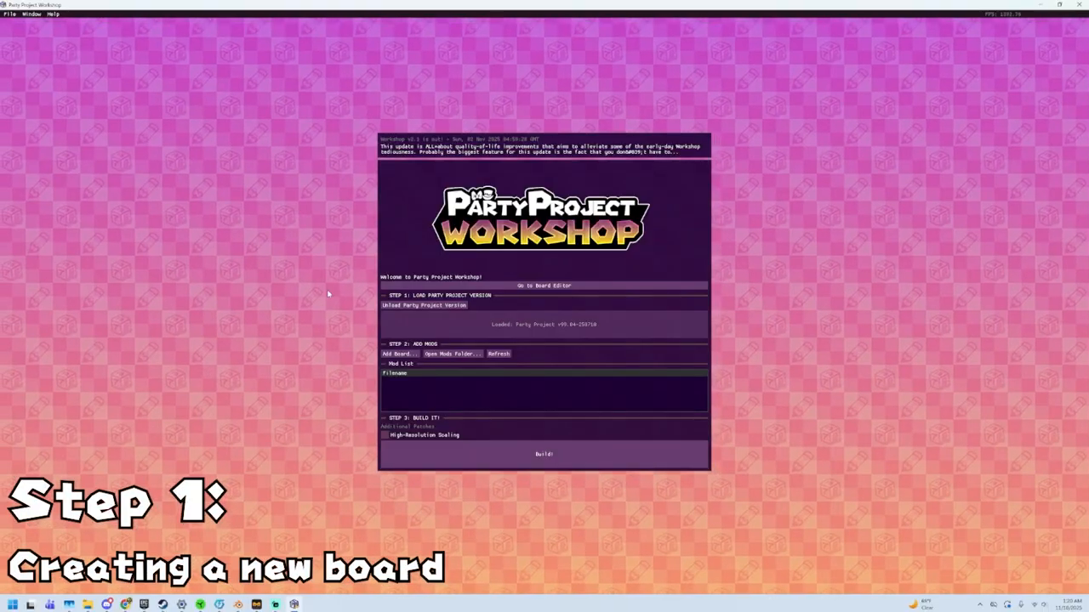
Create a new board in the board editor and display its properties with the whole board in view
left_click(506, 287)
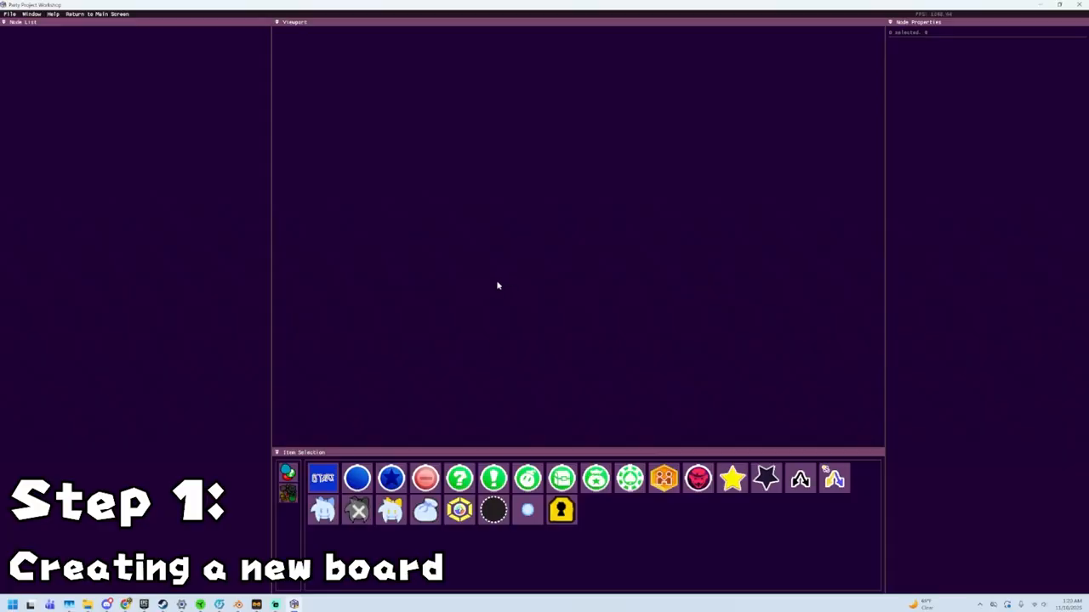
left_click(11, 15)
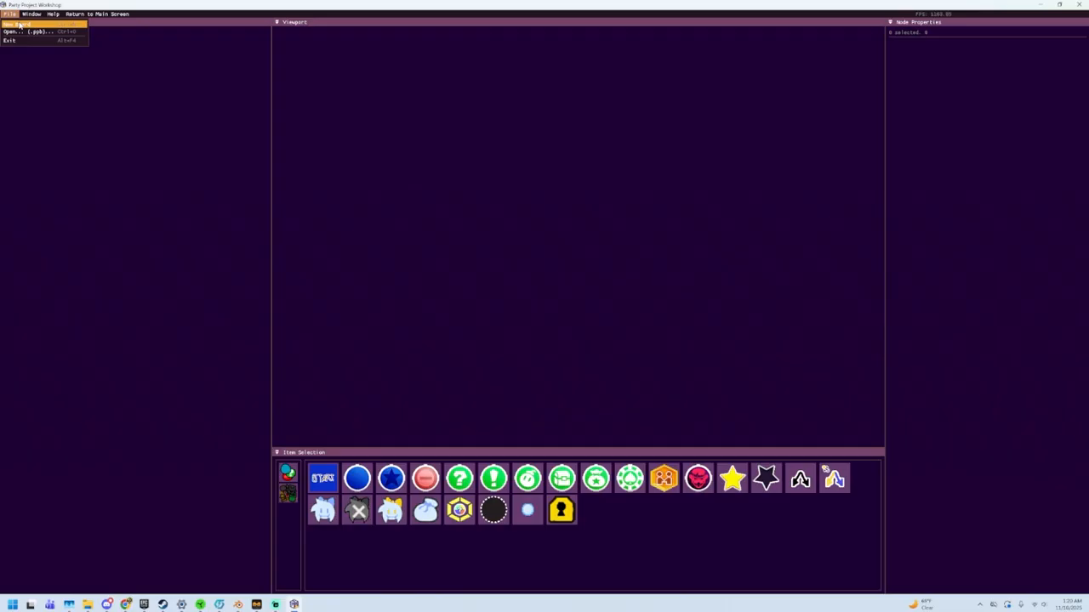
left_click(19, 24)
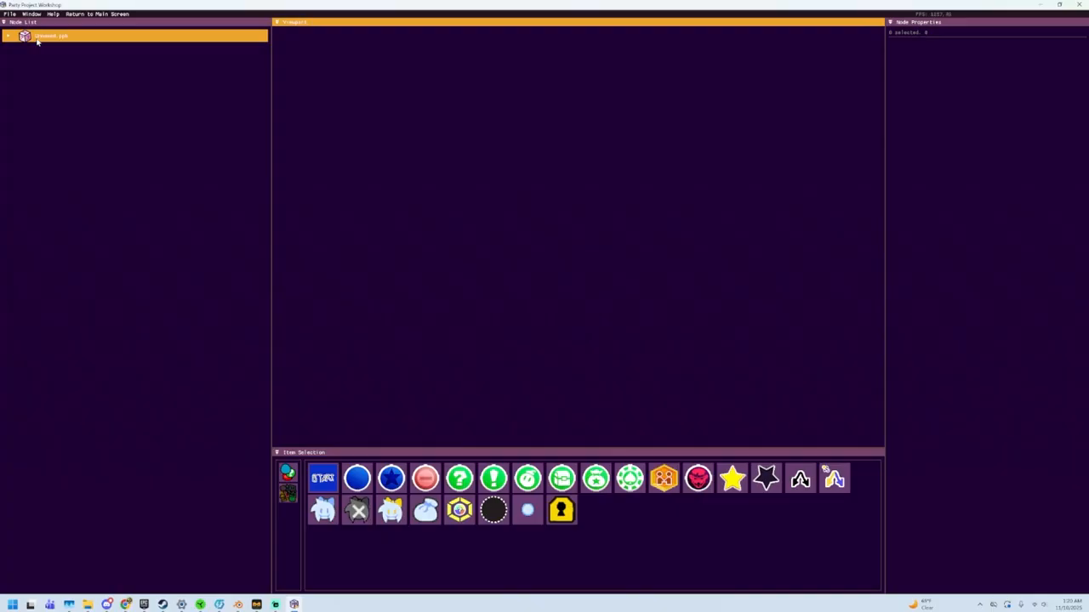
left_click(37, 38)
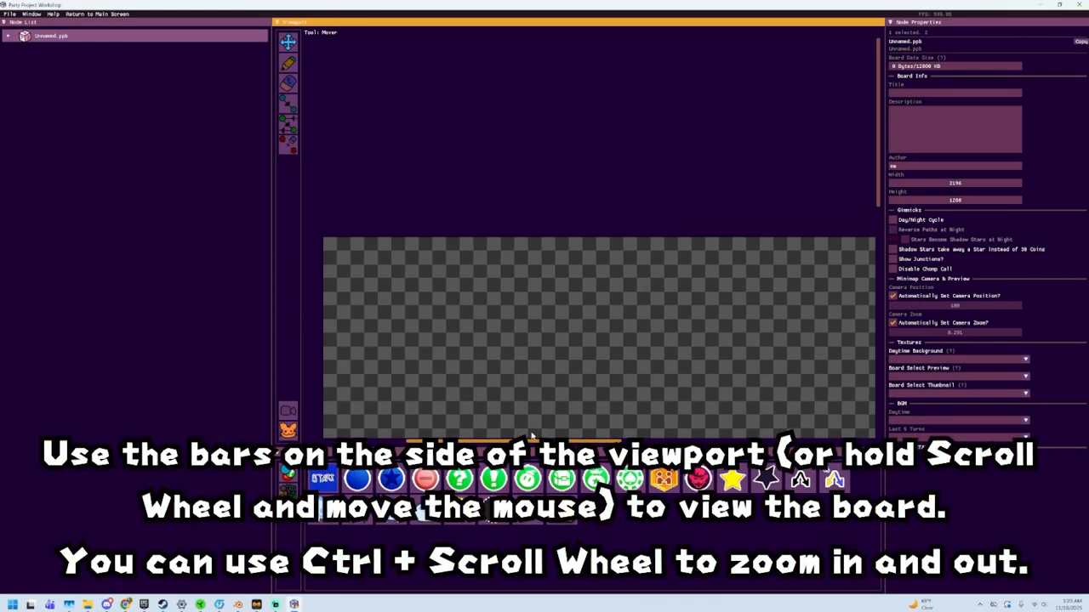
scroll(603, 261, "down", 4)
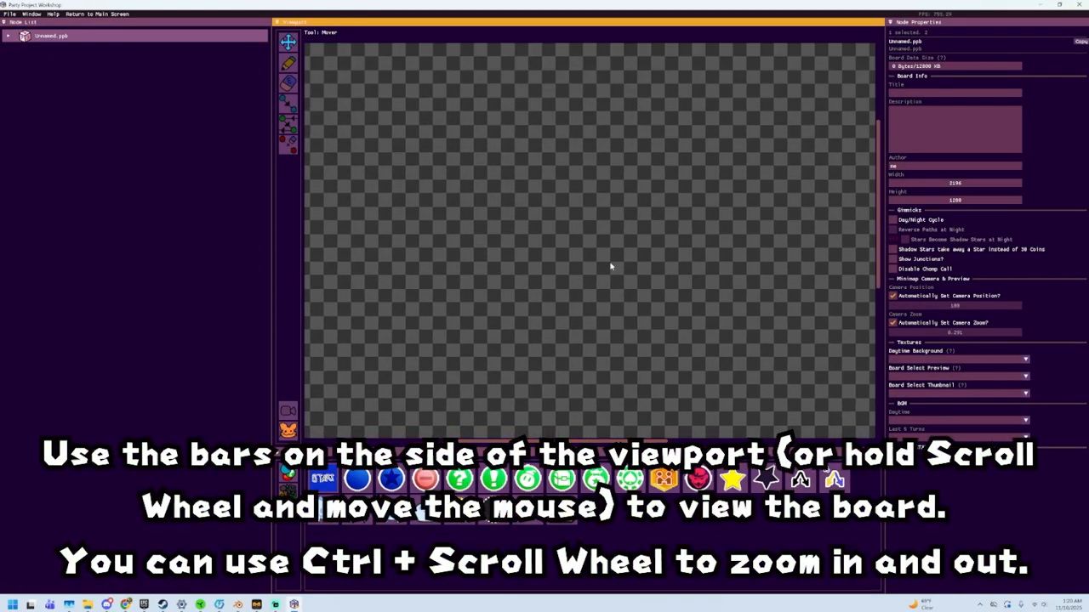
scroll(610, 266, "down", 3, "ctrl")
scroll(612, 260, "up", 1, "ctrl")
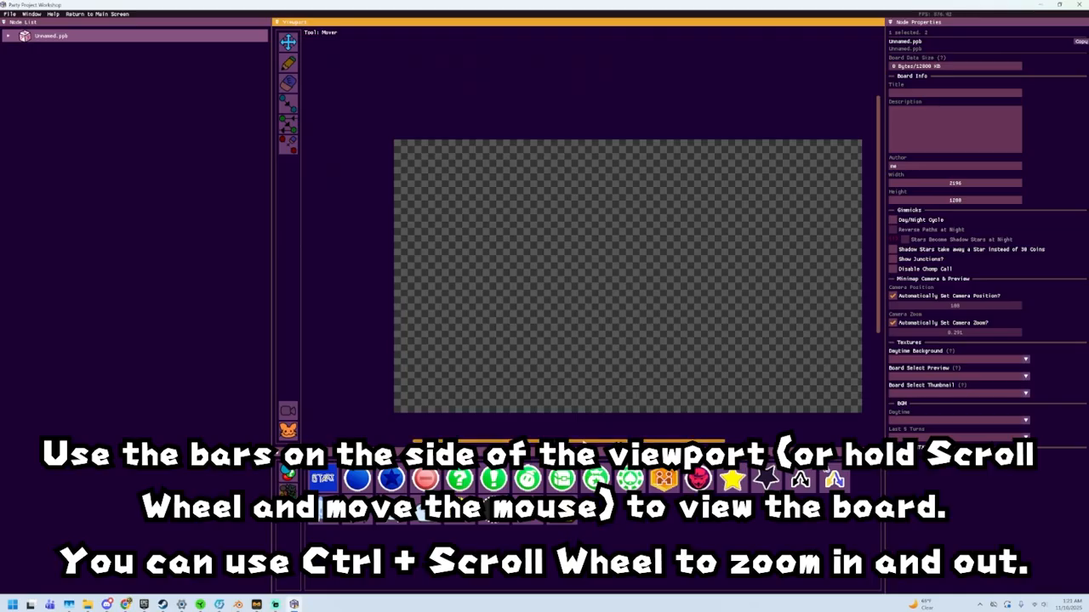
left_click_drag(584, 443, 603, 443)
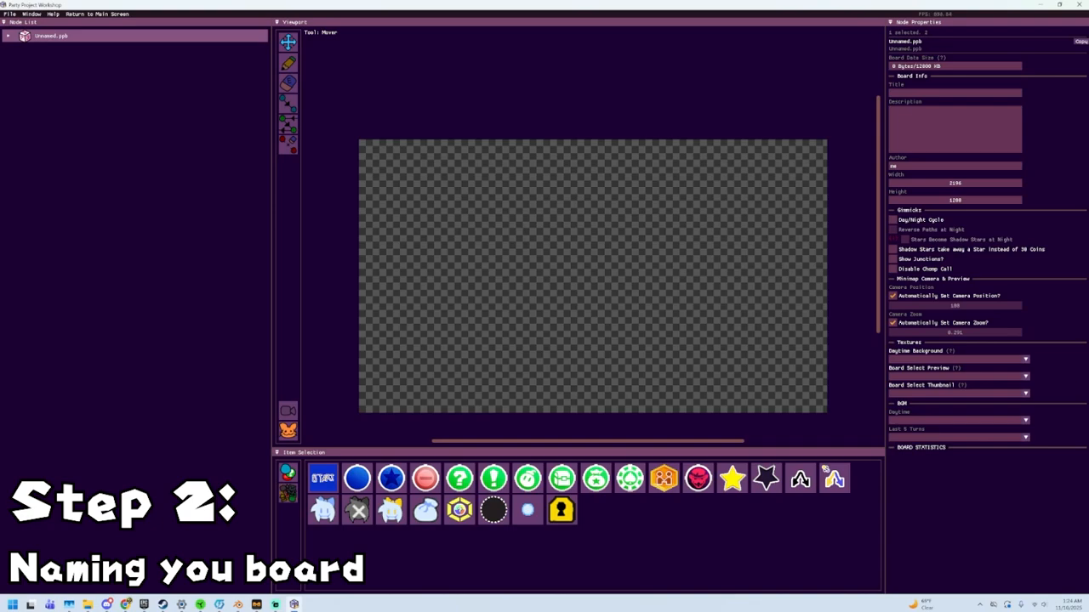
Title the board "Test Land", describe it as "This is a test board." and fill in the author's name
left_click(1062, 113)
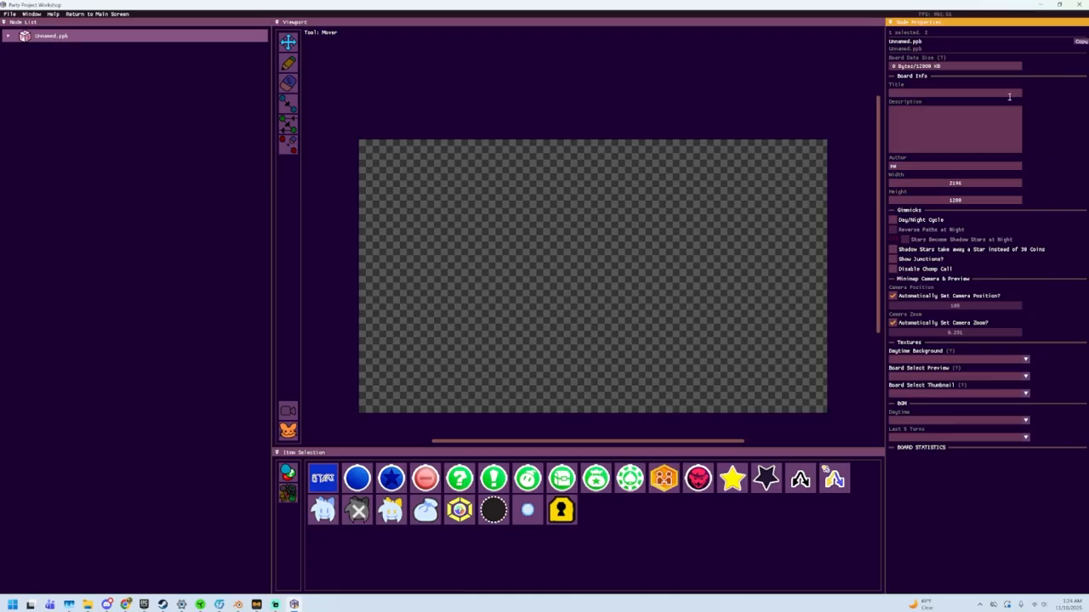
type("est Land")
left_click(998, 137)
type("This is a lest b")
left_click_drag(967, 168, 820, 179)
type("dudeGame")
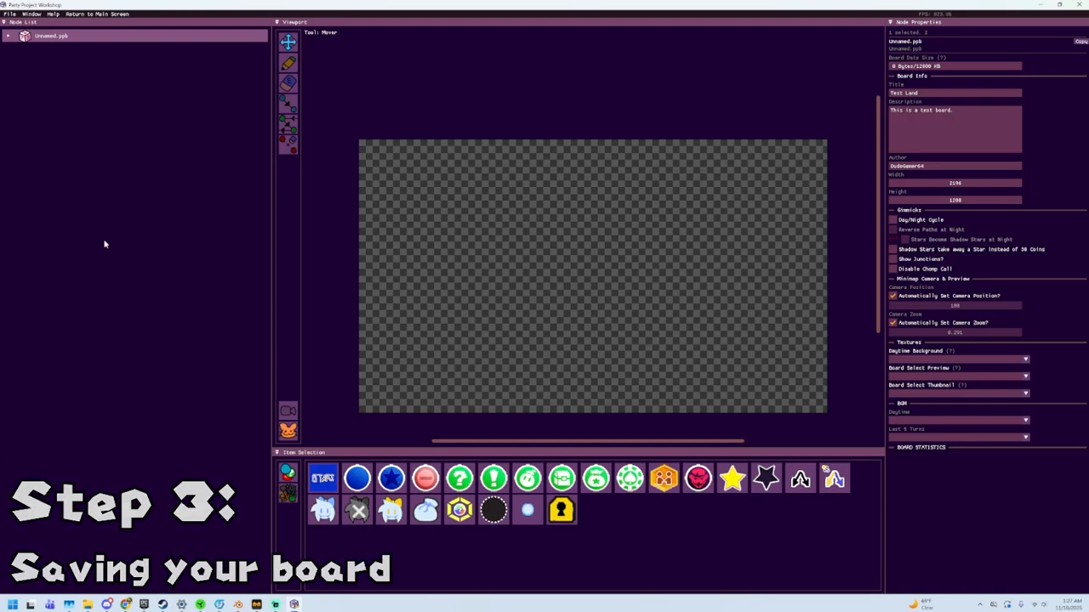
Save the board as TestLand.ppb in the TestLand folder inside the tutorial folder
left_click(57, 40)
right_click(56, 40)
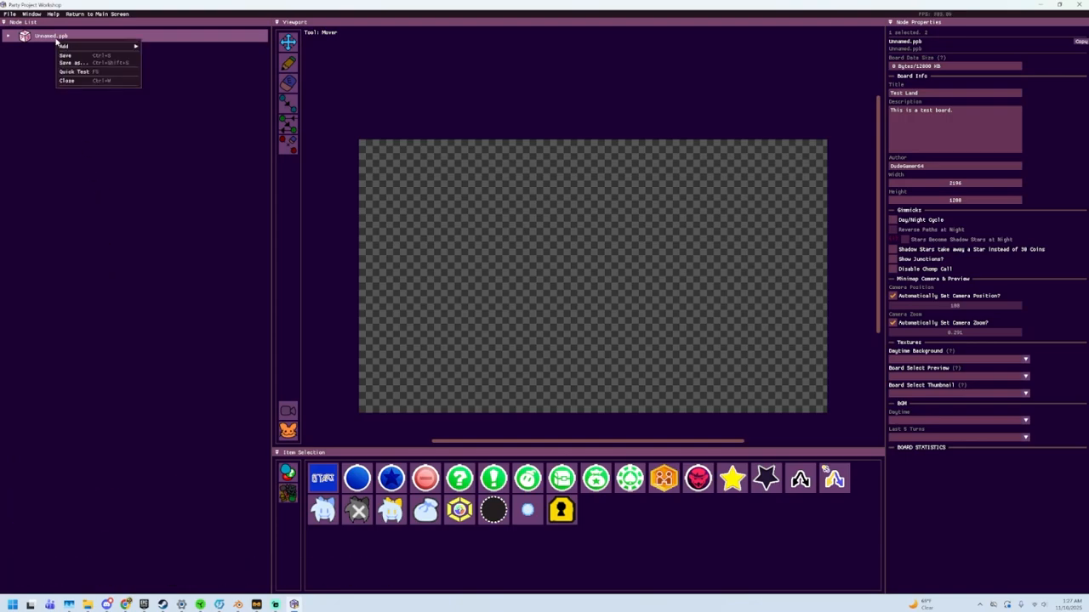
left_click(80, 64)
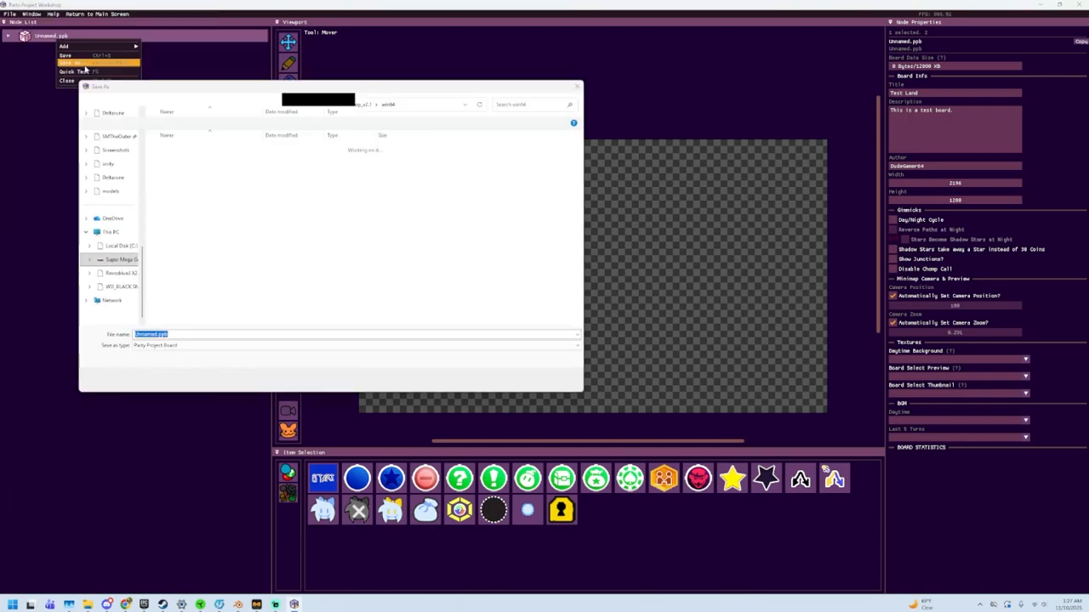
left_click(328, 105)
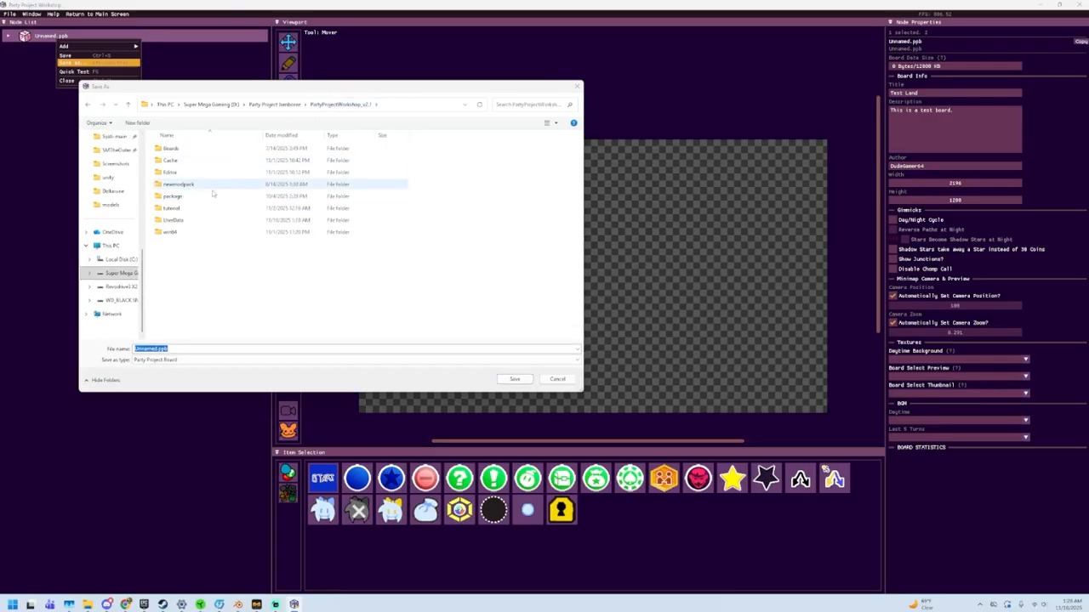
double_click(209, 211)
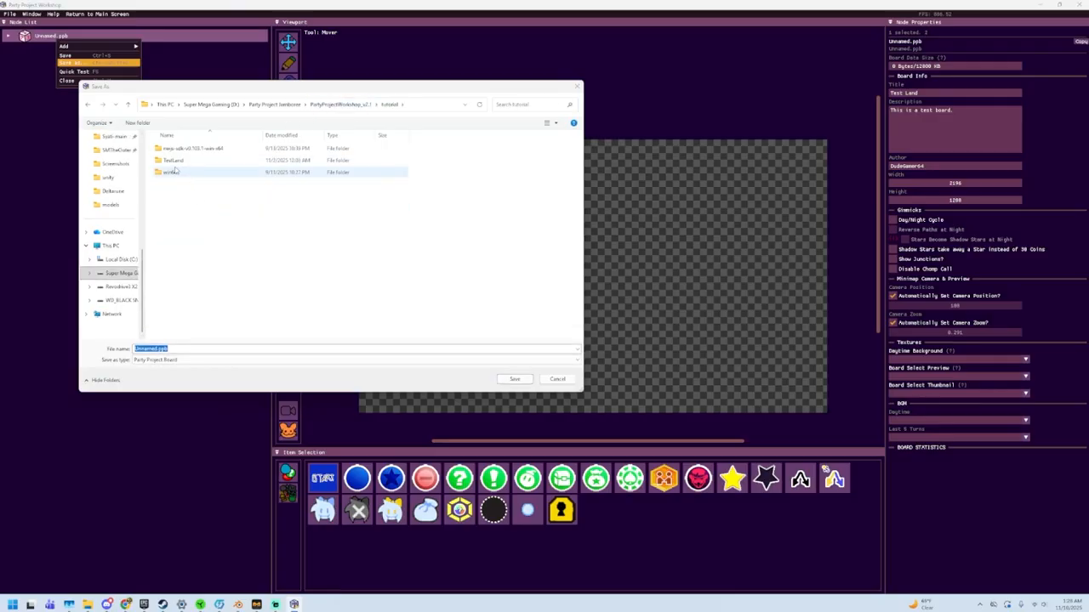
double_click(174, 161)
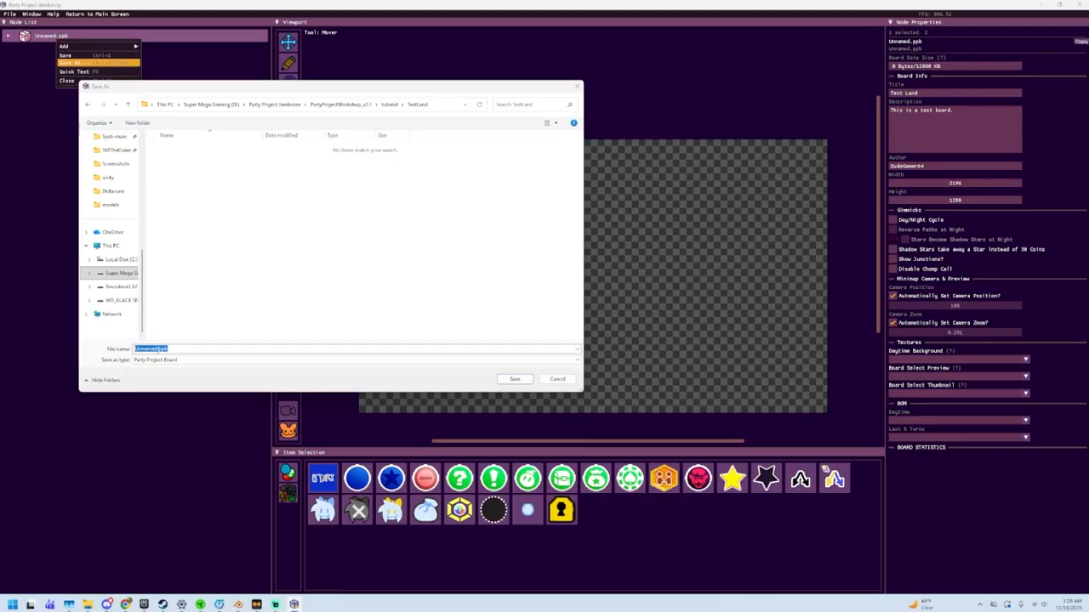
left_click(159, 349)
type("TestLand")
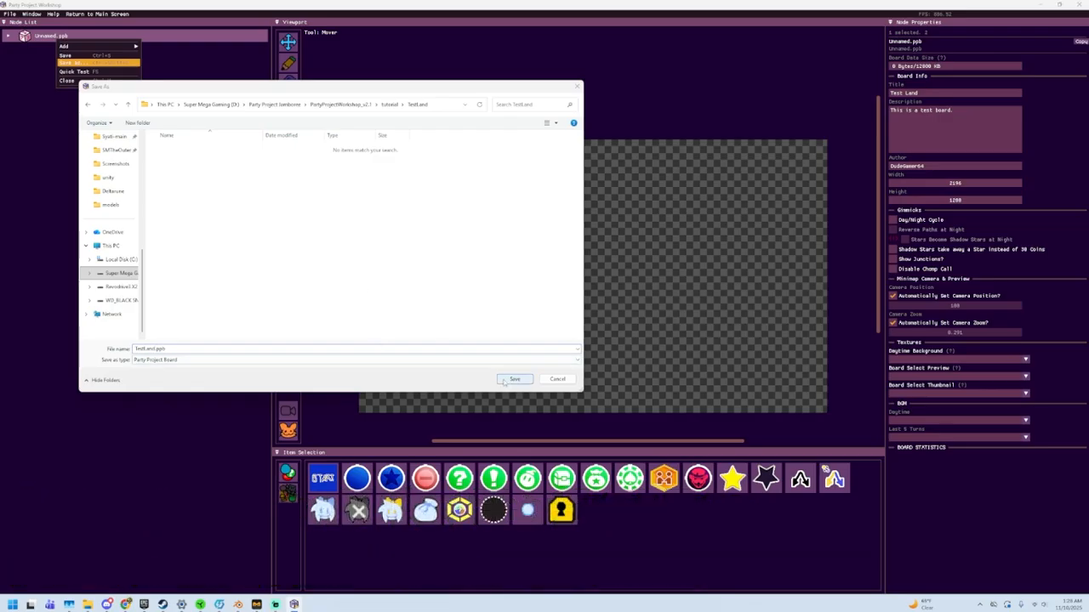
left_click(514, 380)
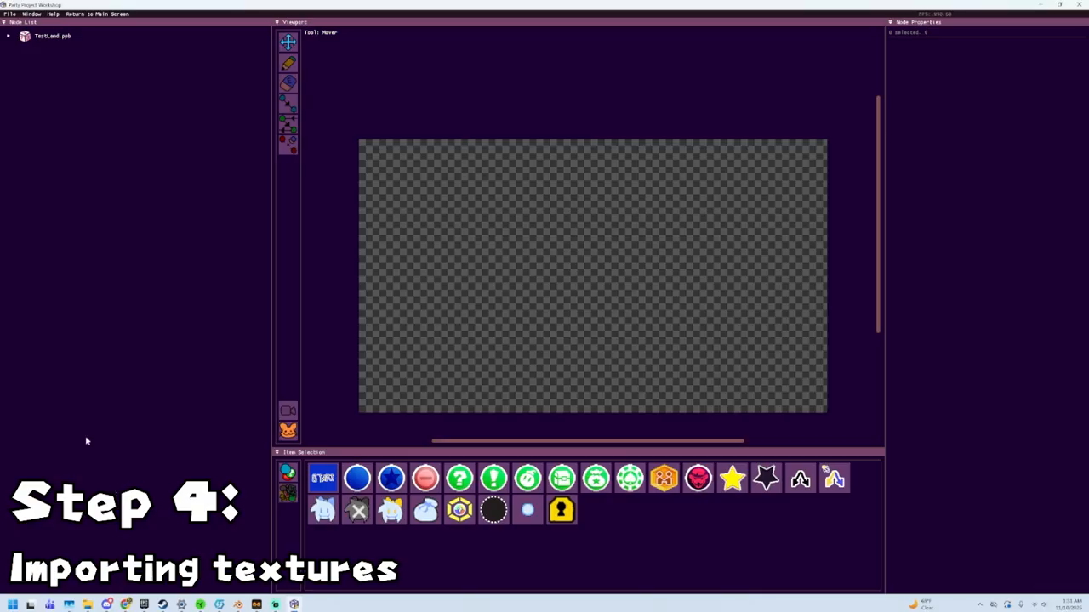
Import Test.jpg from the tutorial folder into the board as a texture
left_click(79, 320)
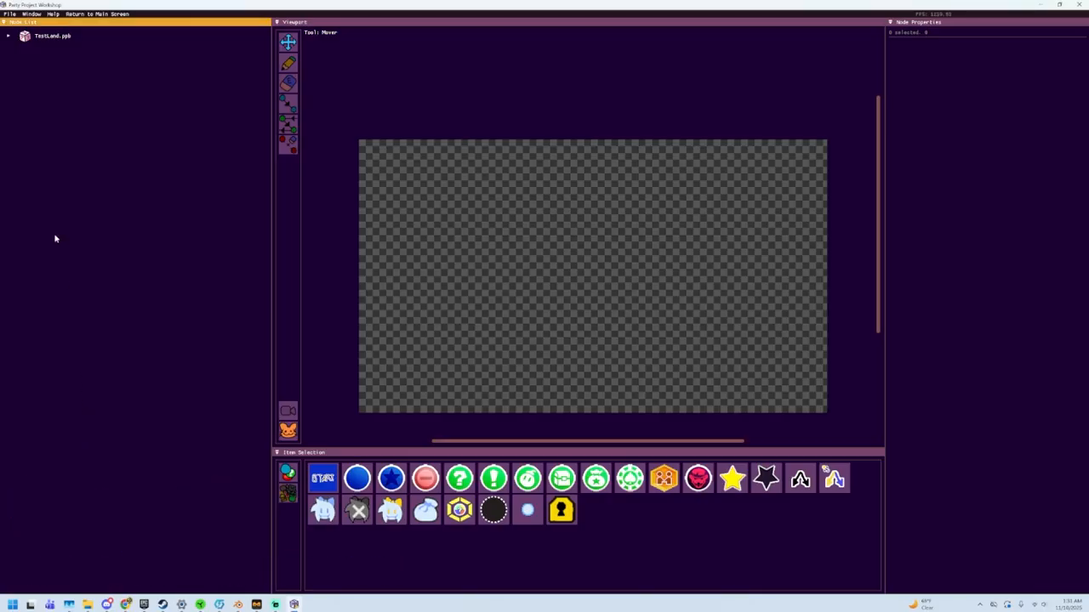
left_click(36, 38)
right_click(36, 41)
mouse_move(43, 48)
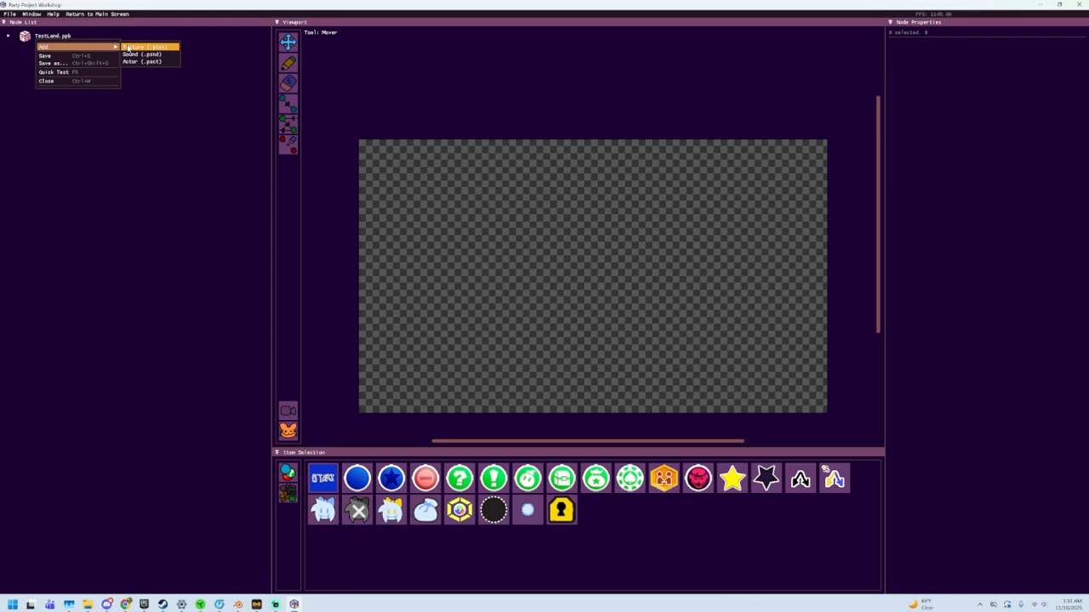
left_click(128, 48)
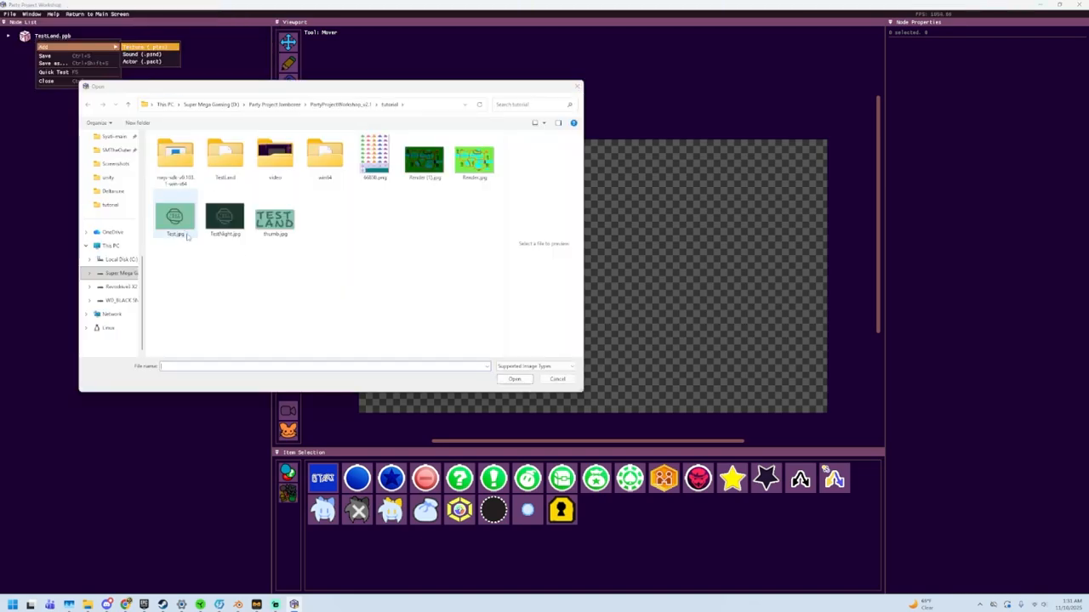
double_click(178, 225)
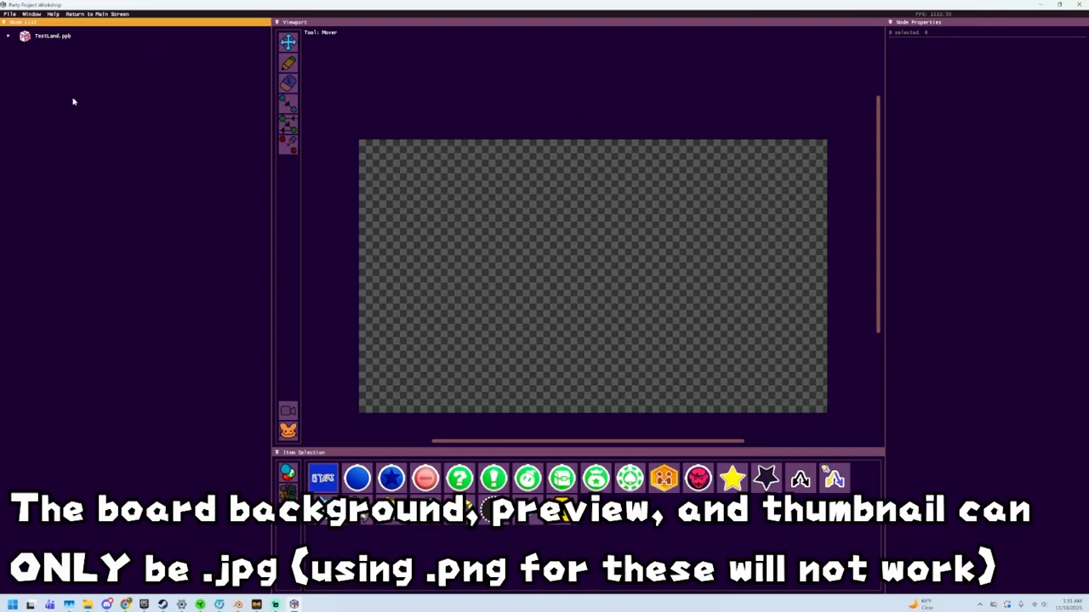
Expand the board's Textures group and preview the Test.ptex texture
left_click(8, 38)
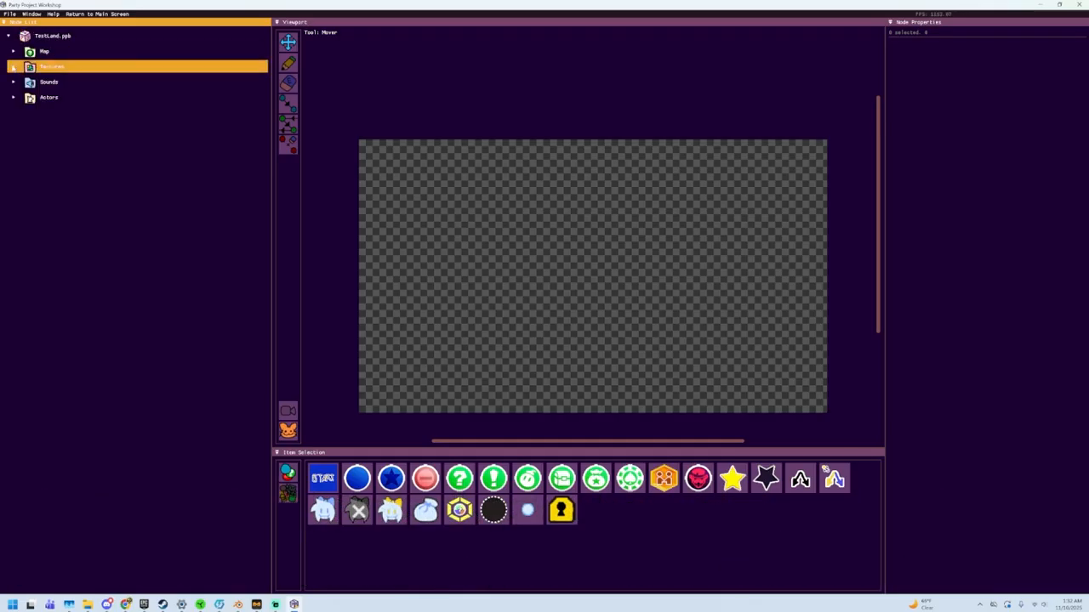
left_click(13, 66)
left_click(58, 81)
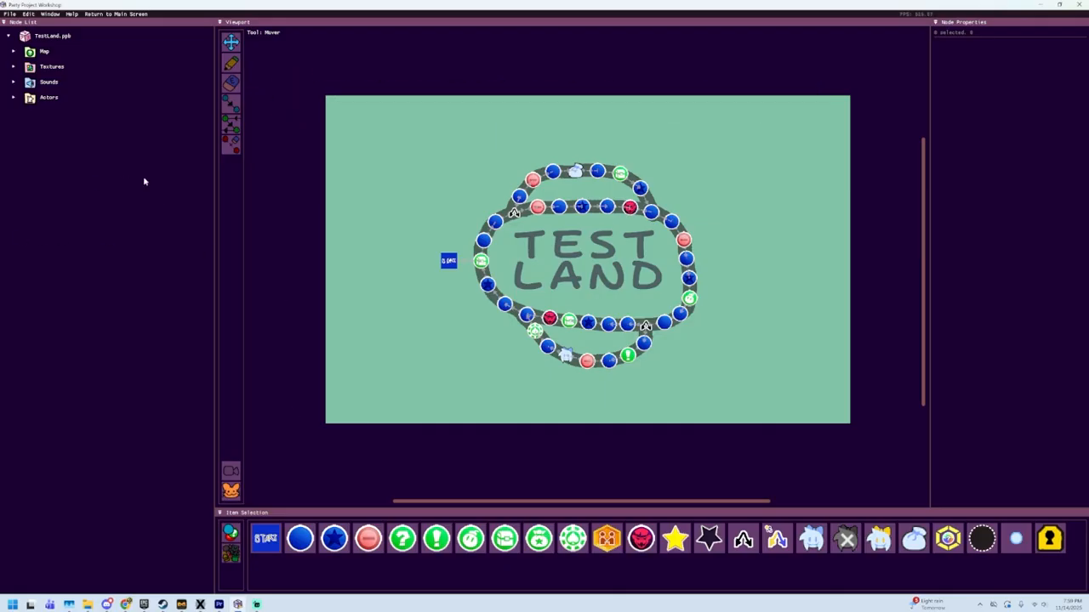
left_click(36, 66)
left_click(56, 73)
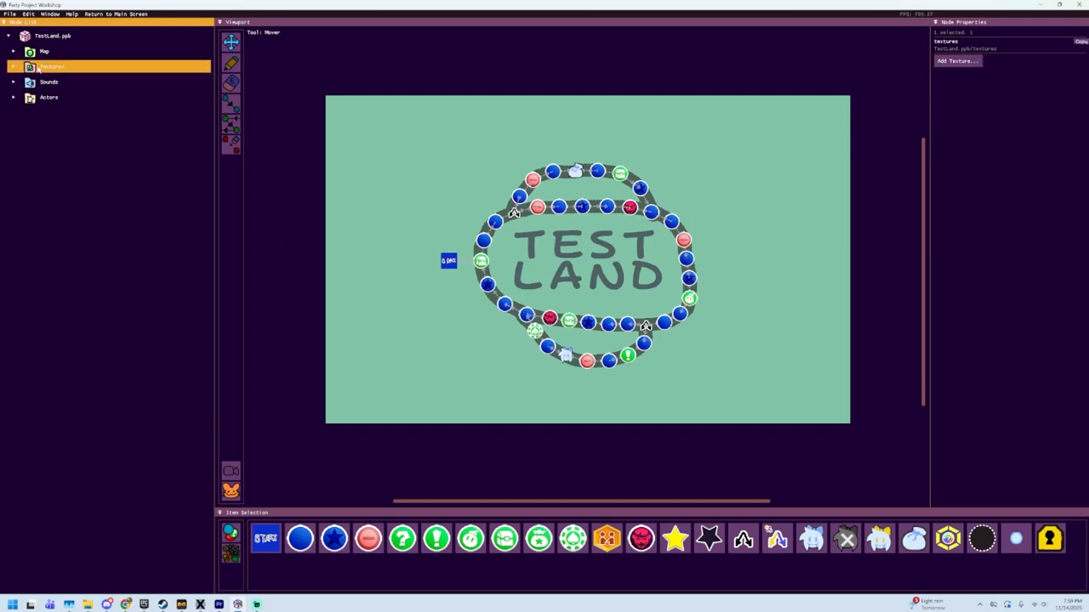
right_click(39, 70)
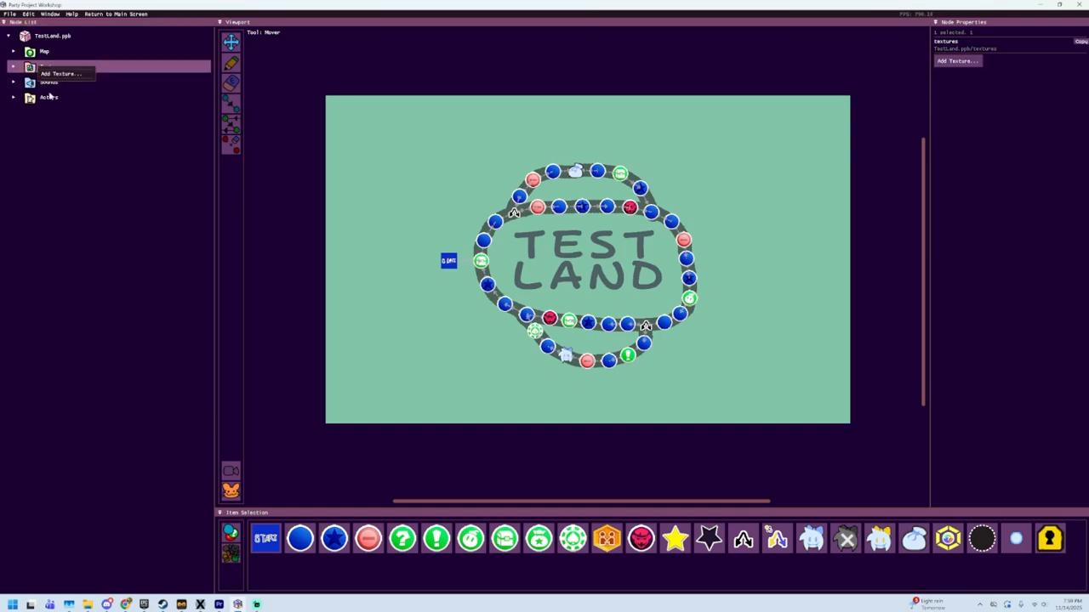
left_click(74, 223)
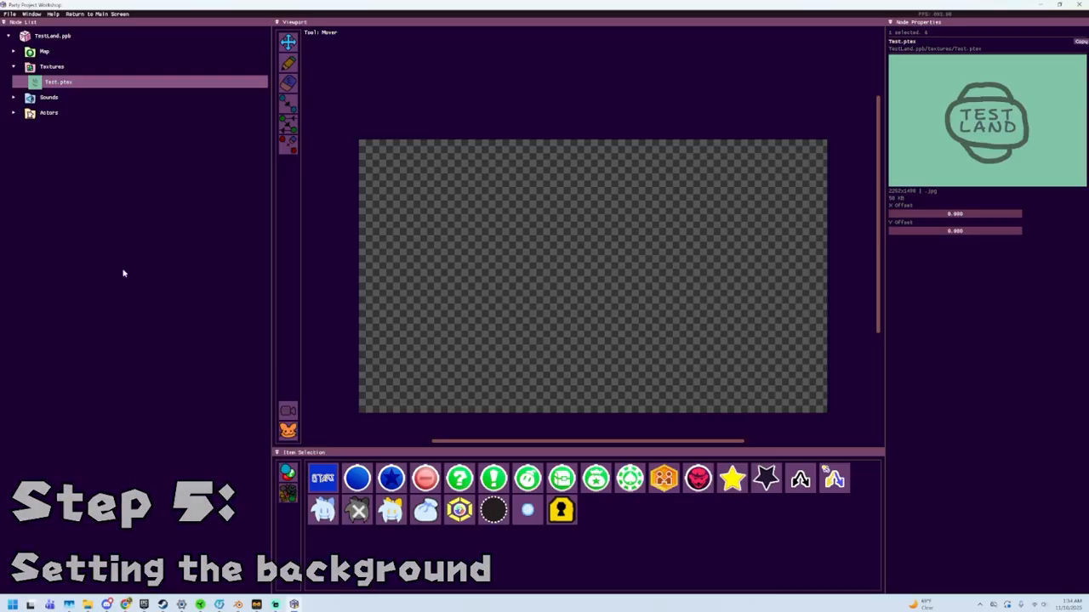
Set the board's daytime background to Test.ptex and reduce the board width to about 2049
left_click(81, 35)
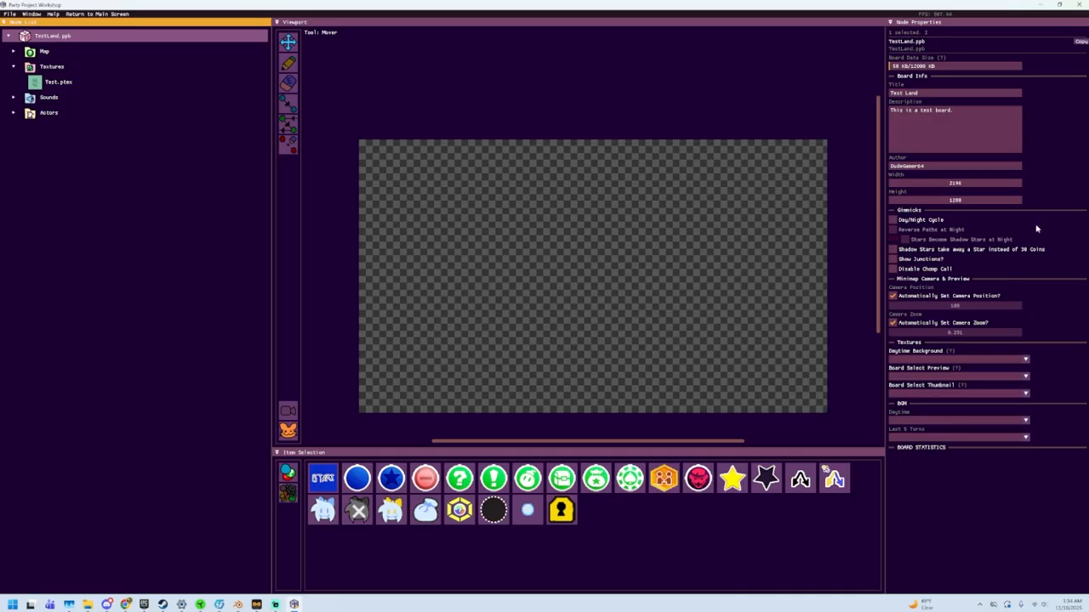
left_click(1026, 360)
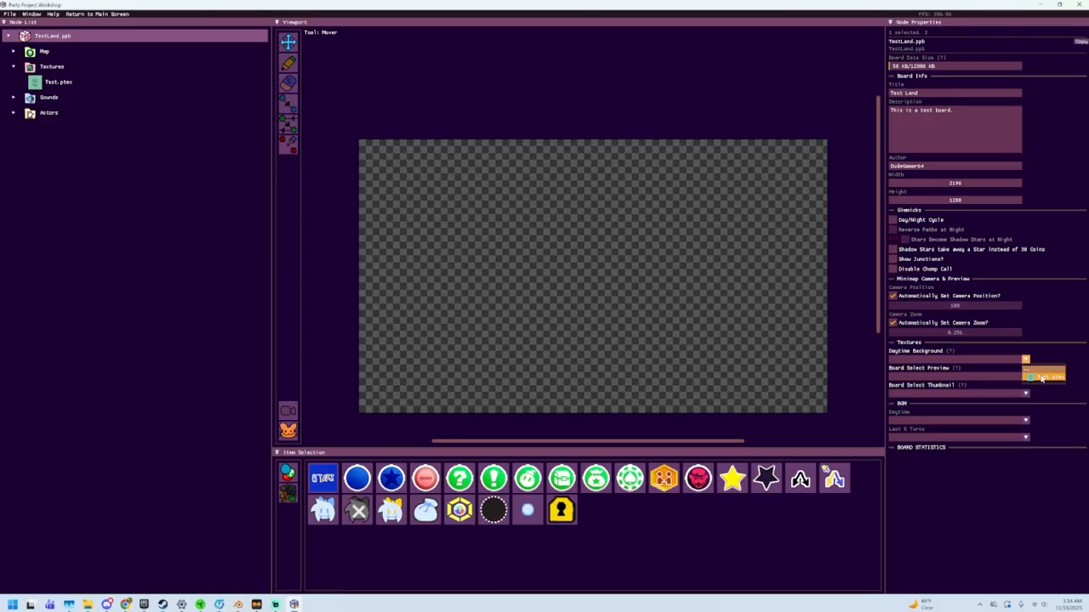
left_click(1041, 378)
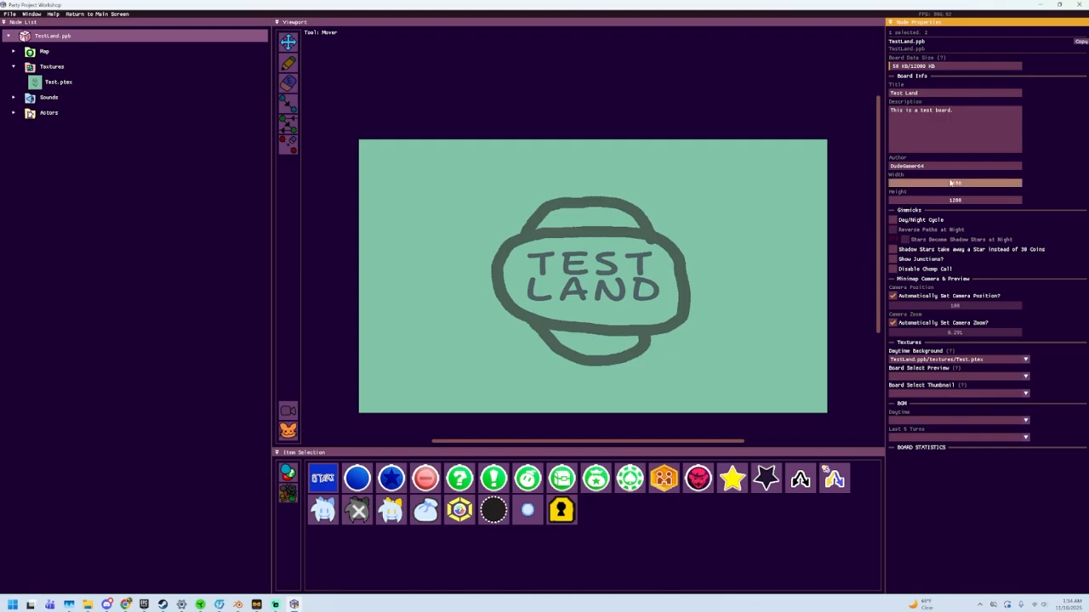
left_click_drag(939, 185, 889, 180)
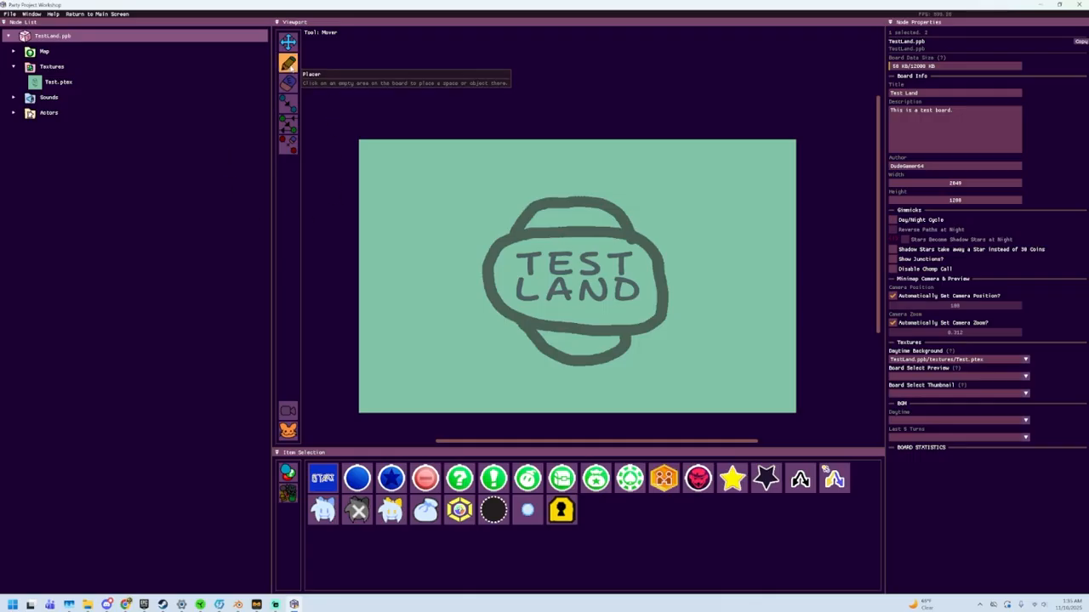
Place a Start Space on the board just outside the left side of the Test Land track
left_click(288, 64)
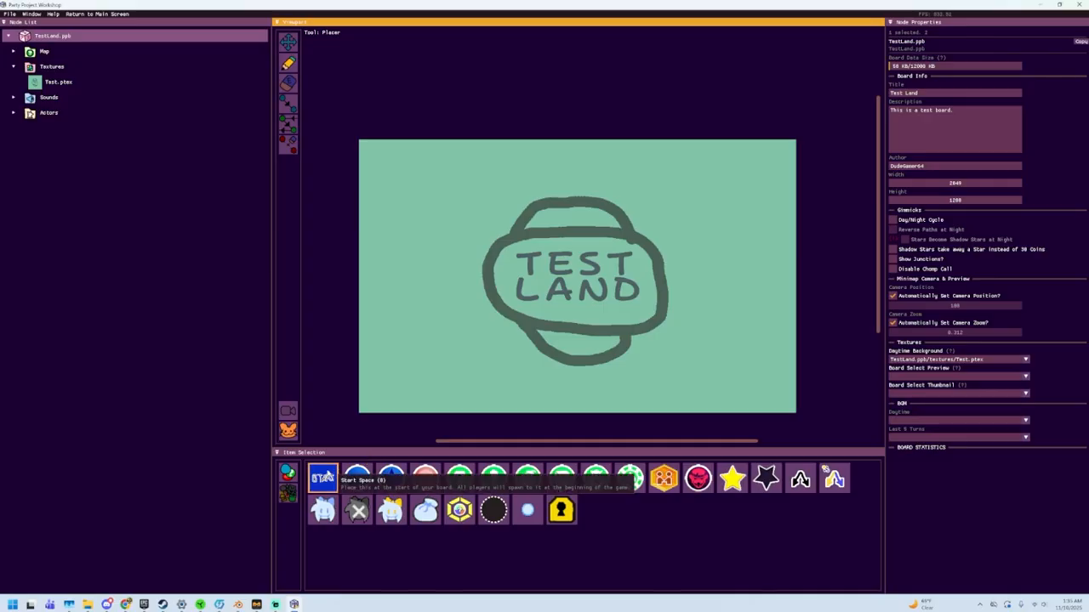
left_click_drag(326, 477, 457, 283)
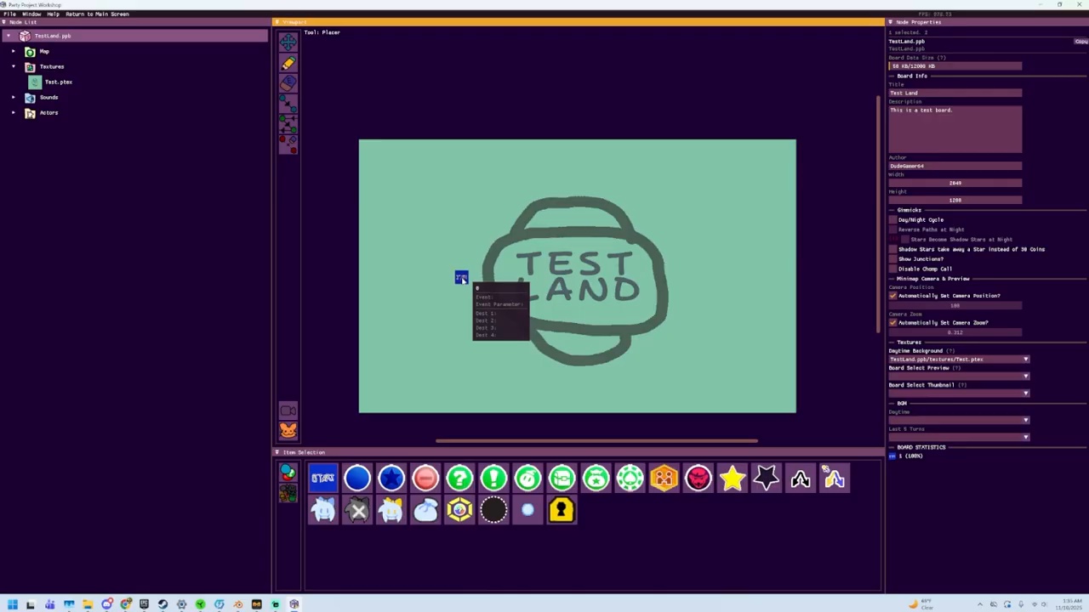
Place a blue space just above the Start Space, and remove it with the Eraser
left_click(460, 279)
scroll(477, 318, "up", 3)
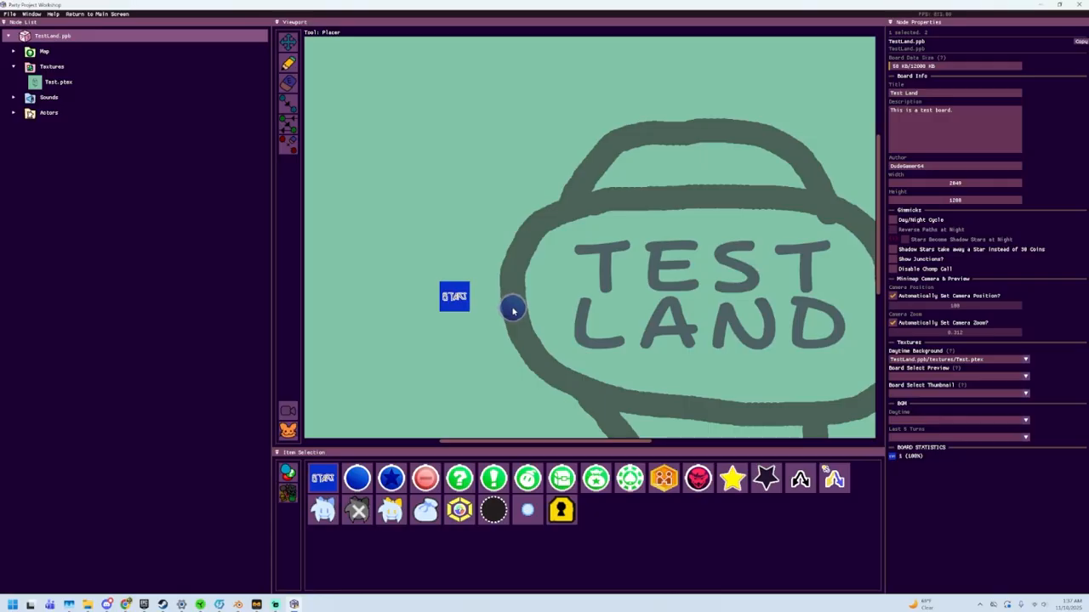
left_click(470, 231)
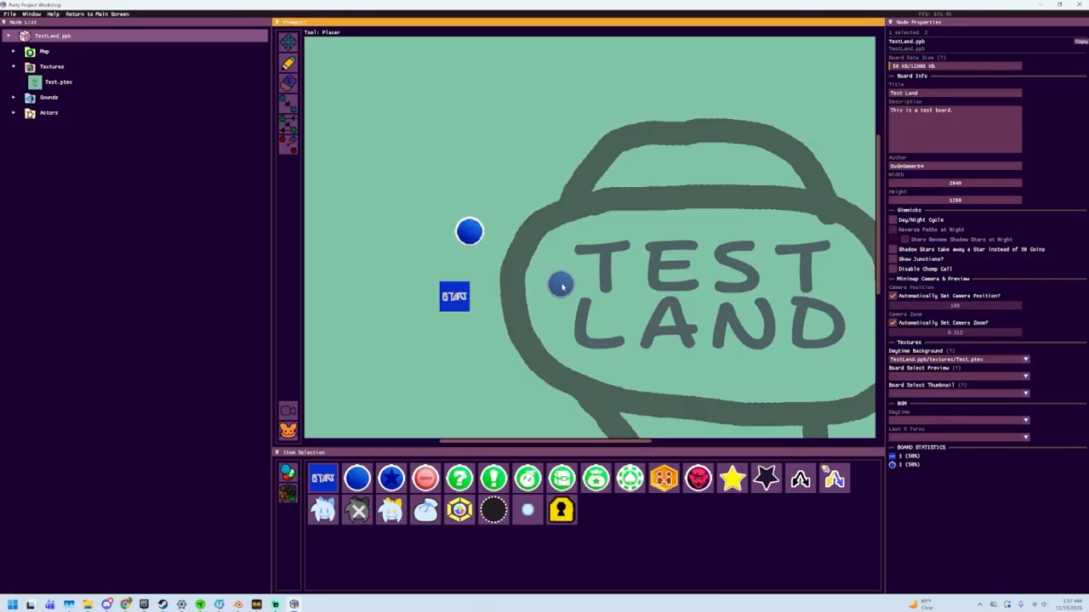
left_click(287, 82)
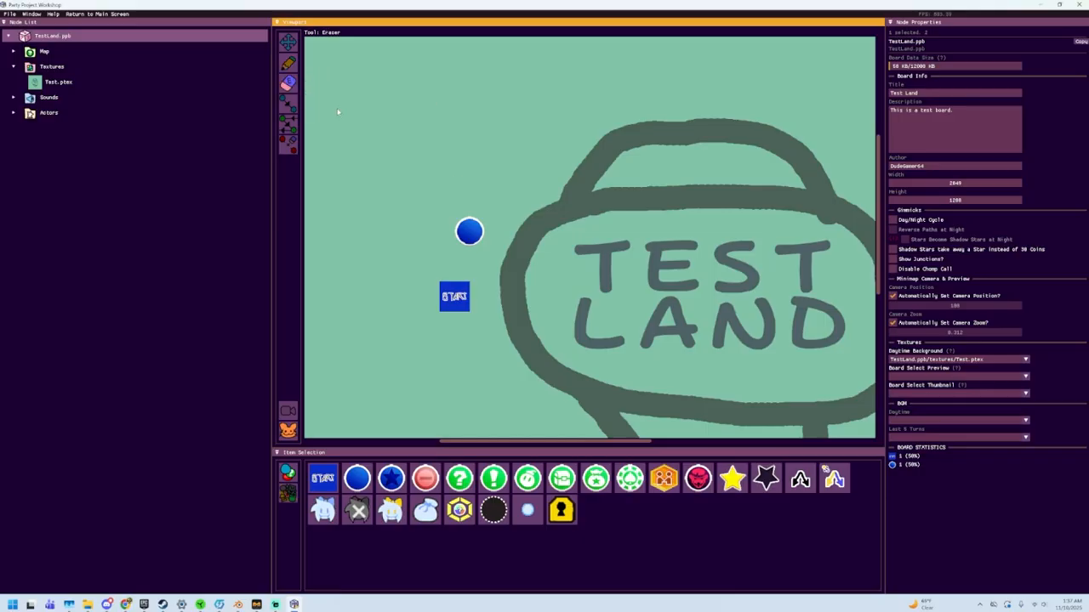
left_click(470, 231)
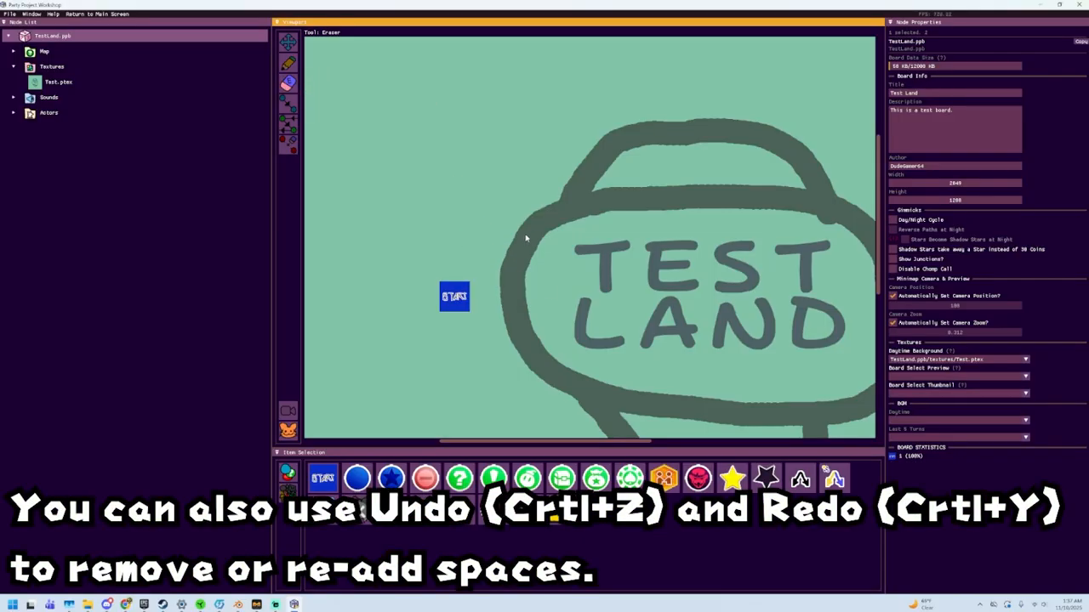
left_click(287, 63)
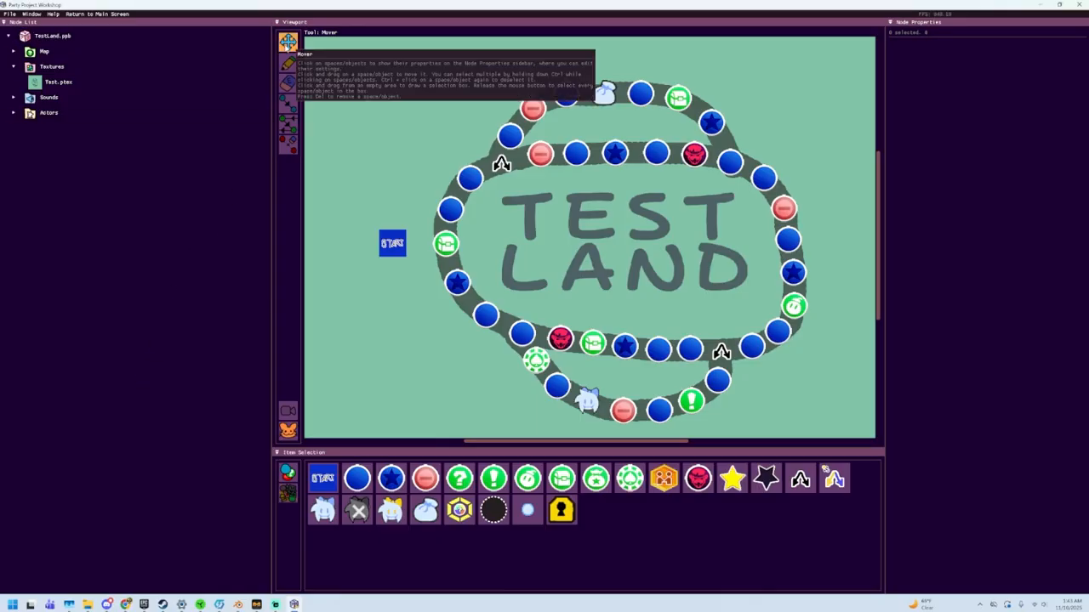
Nudge the blue space on the track's lower-left bend with the Mover, and deselect it
left_click(488, 318)
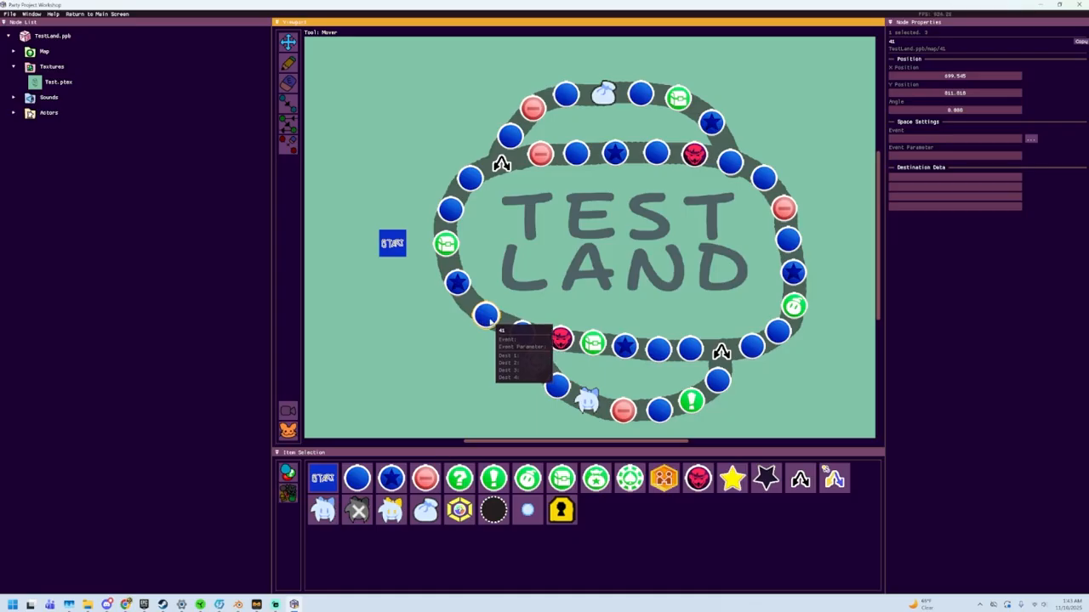
mouse_move(490, 320)
left_mouse_down()
mouse_move(475, 278)
mouse_move(431, 383)
mouse_move(548, 309)
mouse_move(496, 304)
mouse_move(482, 309)
mouse_move(490, 320)
left_mouse_up()
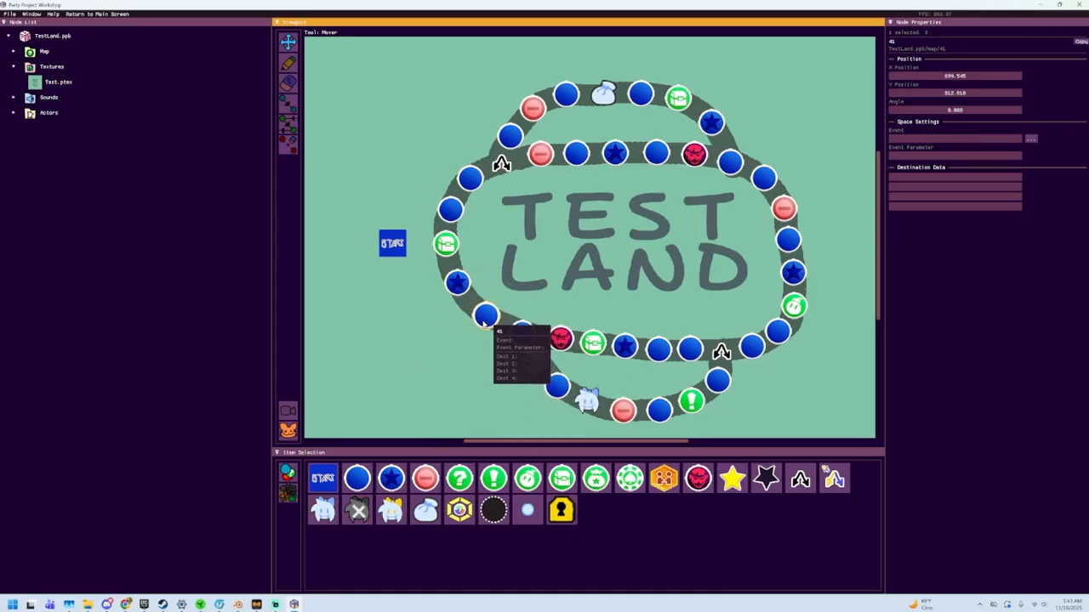
left_click(466, 365)
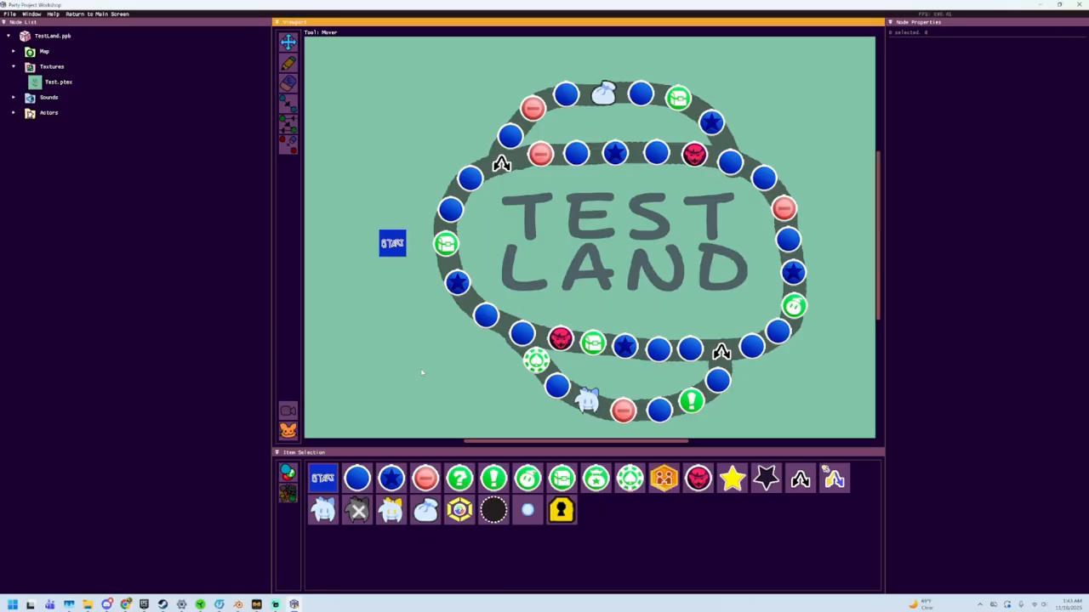
left_click(80, 442)
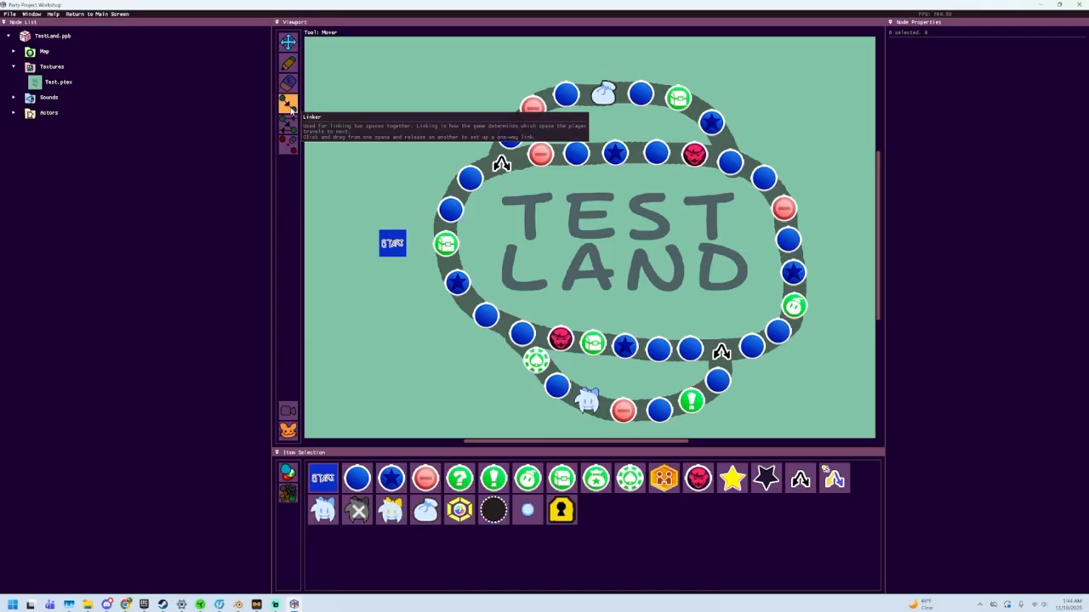
Link the Start Space to the green item space on the left side of the track with the Linker
left_click(289, 104)
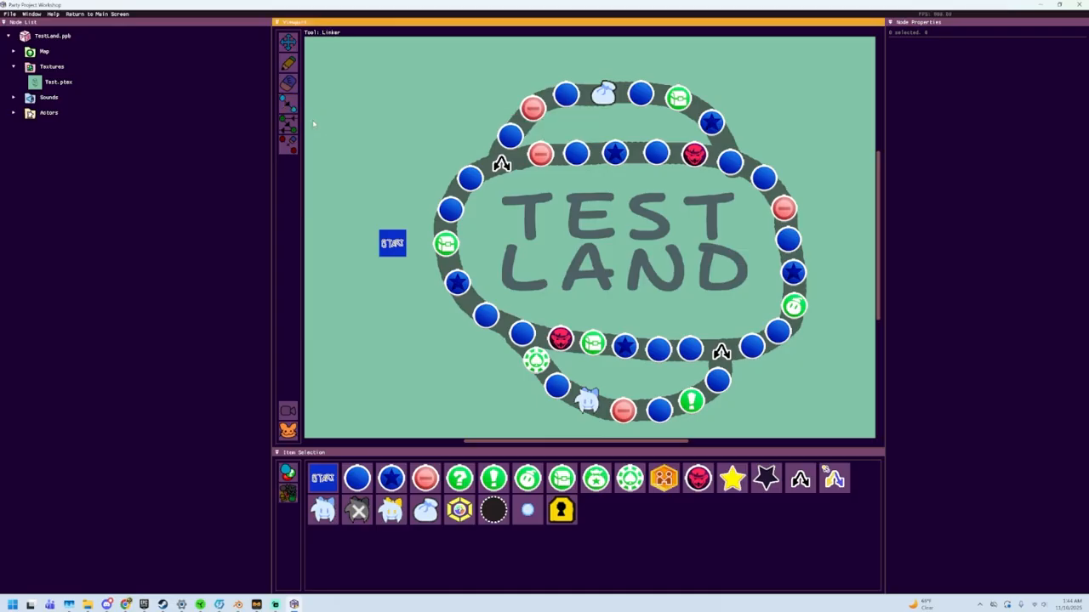
left_click(405, 246)
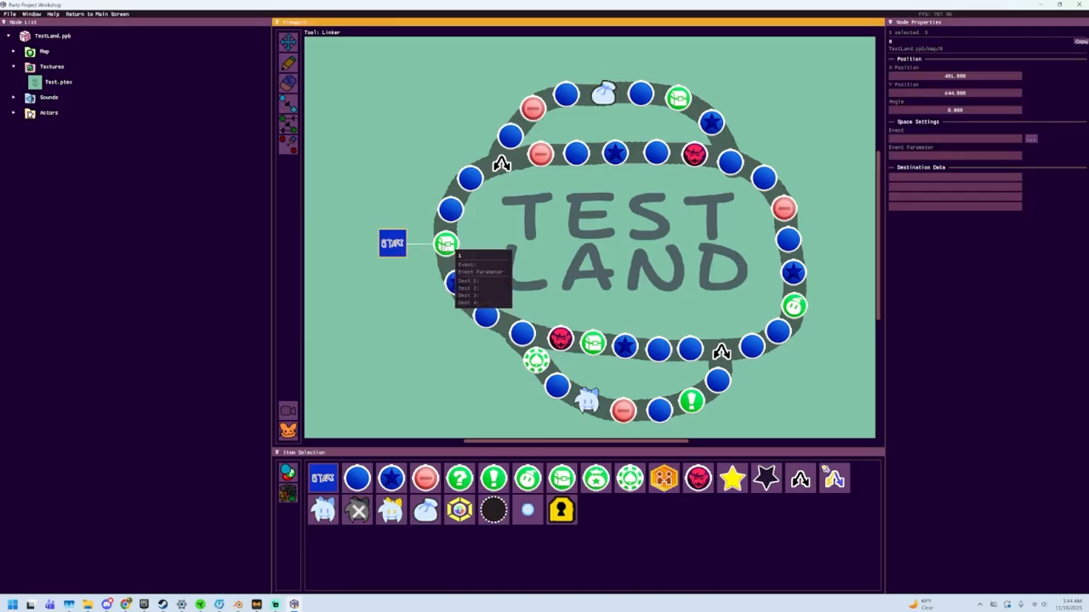
left_click(451, 246)
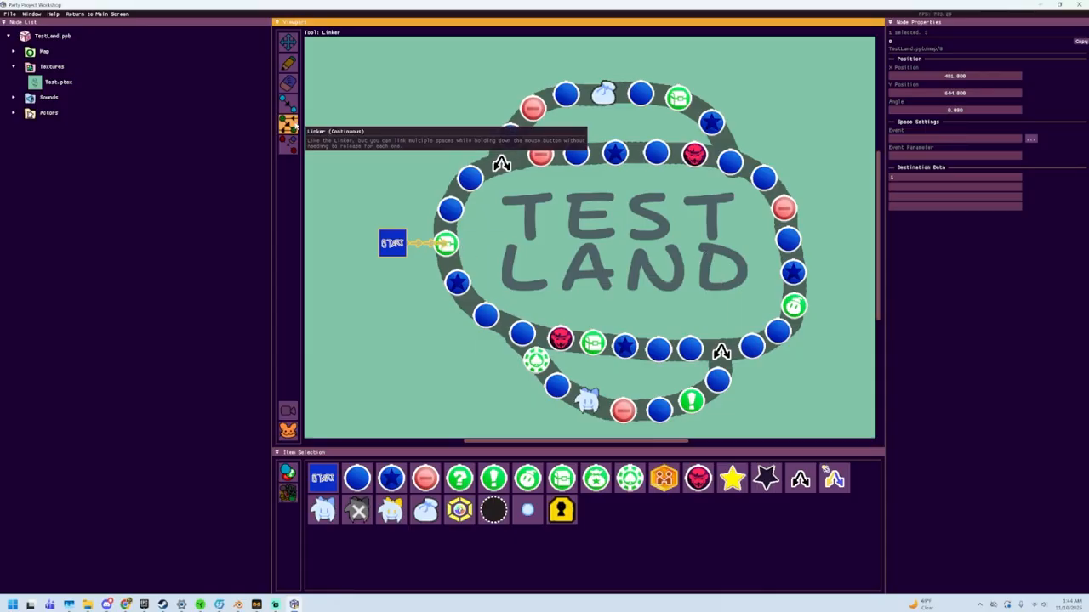
Link the main loop clockwise with the Continuous Linker, from the item space beside Start through every space and back to it
left_click(289, 125)
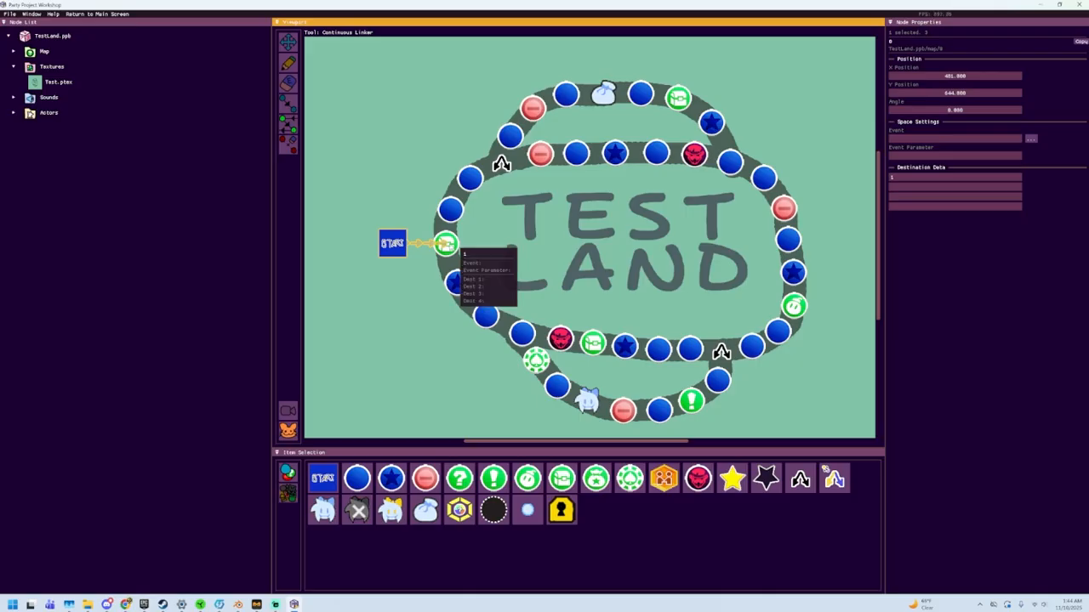
left_click(449, 246)
left_click(452, 211)
left_click(470, 179)
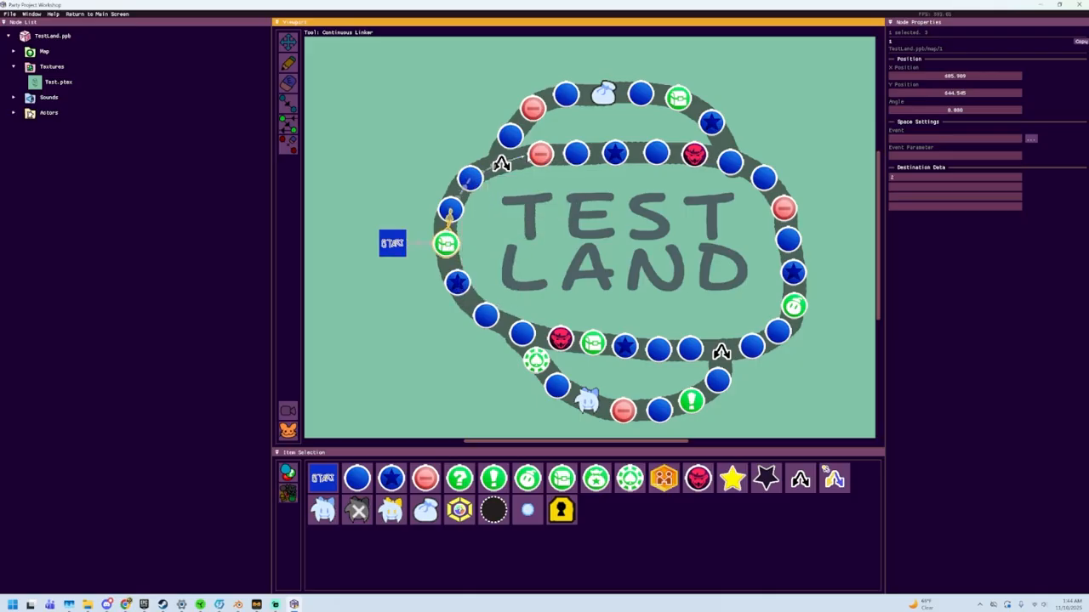
left_click(539, 154)
left_click(576, 153)
left_click(614, 154)
left_click(656, 153)
left_click(694, 154)
left_click(729, 161)
left_click(763, 177)
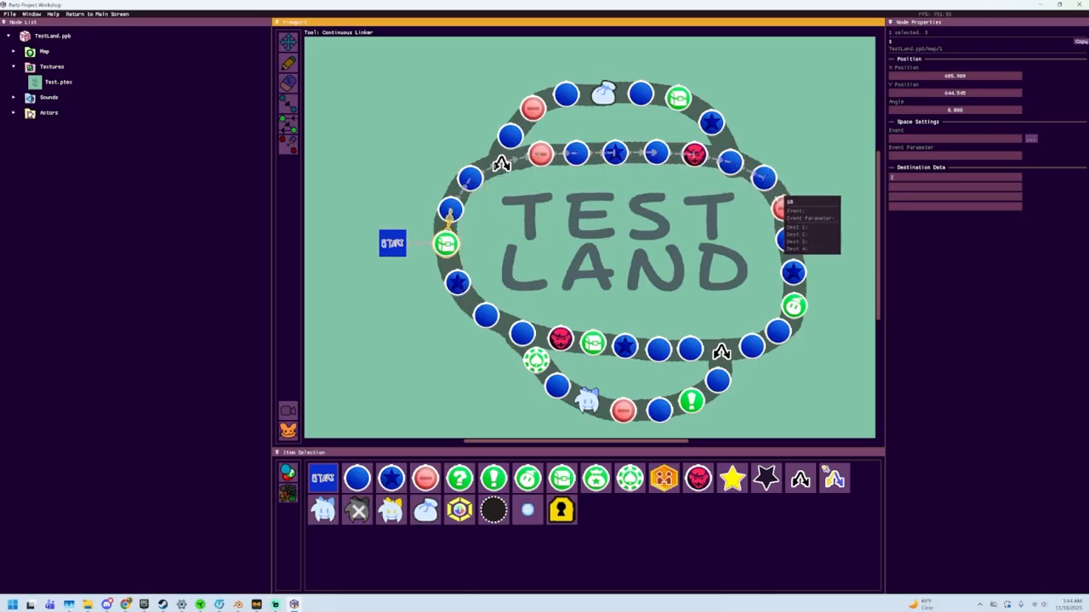
left_click(784, 208)
left_click(788, 239)
left_click(793, 273)
left_click(793, 306)
left_click(777, 331)
left_click(751, 344)
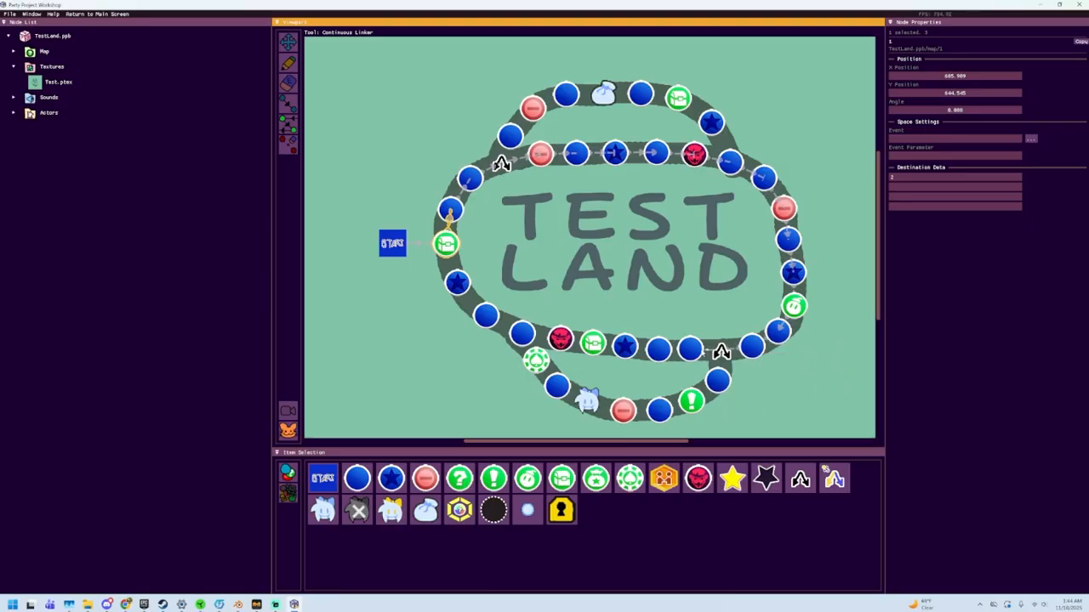
left_click(721, 351)
left_click(690, 349)
left_click(657, 349)
left_click(624, 345)
left_click(593, 342)
left_click(559, 338)
left_click(522, 332)
left_click(486, 316)
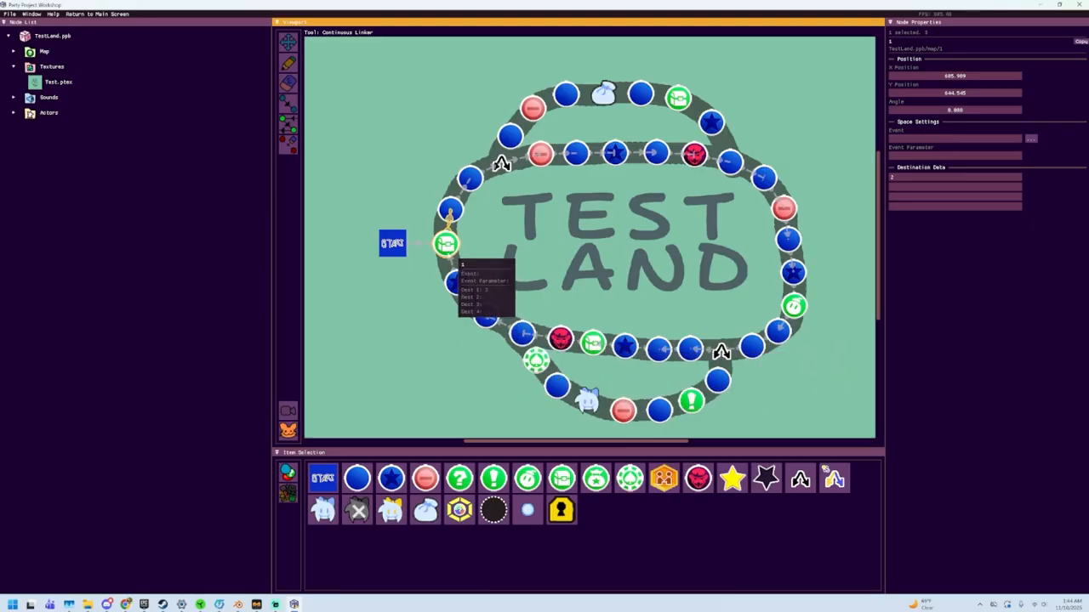
Link the upper branch from the upper-left junction through its spaces to the blue space where it rejoins the main loop
left_click(450, 209)
left_click(470, 177)
left_click(502, 164)
left_click(510, 136)
left_click(532, 107)
left_click(565, 93)
left_click(603, 93)
left_click(630, 101)
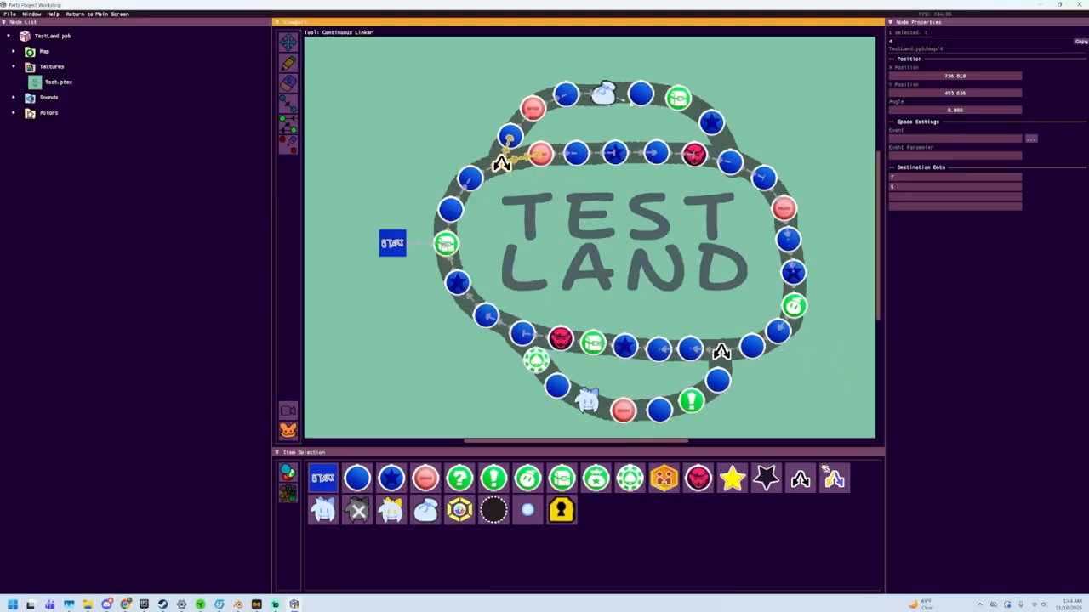
mouse_move(630, 104)
left_mouse_down()
mouse_move(685, 101)
mouse_move(732, 162)
left_mouse_up()
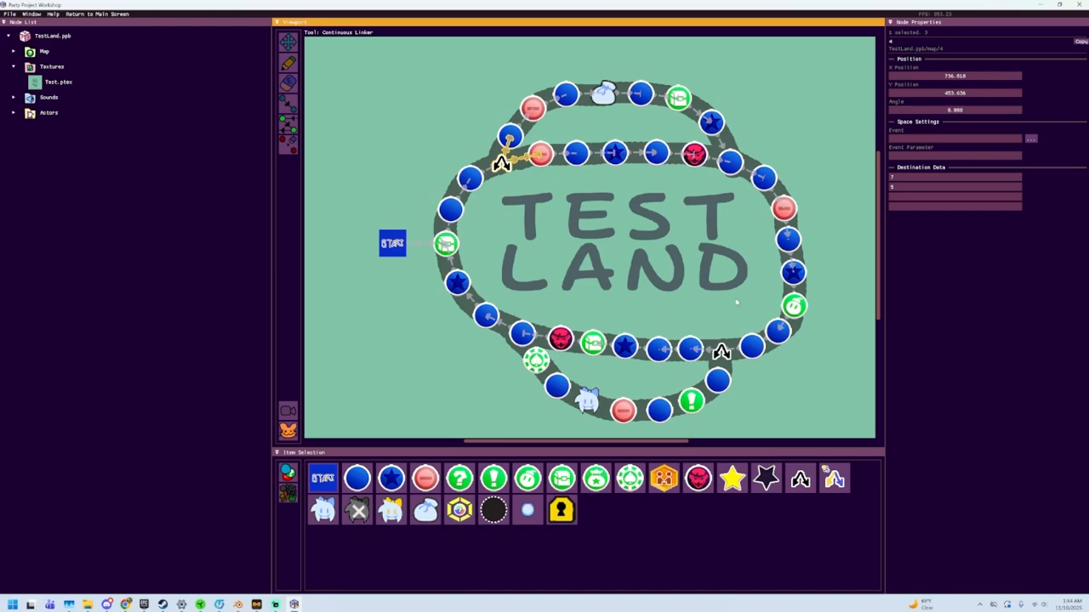
Link the lower branch from the lower-right junction through its spaces back to the main loop, and deselect everything with the Mover
left_click(722, 352)
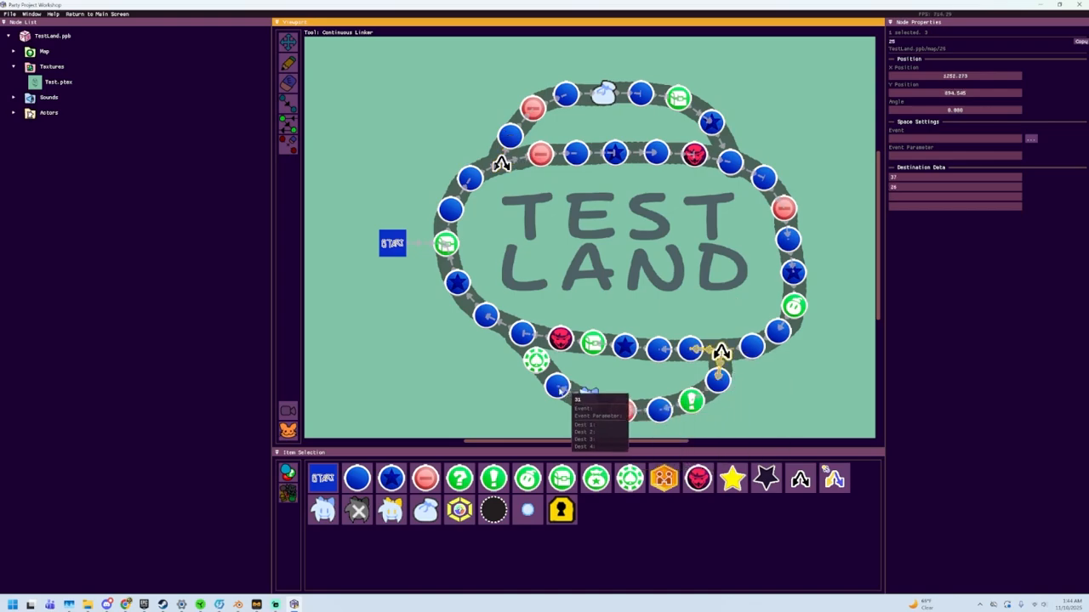
left_click(291, 47)
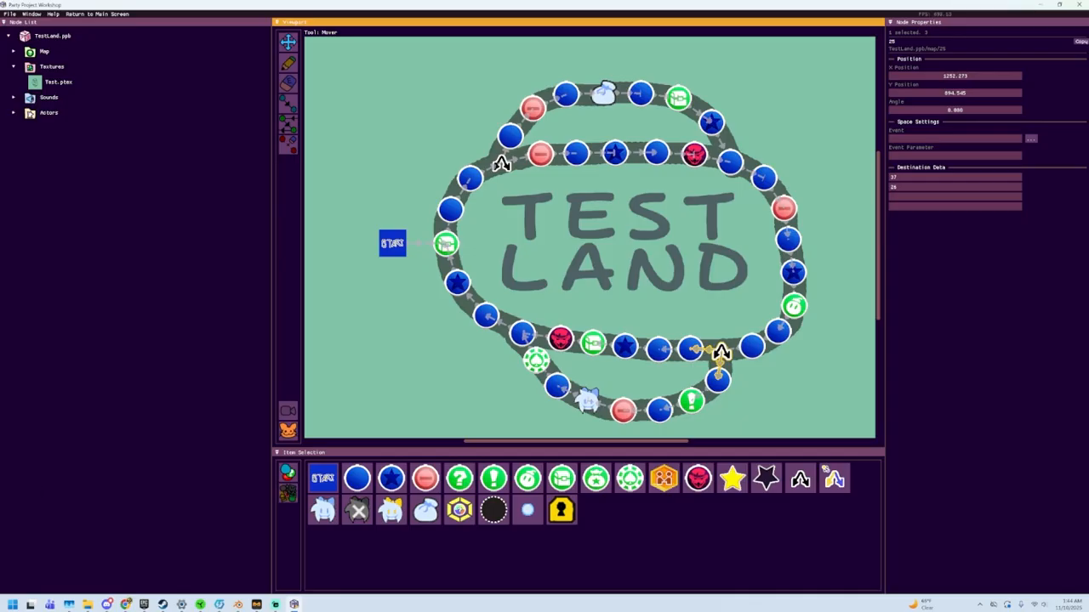
left_click(90, 441)
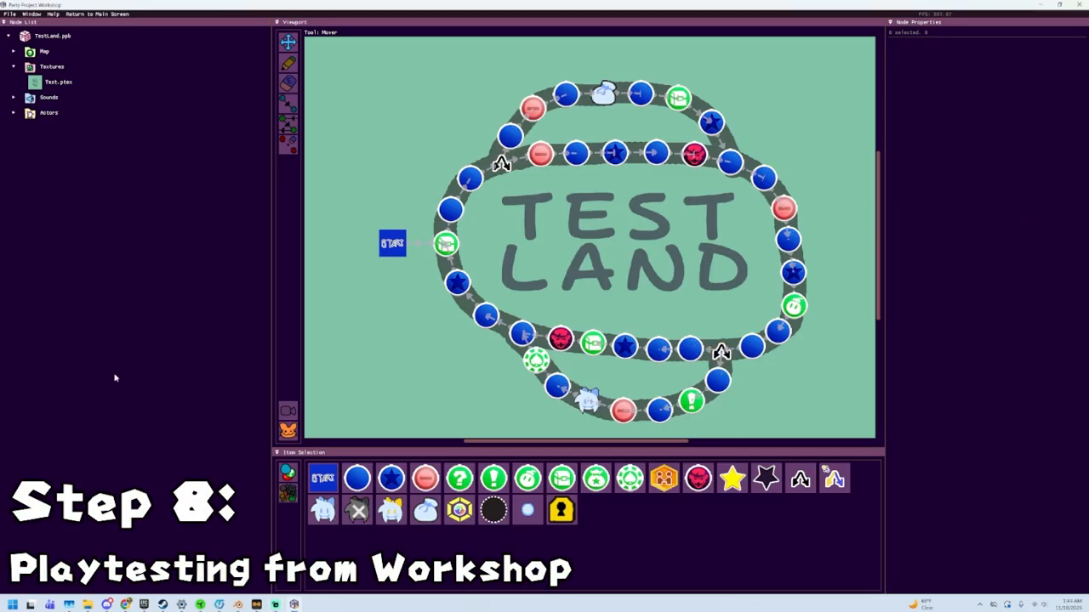
Set up a Quick Test of TestLand.ppb, giving the first character five blue mushroom items
right_click(59, 43)
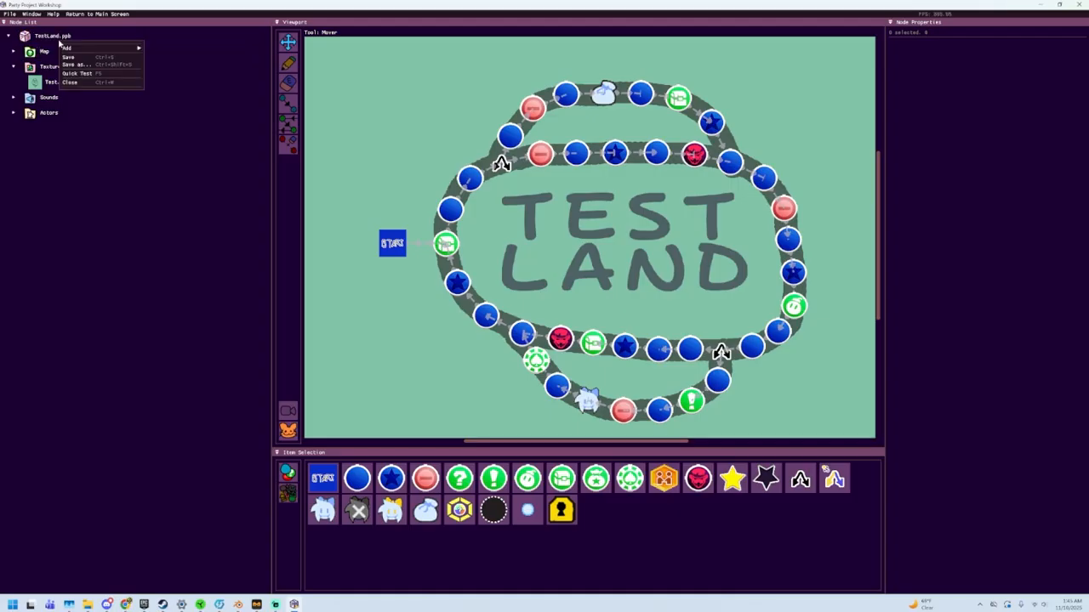
left_click(94, 75)
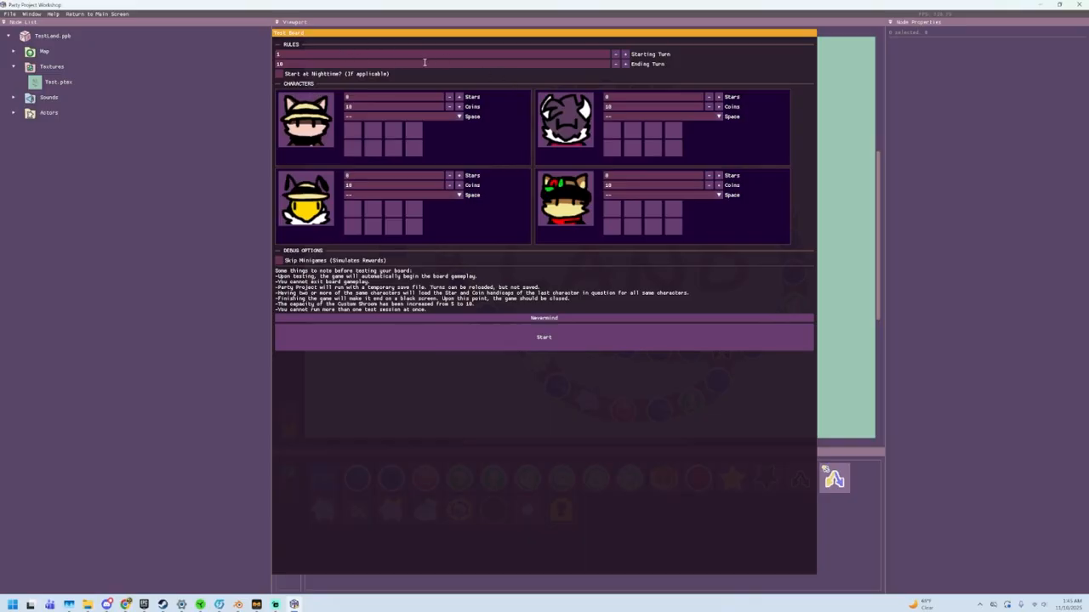
left_click(375, 76)
left_click(382, 81)
left_click(361, 132)
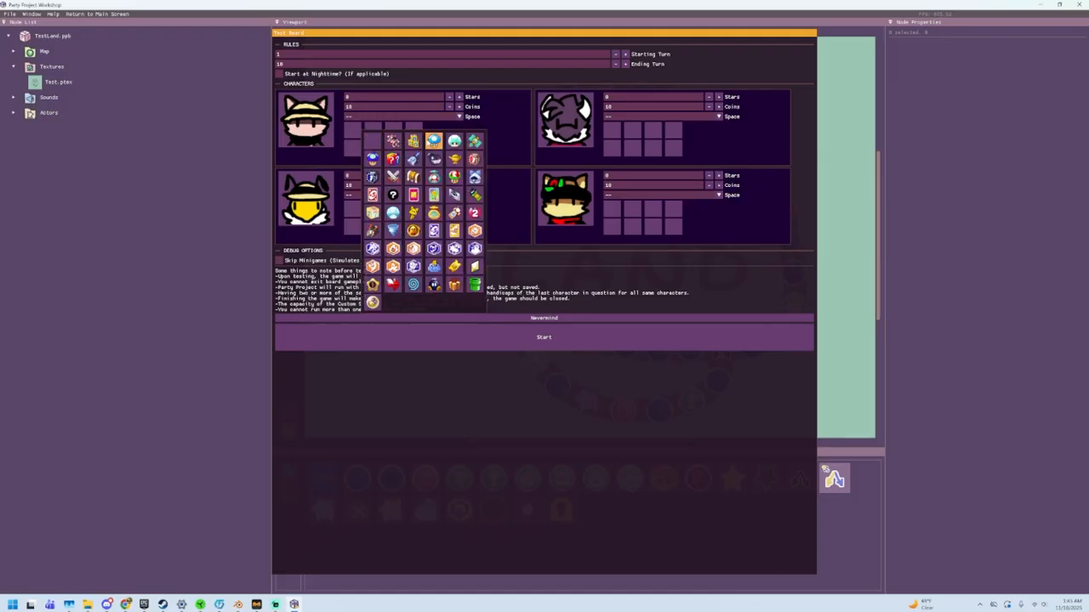
left_click(434, 141)
left_click(374, 130)
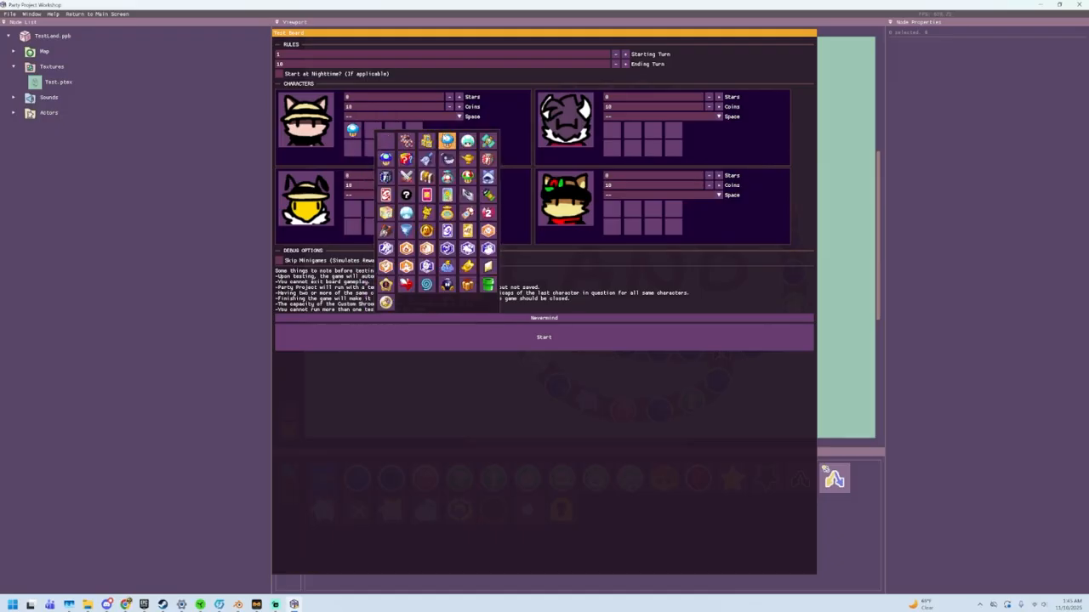
left_click(446, 141)
left_click(392, 130)
left_click(465, 137)
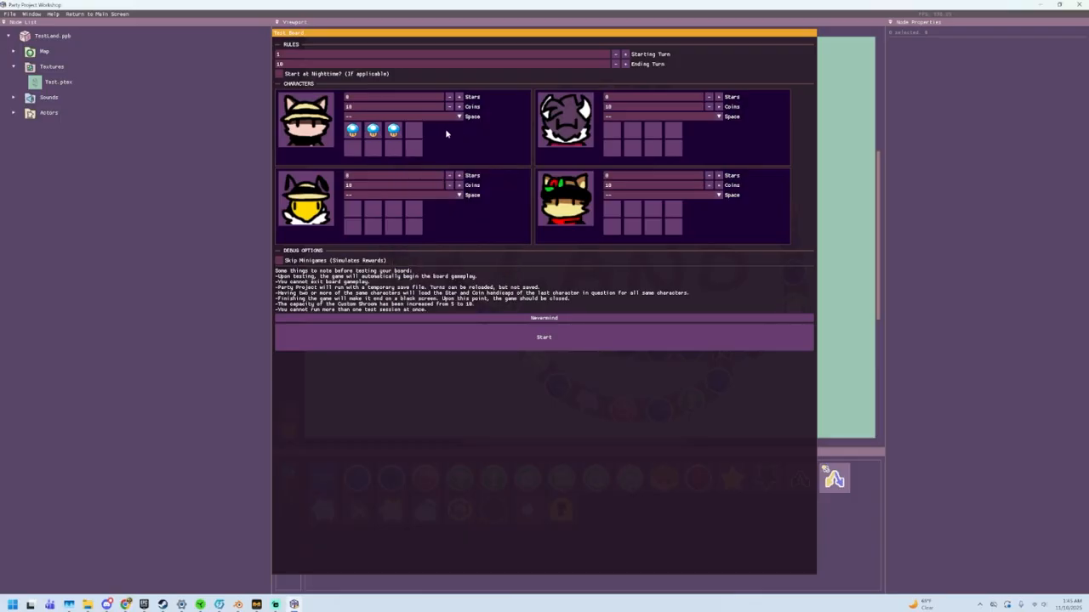
left_click(414, 130)
left_click(488, 141)
left_click(357, 149)
left_click(429, 154)
Start the board test with Skip Minigames enabled, and maximise the game window
left_click(279, 261)
left_click(444, 348)
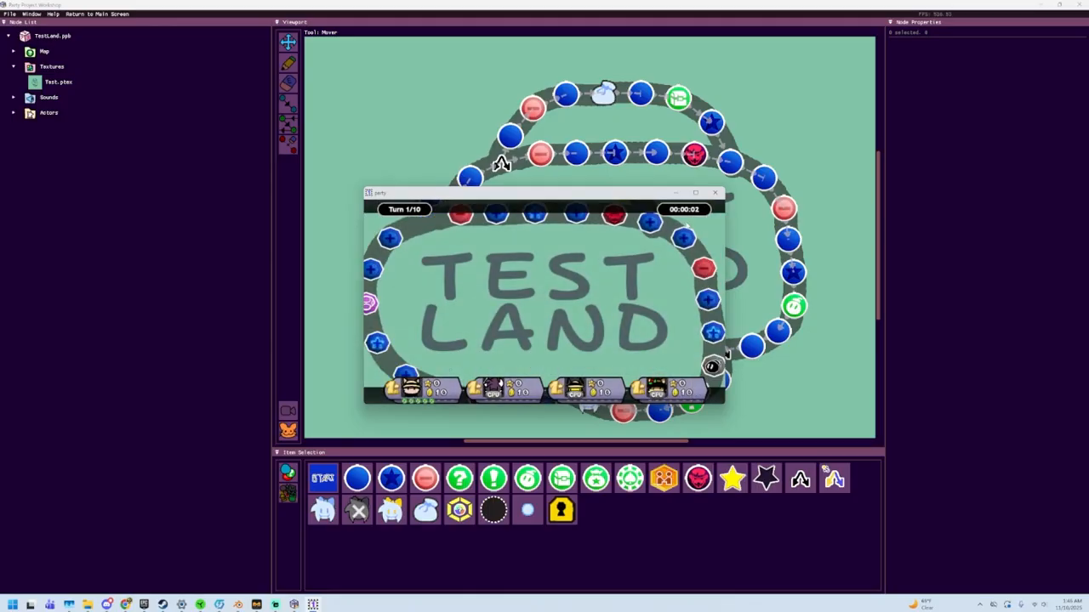
left_click(695, 193)
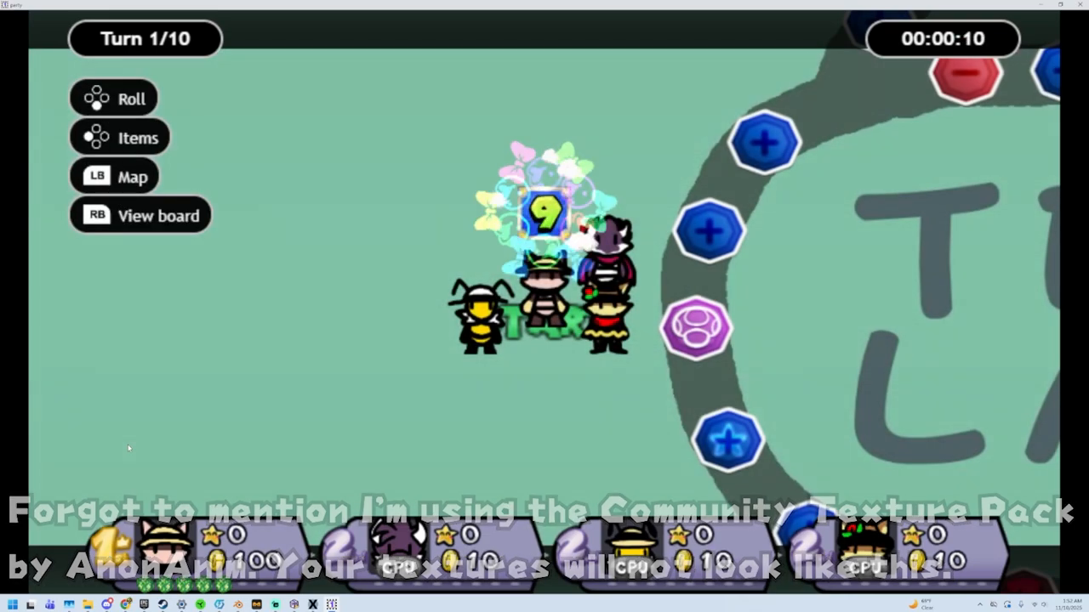
Playtest the board by using a Custom Die on turn 1, rolling it and playing on into turn 2
key("x")
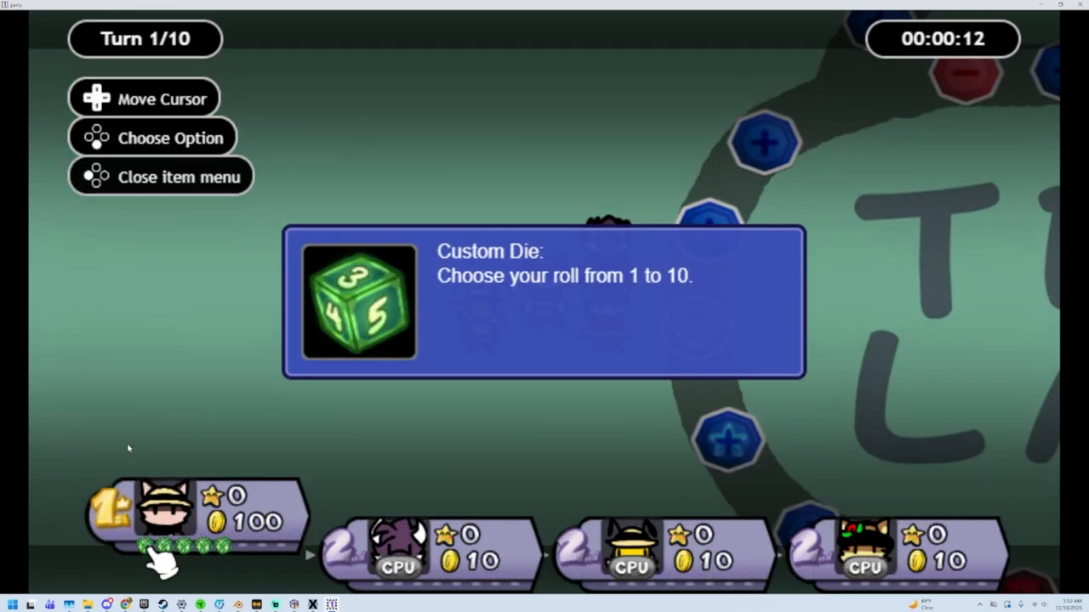
key("z")
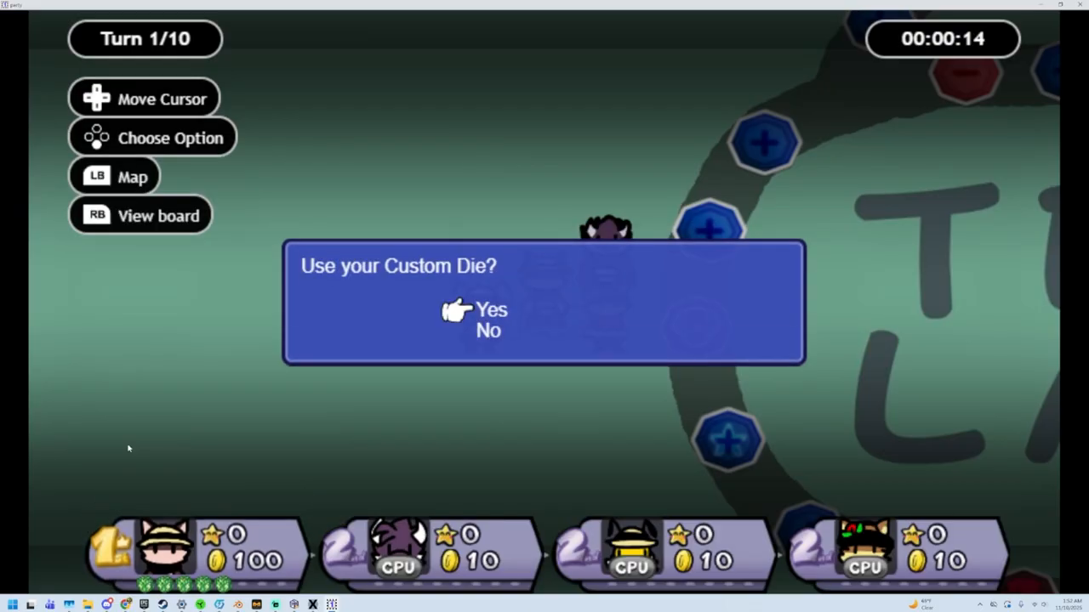
key("z")
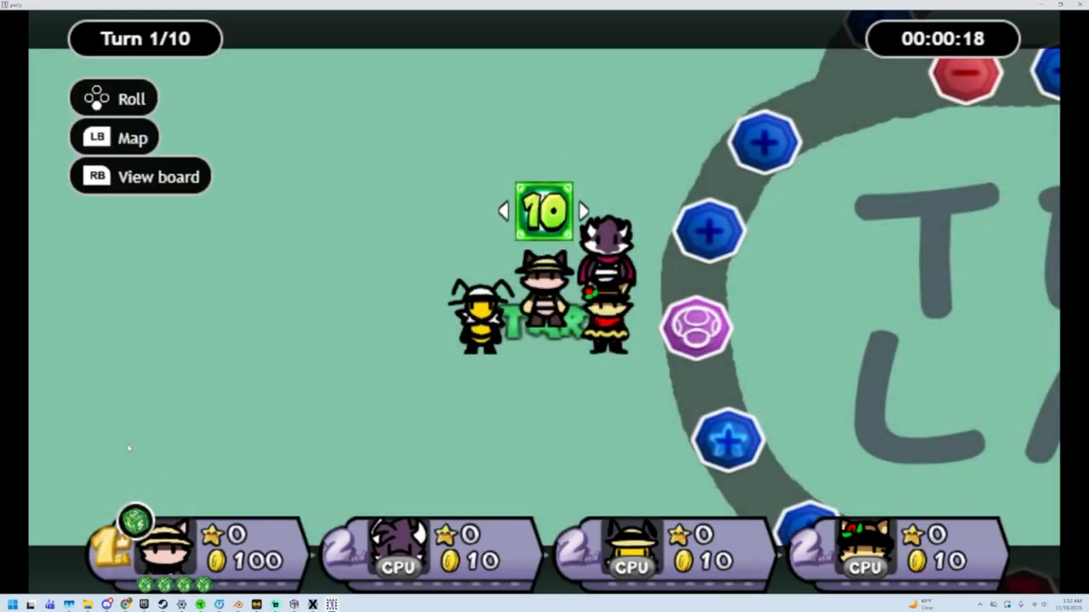
key("z")
key("z")
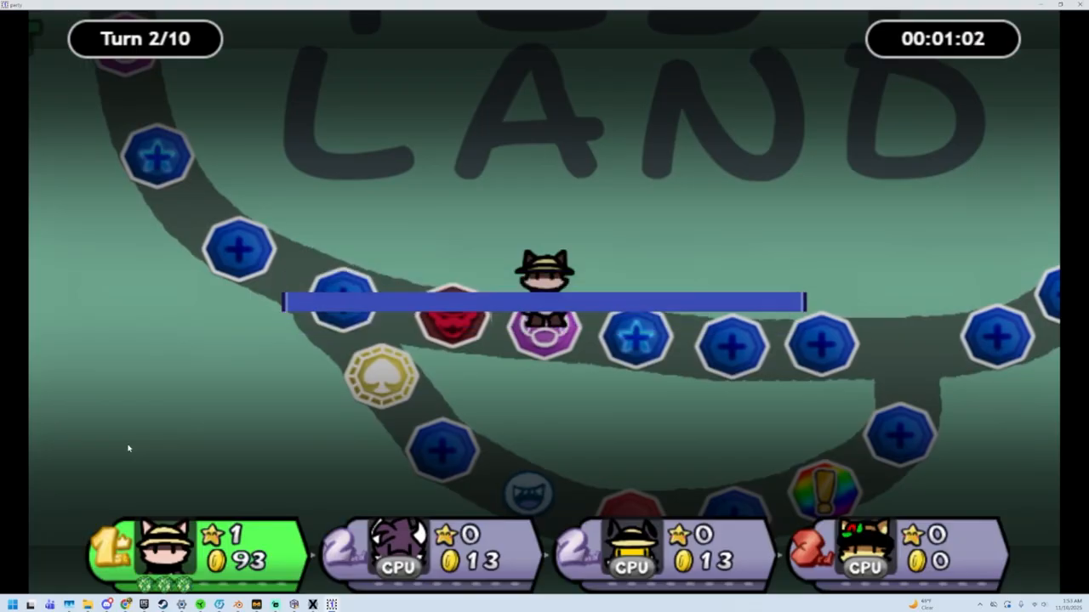
key("space")
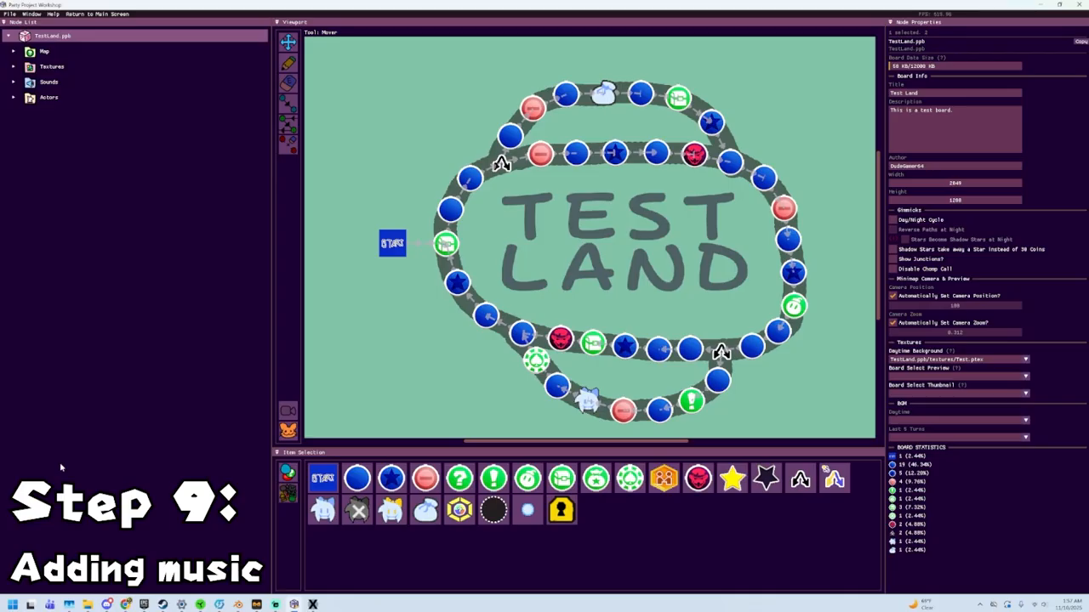
Add the sound file pianta.ogg to TestLand.ppb and select it among the board's sounds
right_click(49, 40)
mouse_move(58, 45)
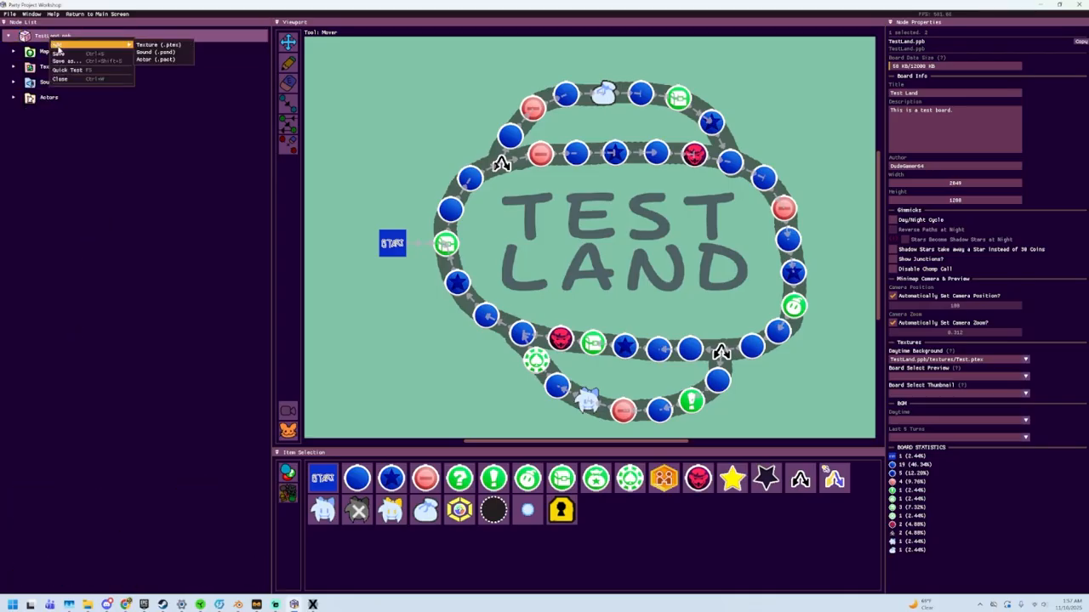
left_click(145, 53)
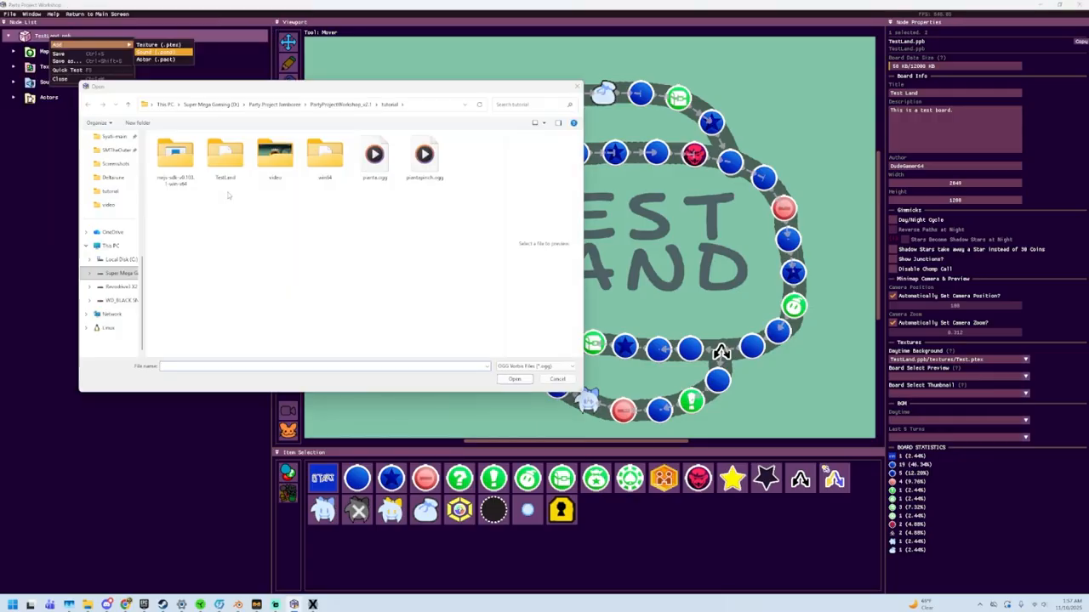
double_click(375, 157)
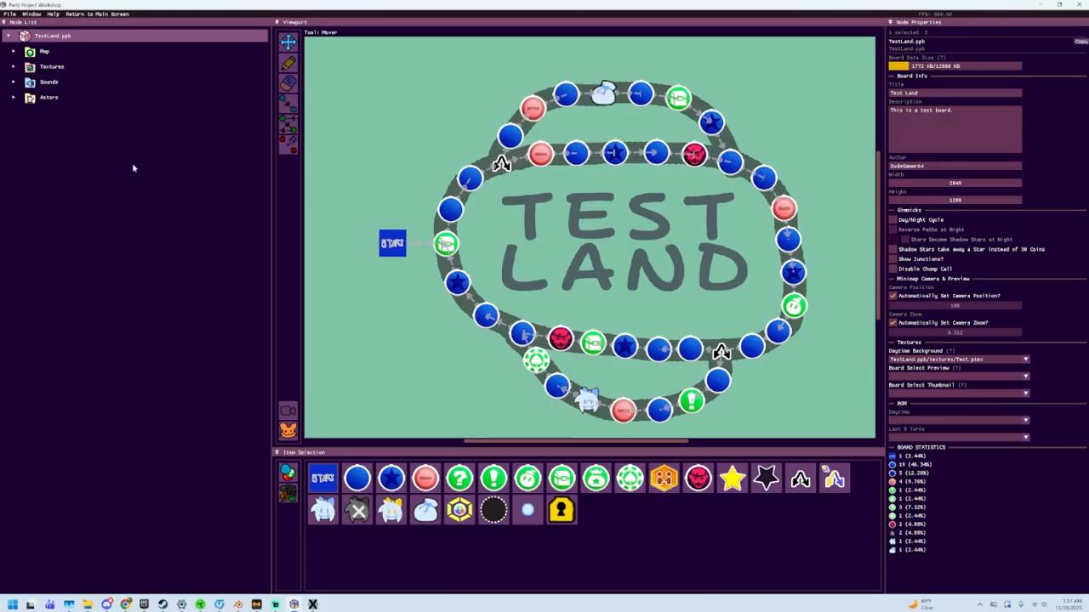
left_click(12, 81)
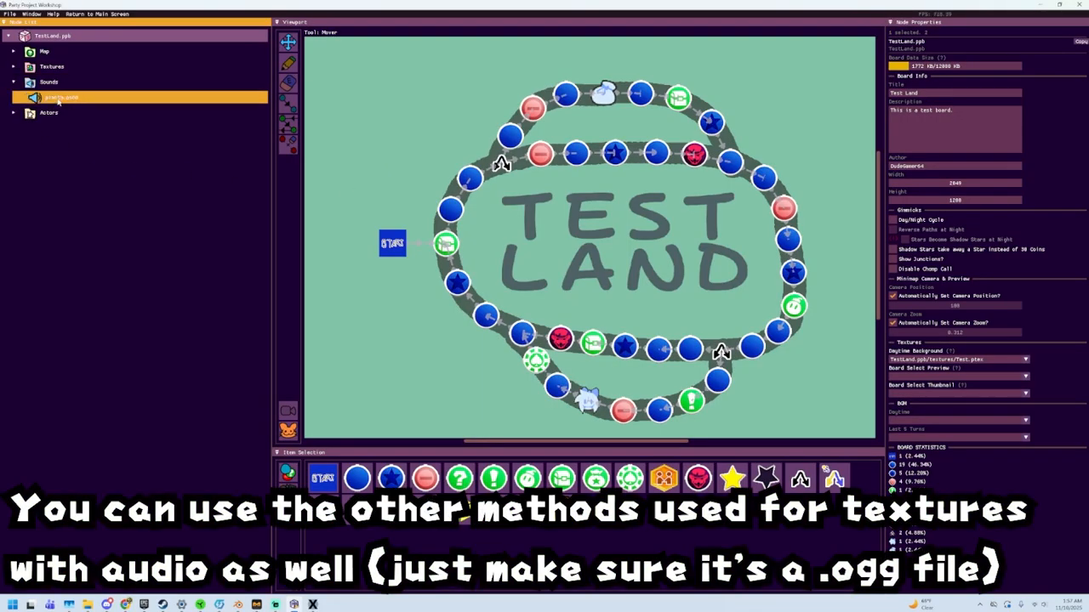
left_click(58, 98)
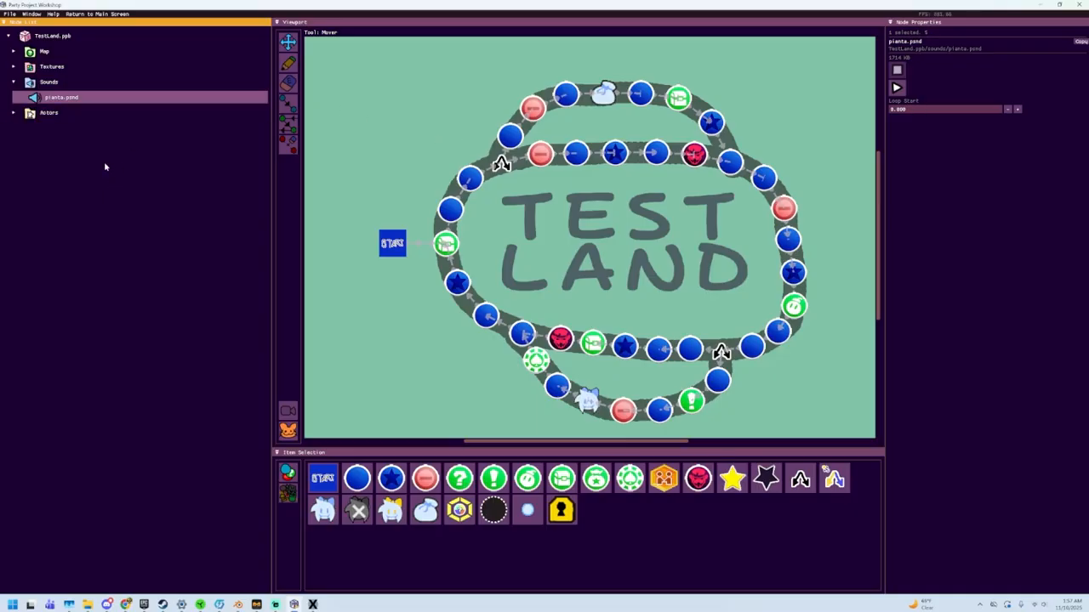
Add a second sound file, piantapinch.ogg, to TestLand.ppb and select it among the board's sounds
right_click(37, 41)
mouse_move(45, 48)
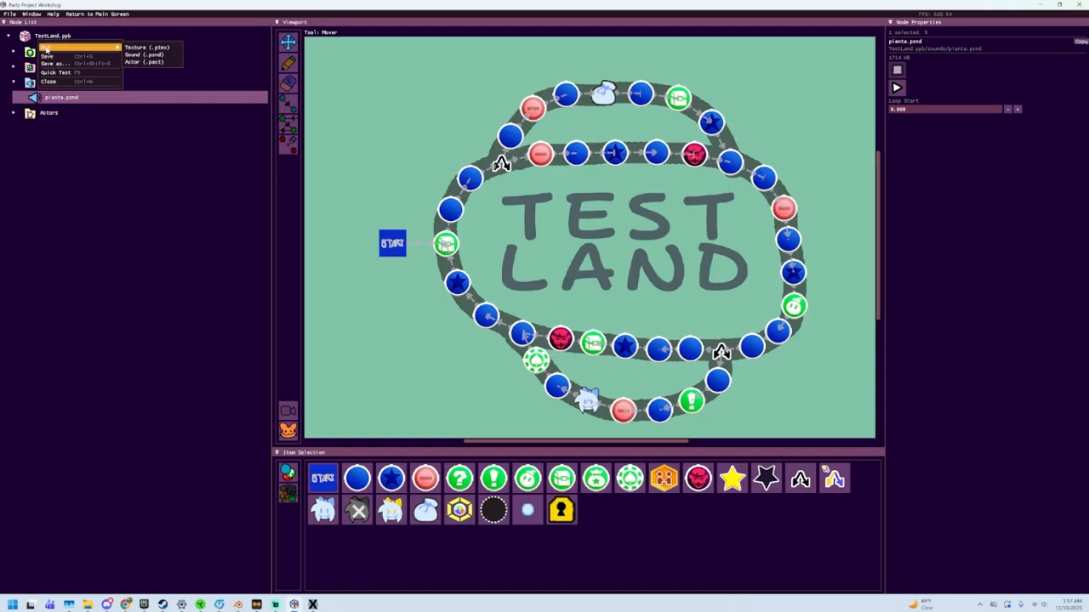
left_click(129, 55)
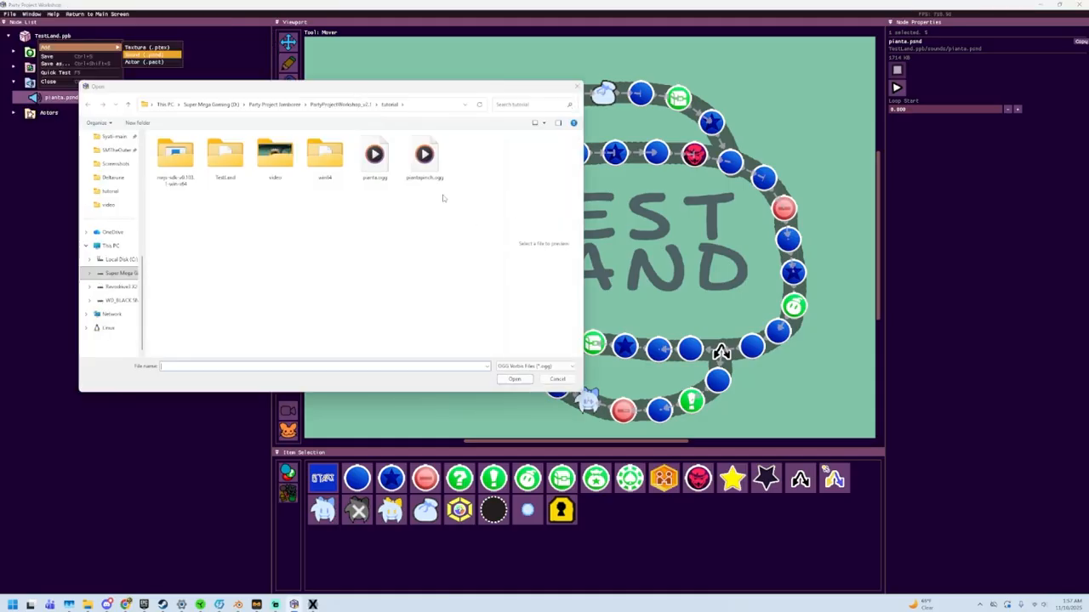
double_click(428, 177)
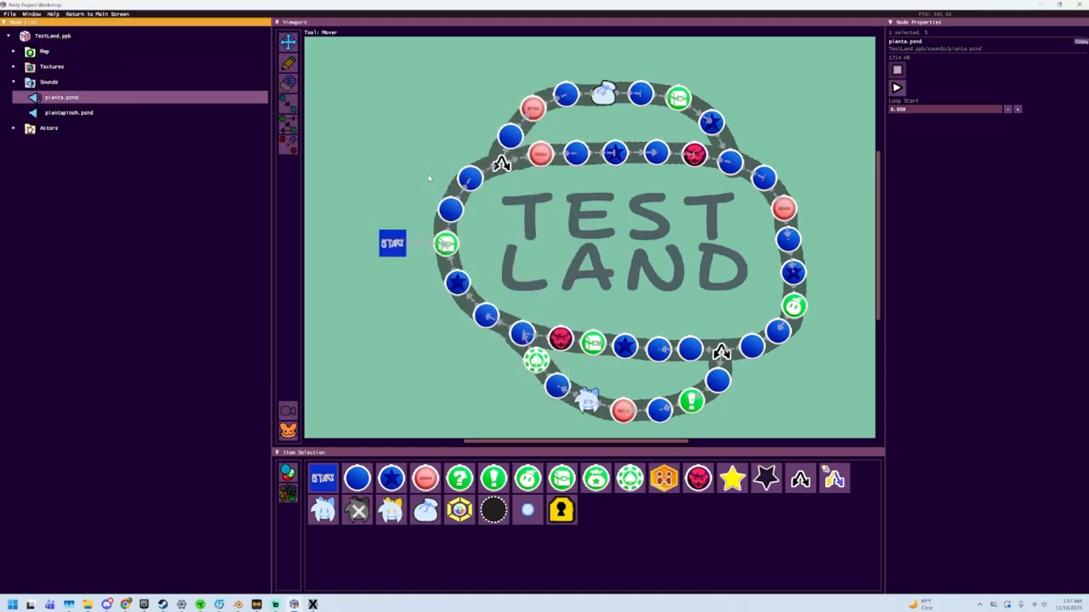
left_click(142, 112)
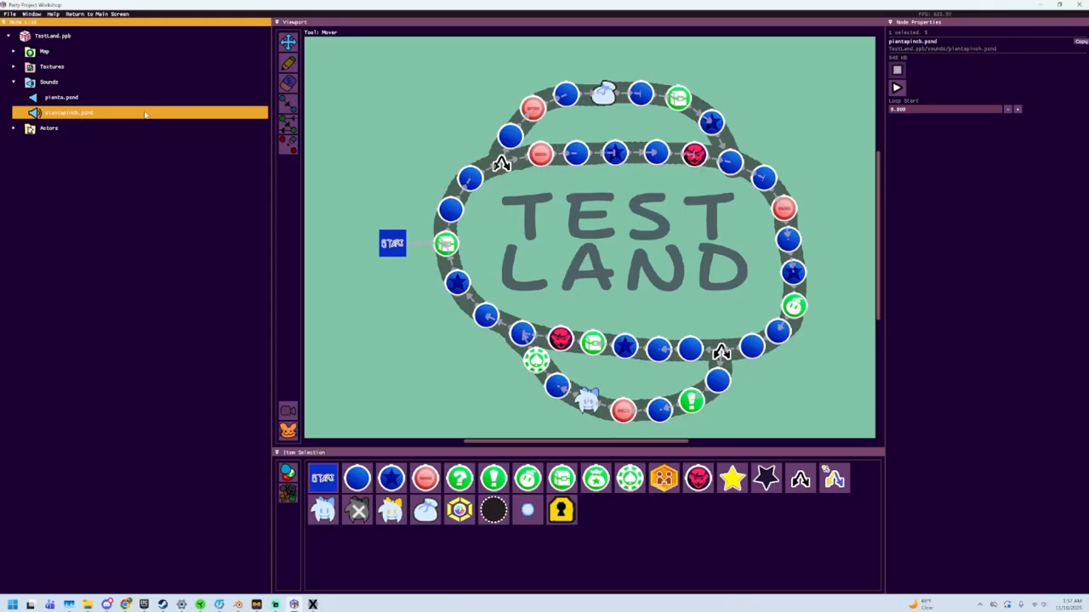
Set the board's background music to pianta.psnd for Daytime and piantapinch.psnd for Last 5 Turns
left_click(68, 39)
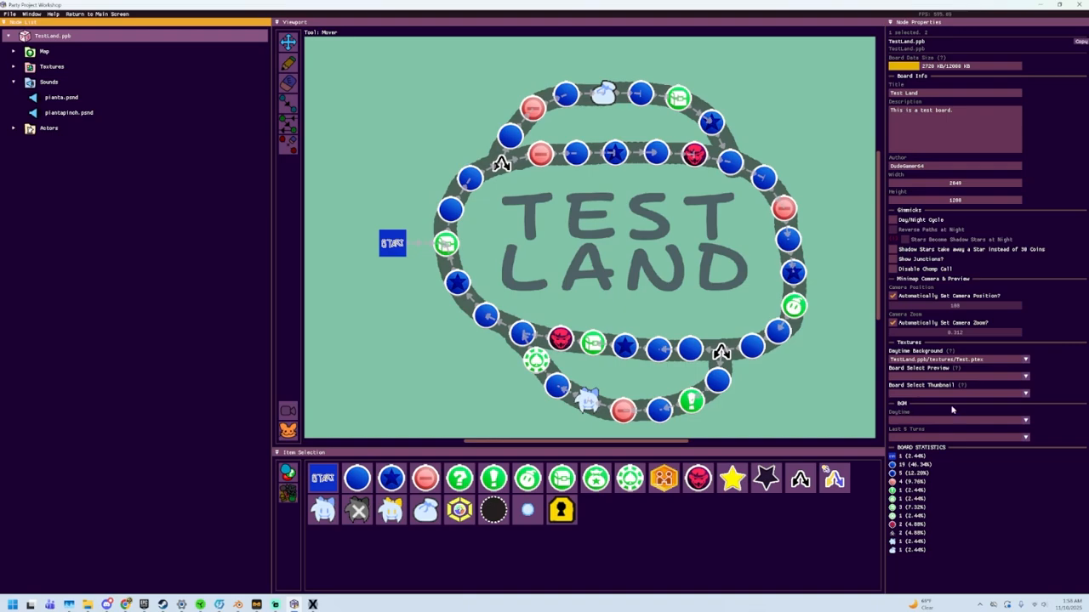
left_click(1027, 421)
left_click(1040, 439)
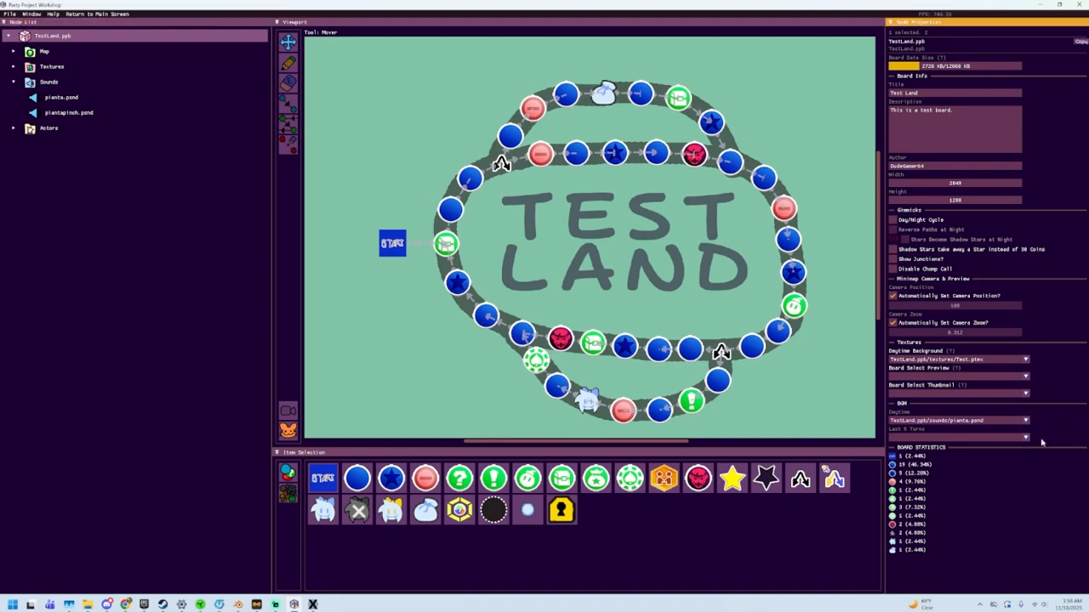
left_click(1026, 438)
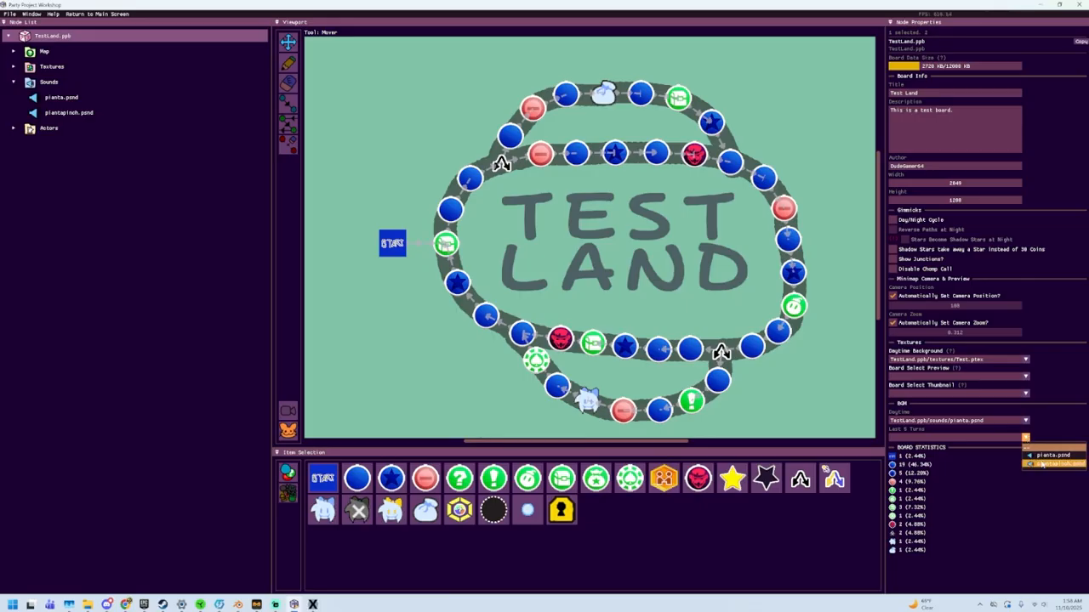
left_click(1043, 464)
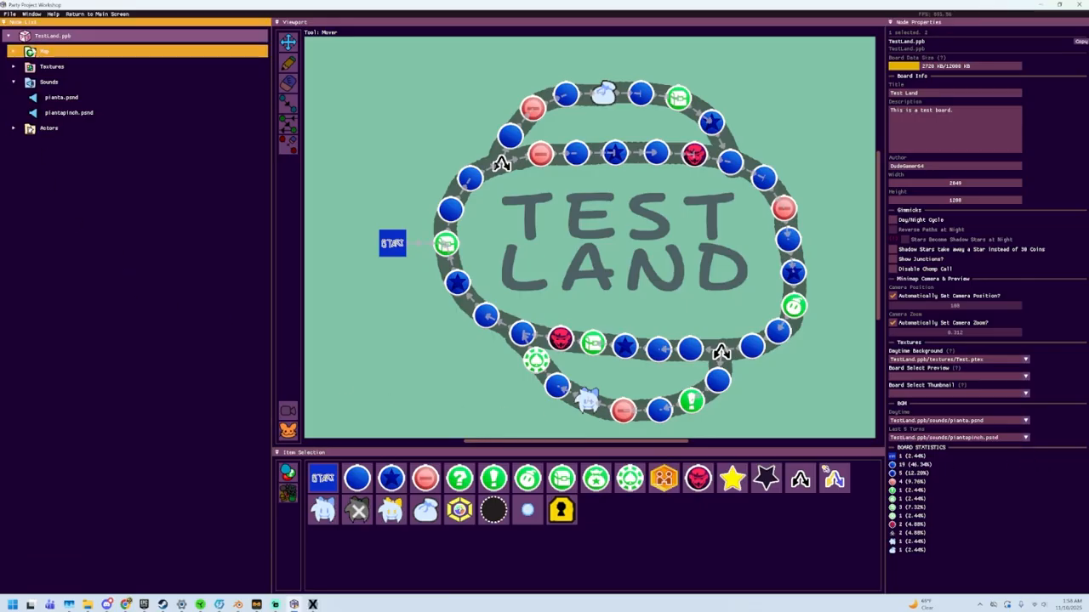
Save TestLand.ppb and run a Quick Test of the board with its music, ending the session by closing the game
right_click(32, 37)
left_click(41, 53)
right_click(42, 39)
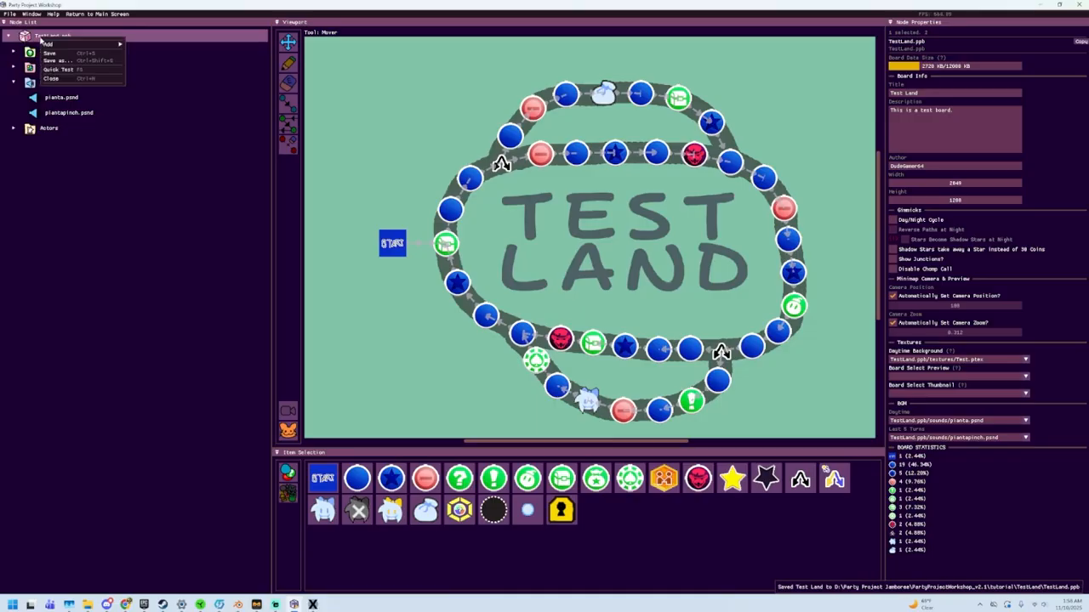
left_click(51, 69)
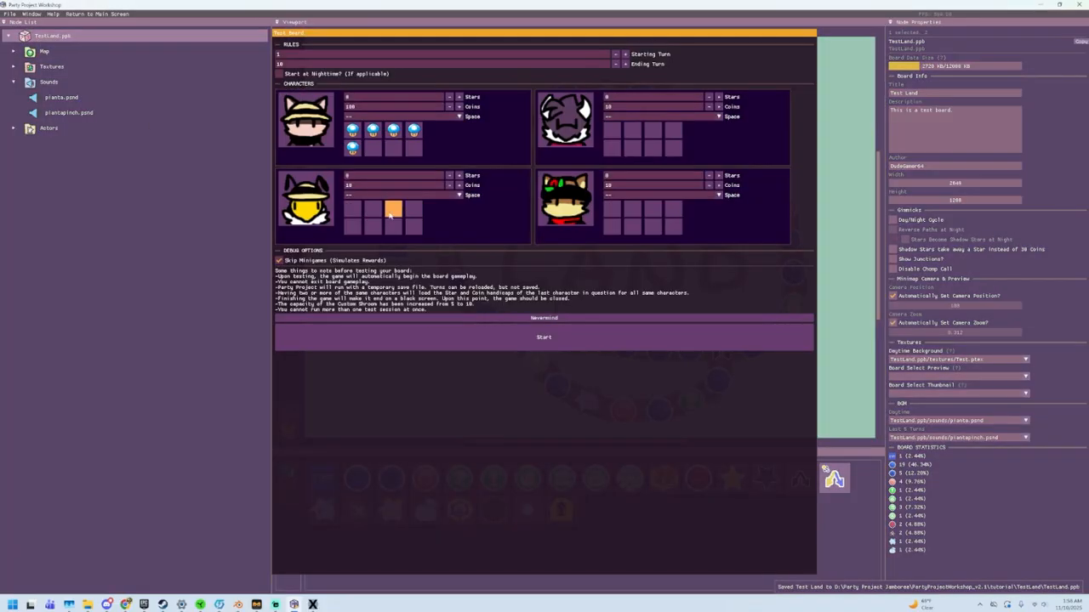
left_click(482, 340)
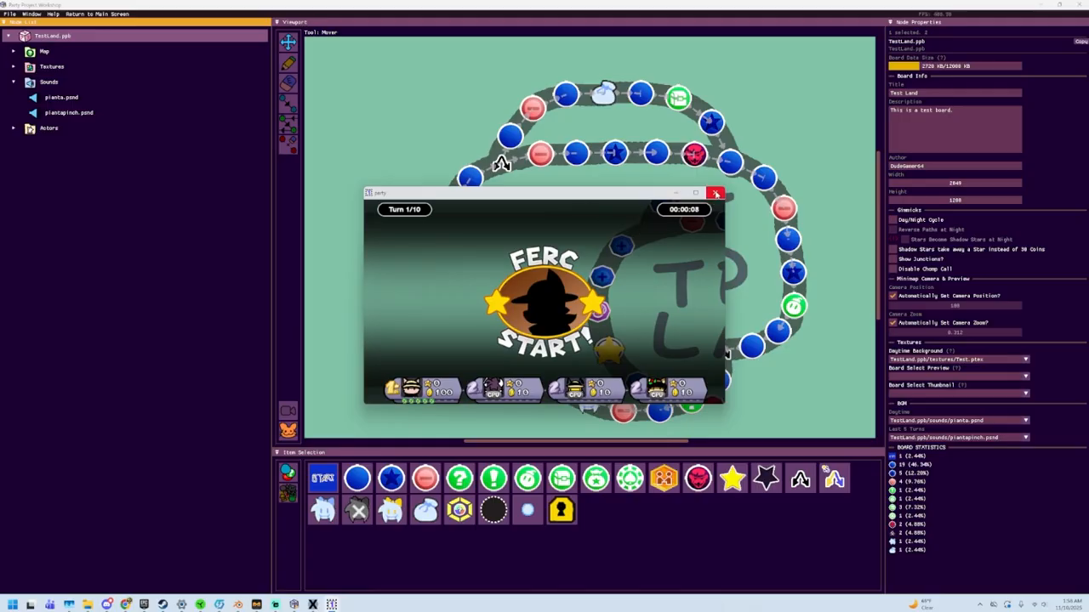
left_click(715, 194)
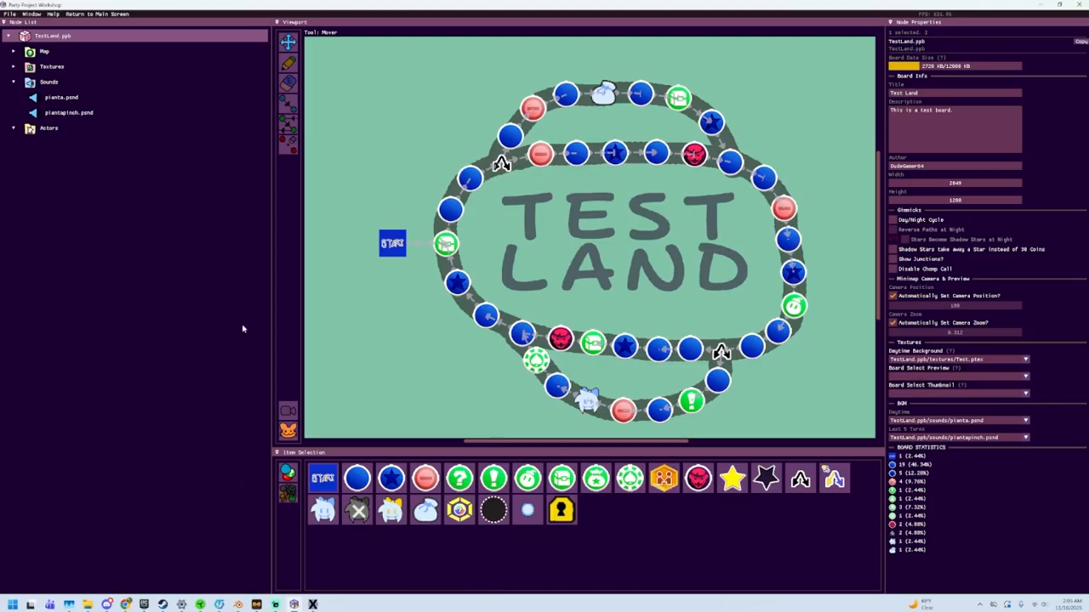
Import thumb.jpg as a texture, assign thumb.ptex as the Board Select Thumbnail, and check the thumbnail's image requirements
right_click(54, 42)
mouse_move(68, 48)
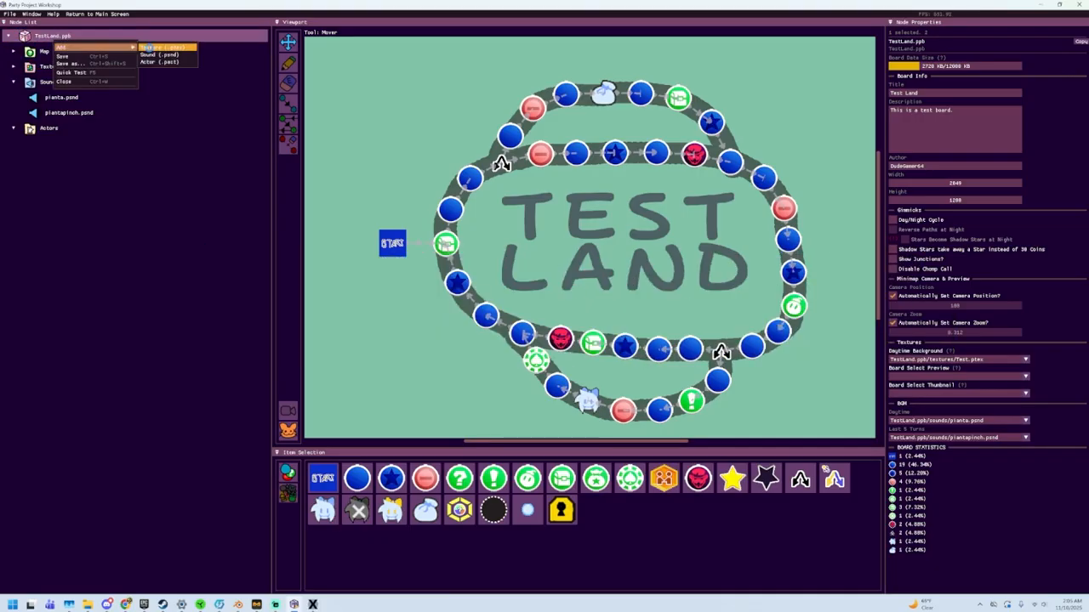
left_click(150, 48)
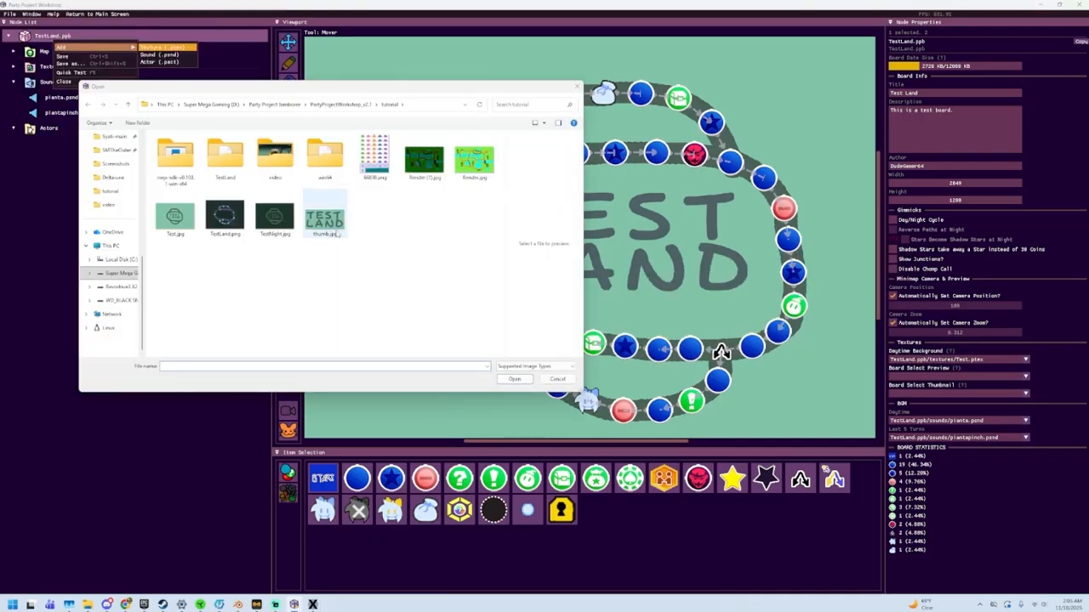
double_click(324, 220)
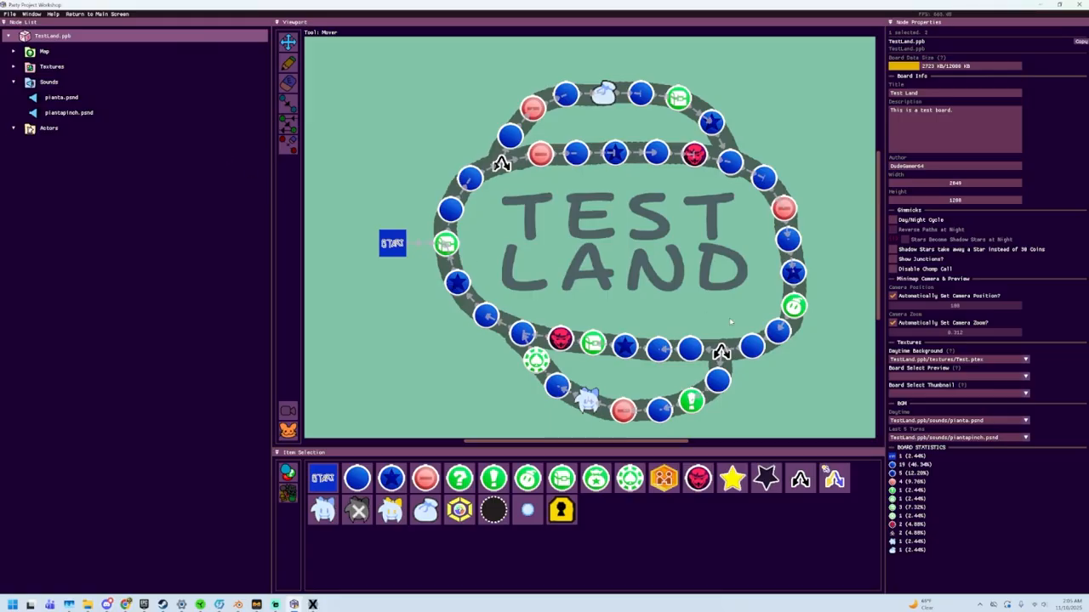
left_click(1025, 393)
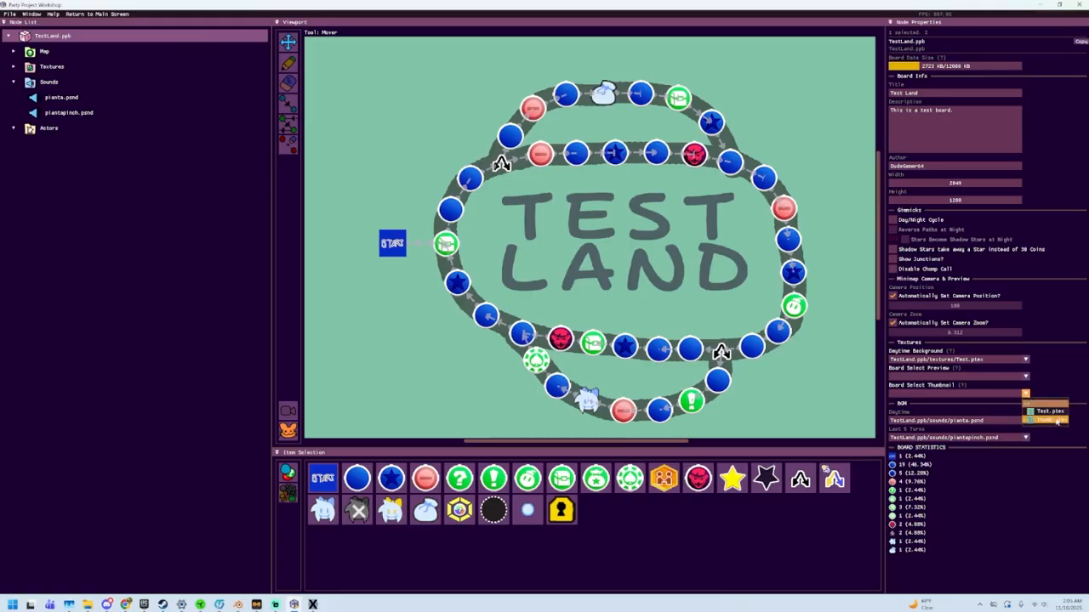
left_click(1057, 420)
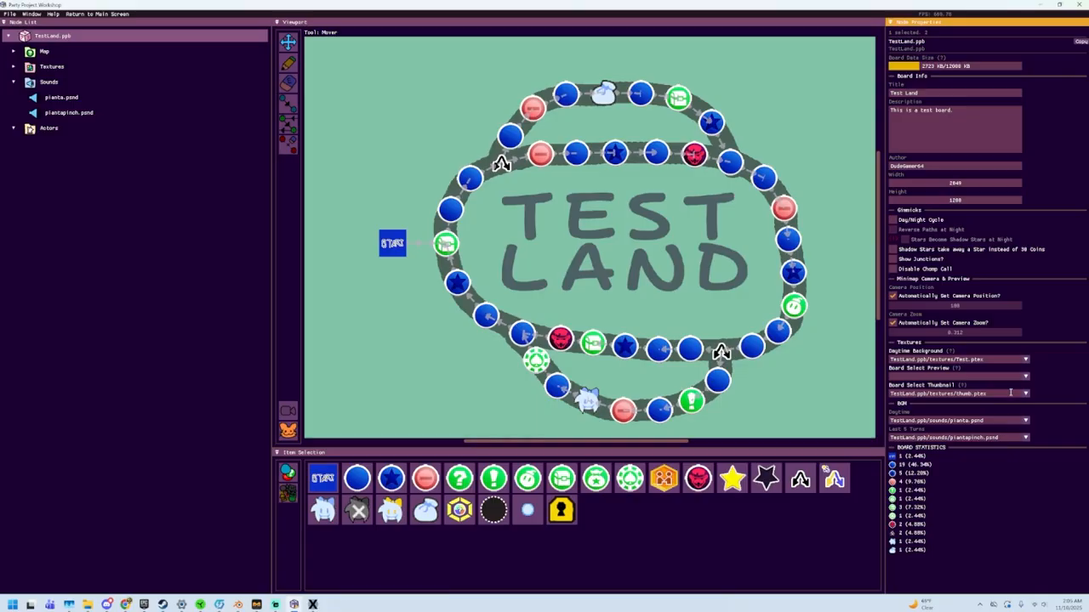
mouse_move(960, 387)
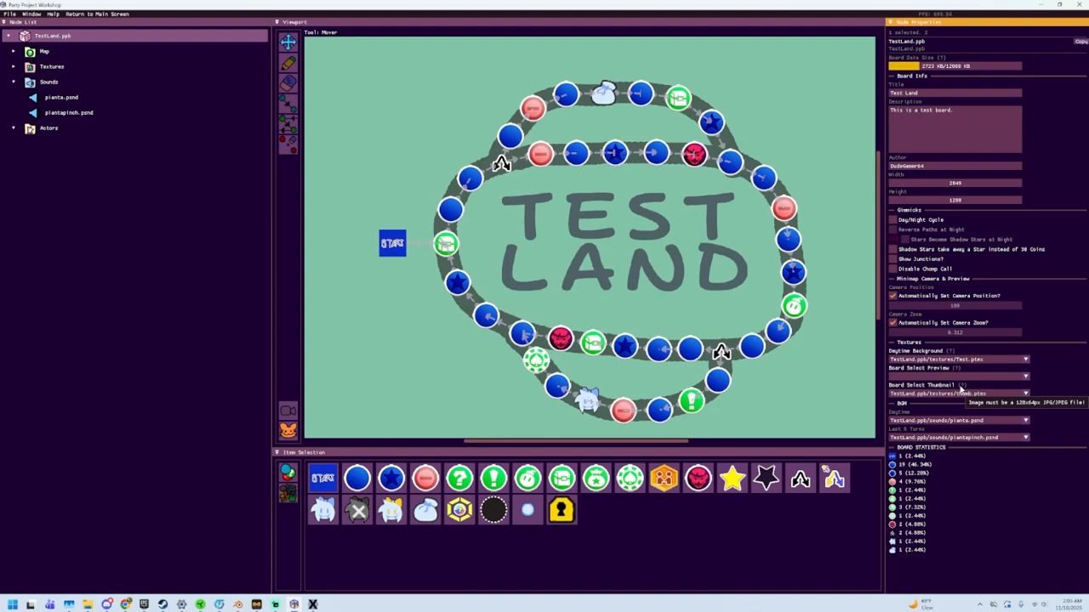
mouse_move(951, 354)
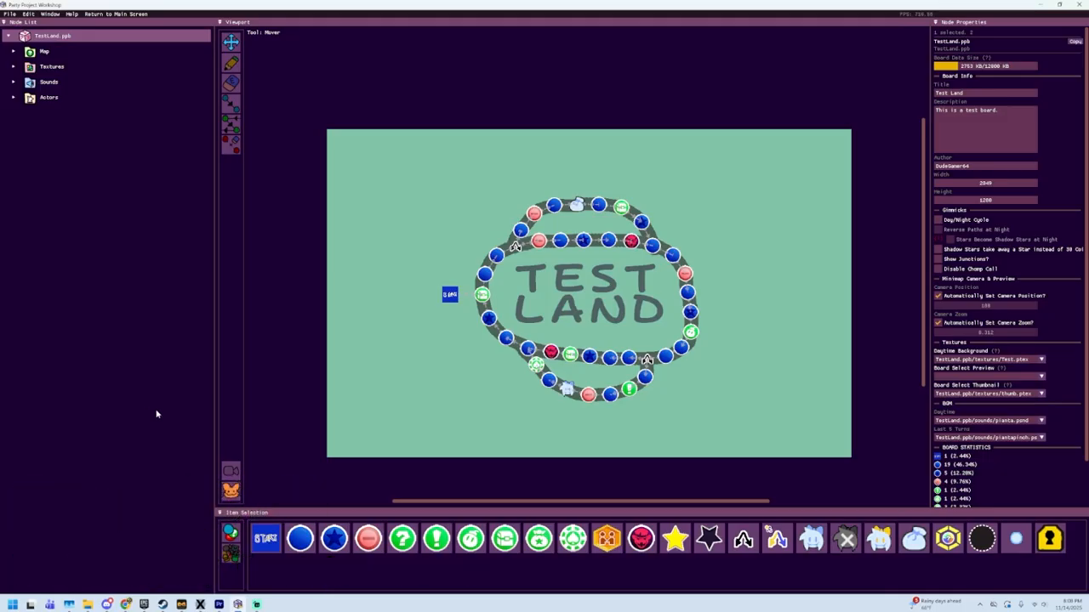
Set the board preview from the camera view that frames the whole board
left_click(234, 473)
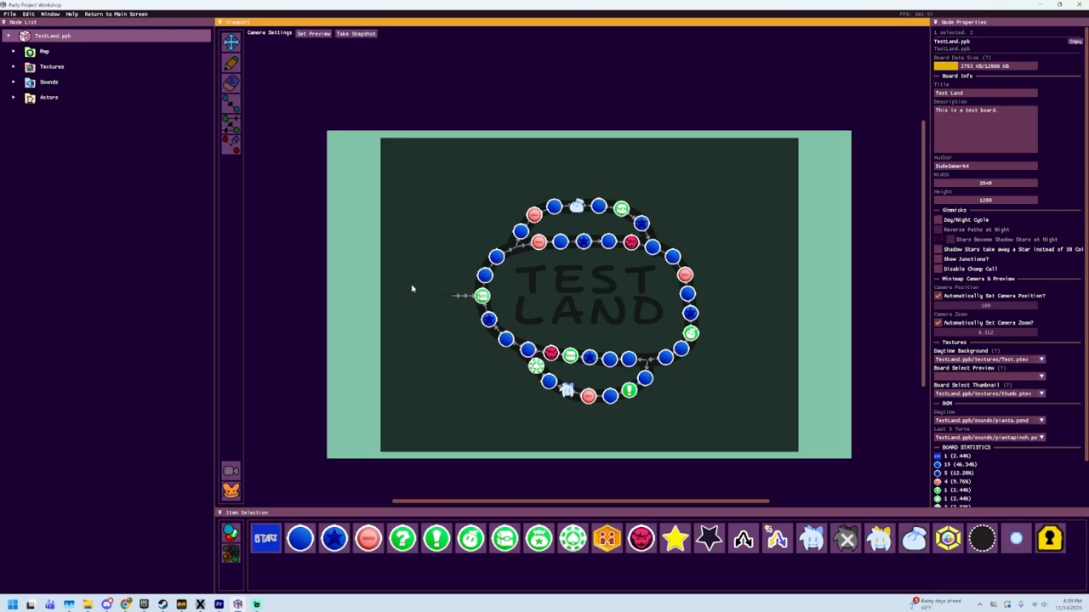
left_click(310, 38)
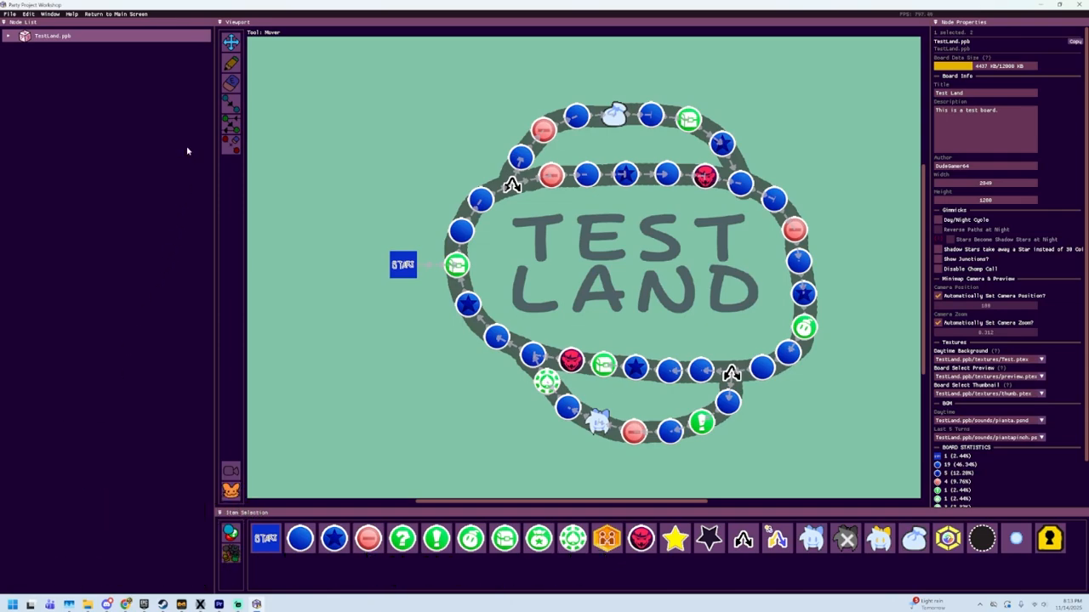
Return to the main screen and add TestLand.ppb to the mod list
left_click(100, 14)
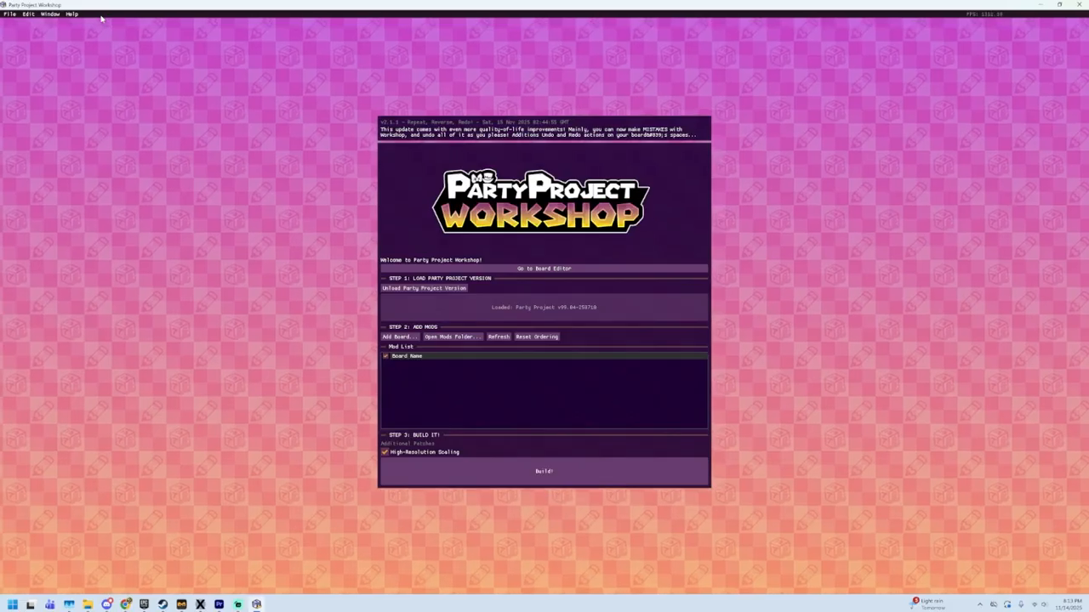
left_click(406, 337)
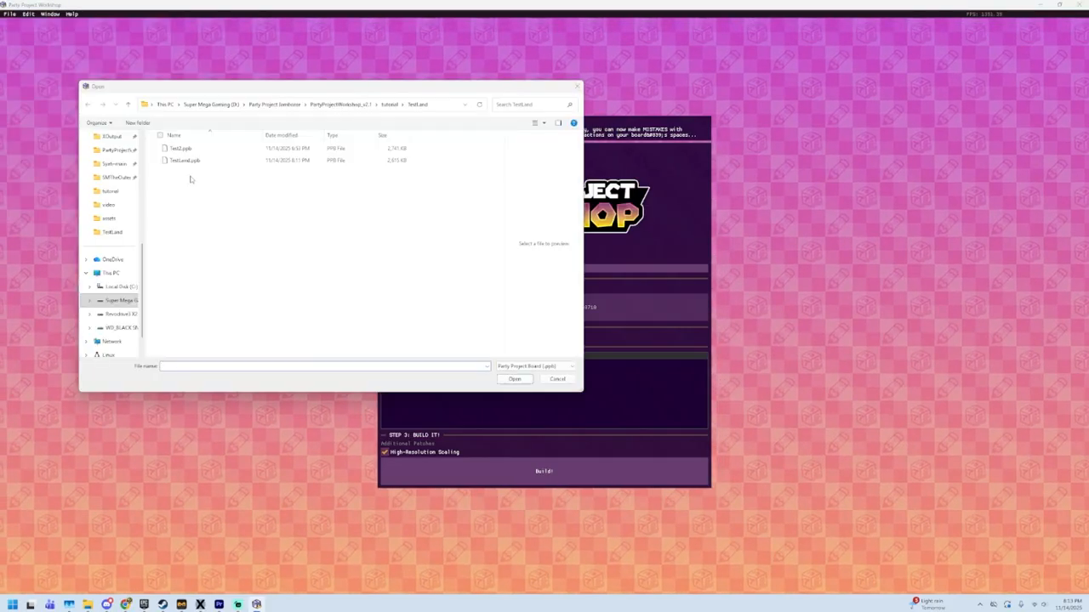
double_click(185, 161)
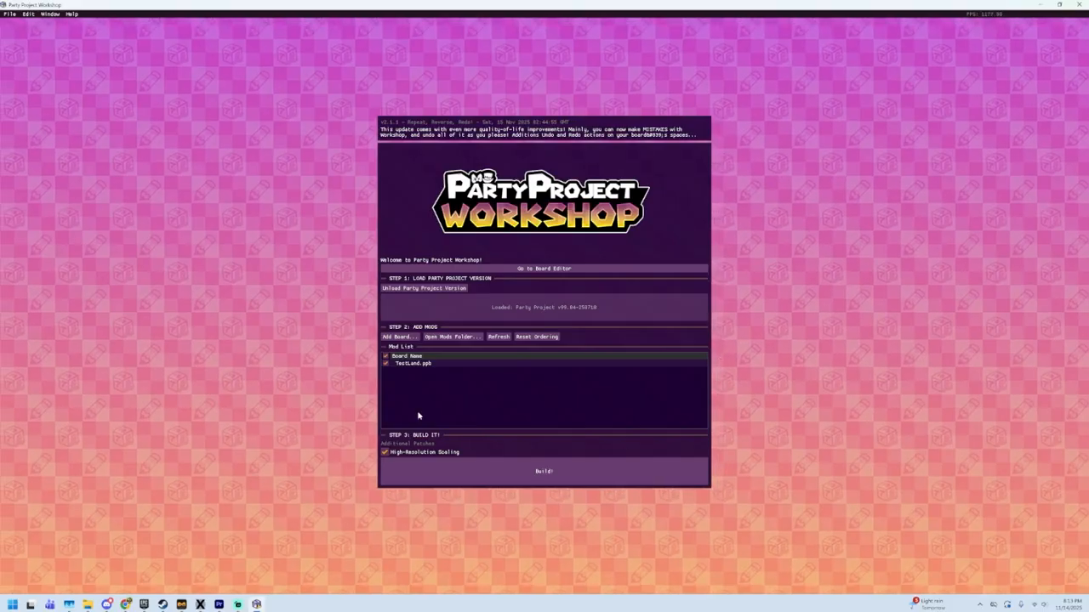
Disable TestLand.ppb in the mod list and enable it again
left_click(413, 366)
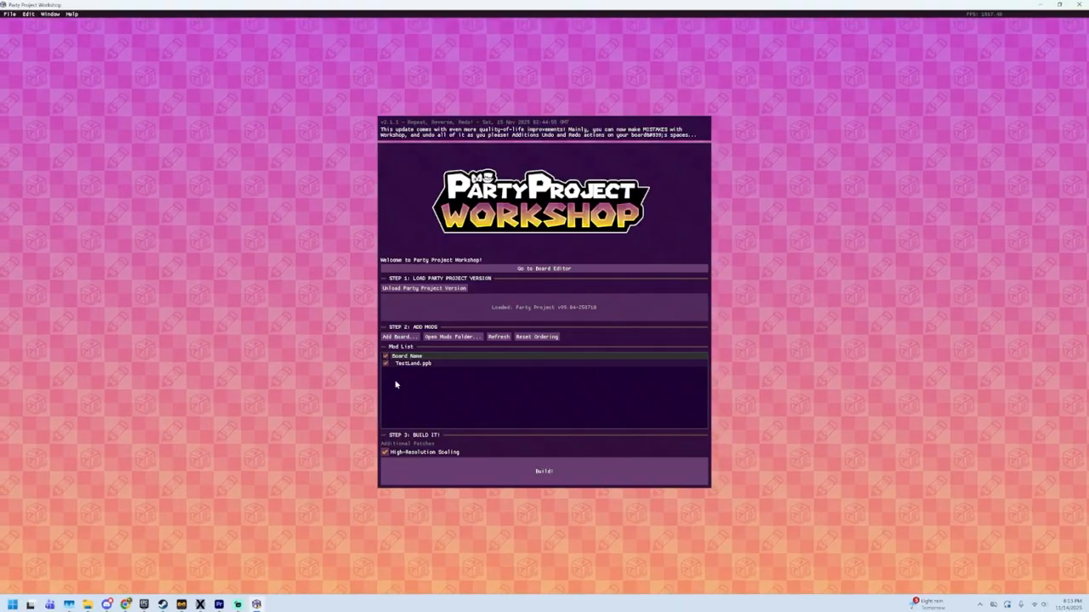
left_click(387, 364)
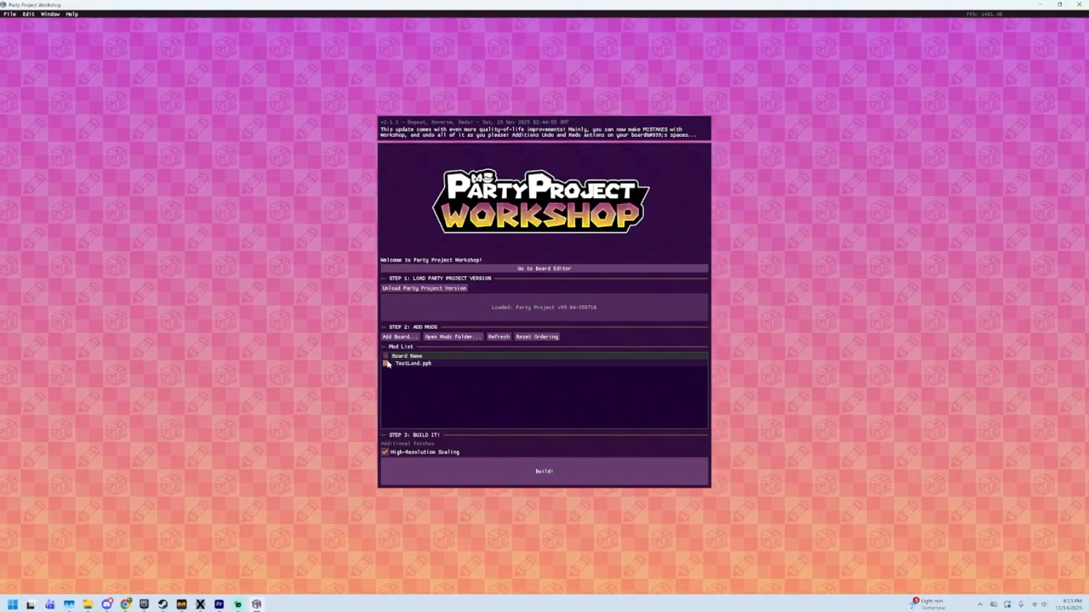
left_click(387, 364)
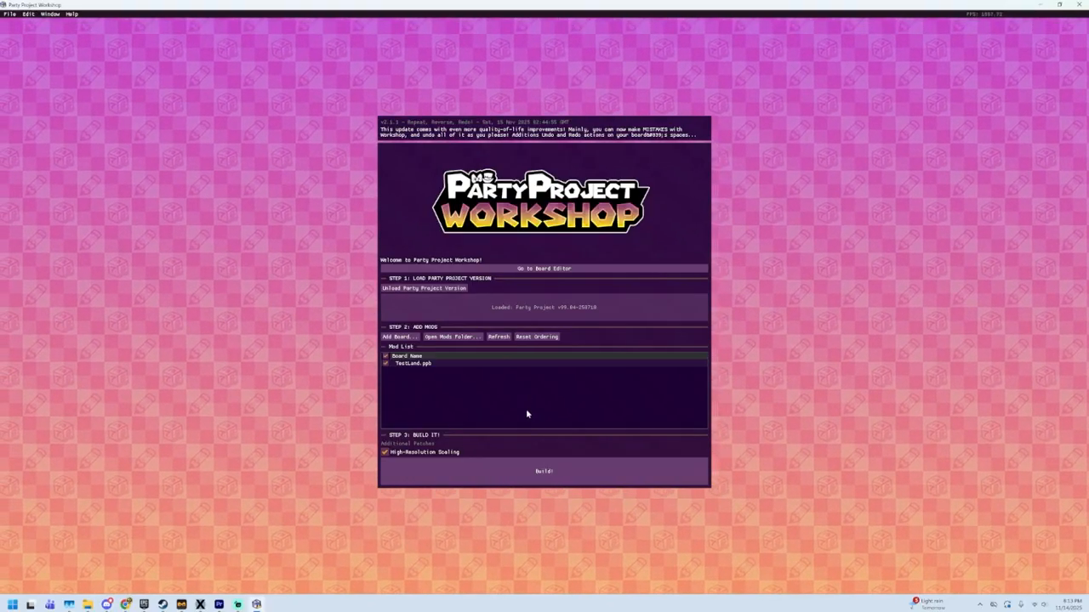
Build the patched Party Project game with TestLand.ppb and High-Resolution Scaling enabled, and dismiss the completion message
left_click(510, 483)
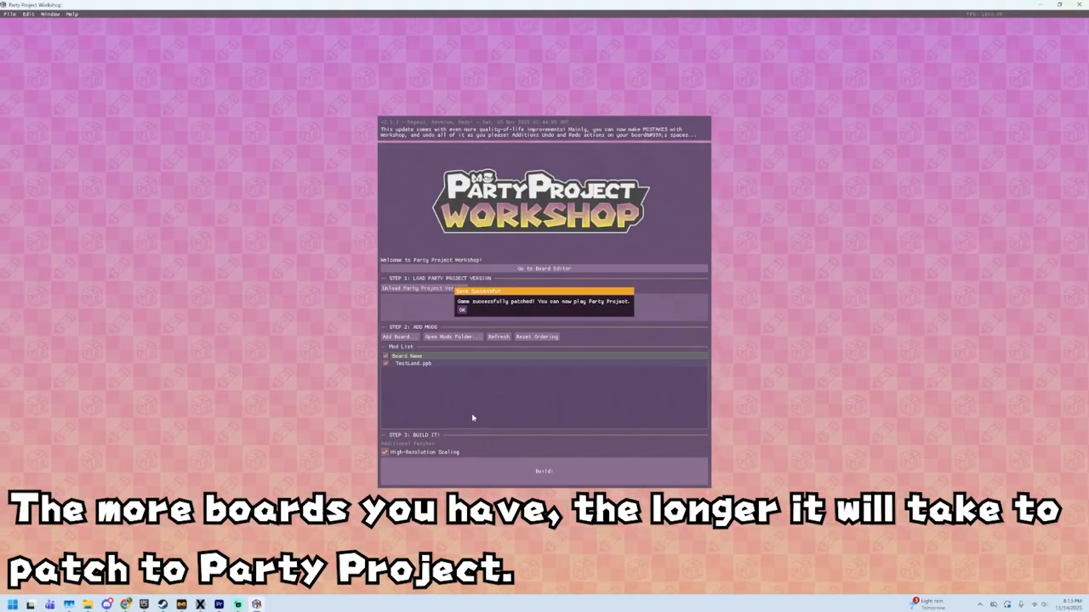
left_click(463, 310)
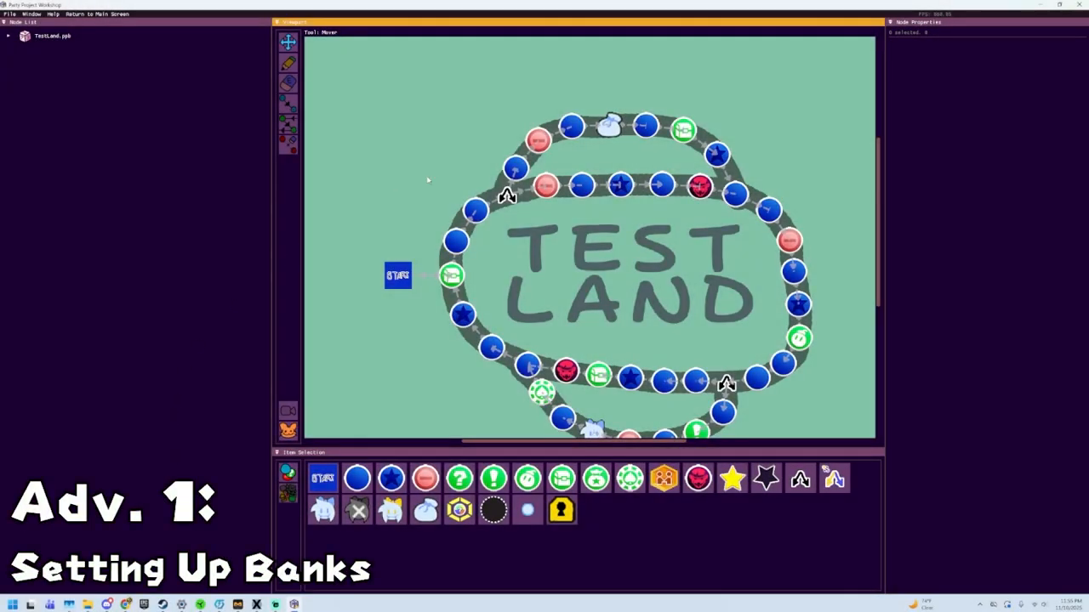
mouse_move(485, 213)
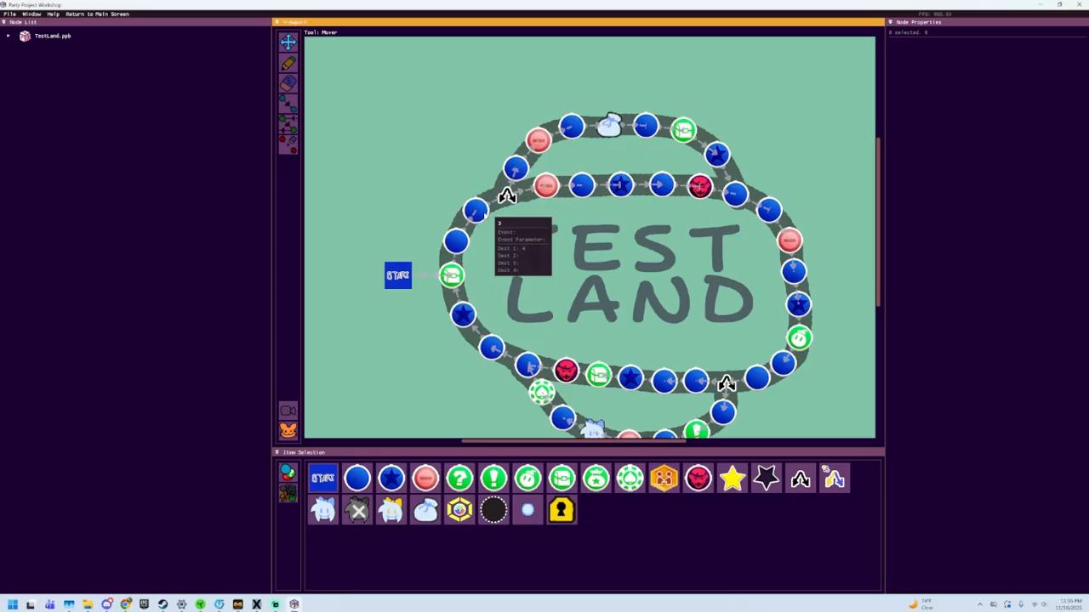
Change the blue space just before the upper fork into a Bank space
left_click(485, 215)
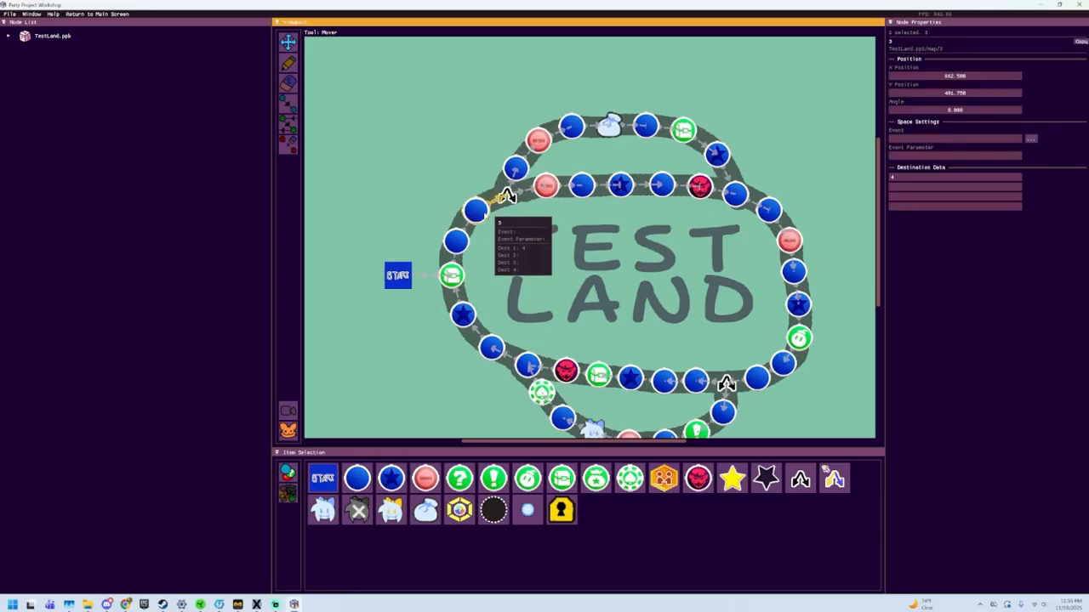
left_click(597, 477)
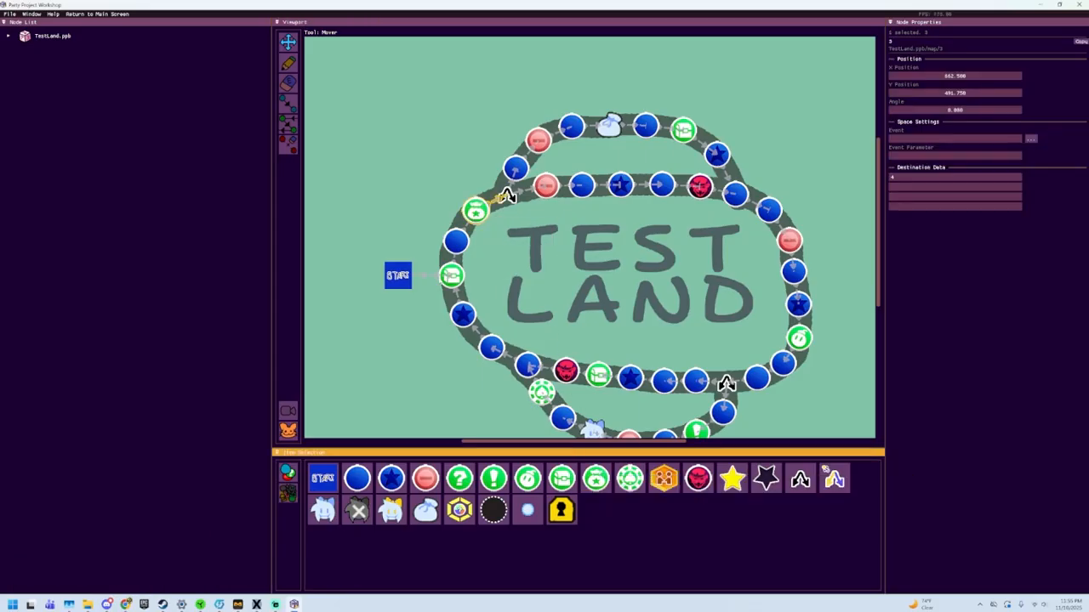
left_click(418, 172)
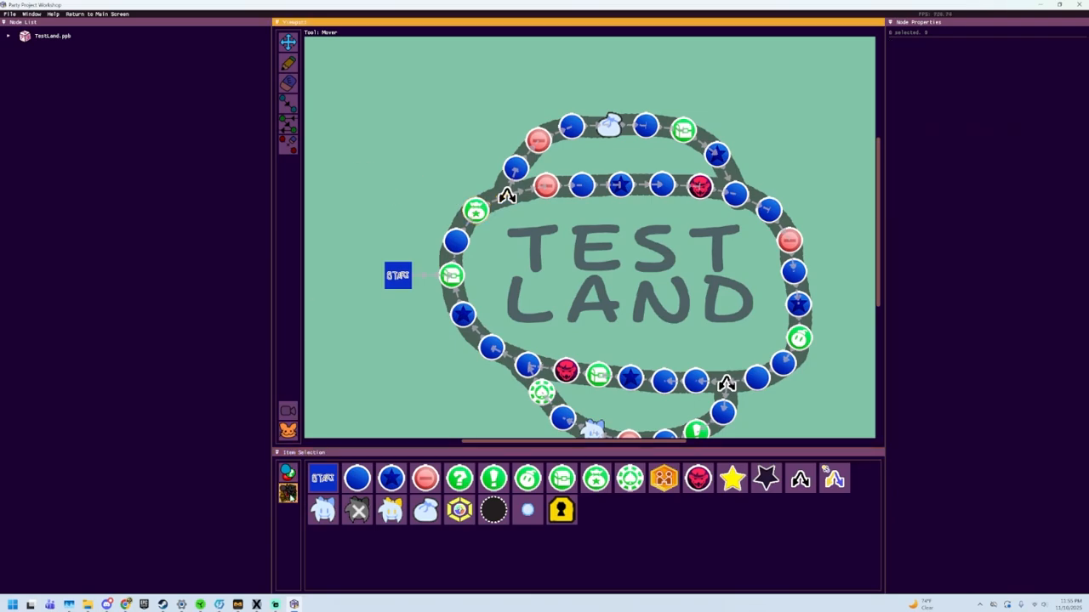
Place a Bank object above the Start space, beside the new Bank space, and nudge it slightly toward the path
left_click(290, 492)
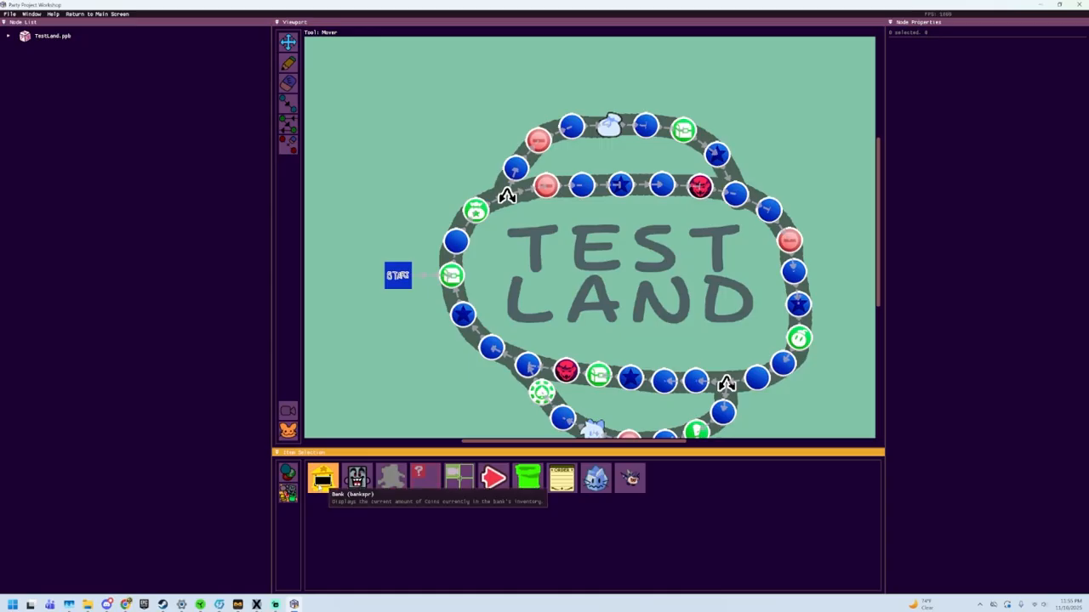
left_click(288, 63)
left_click(333, 475)
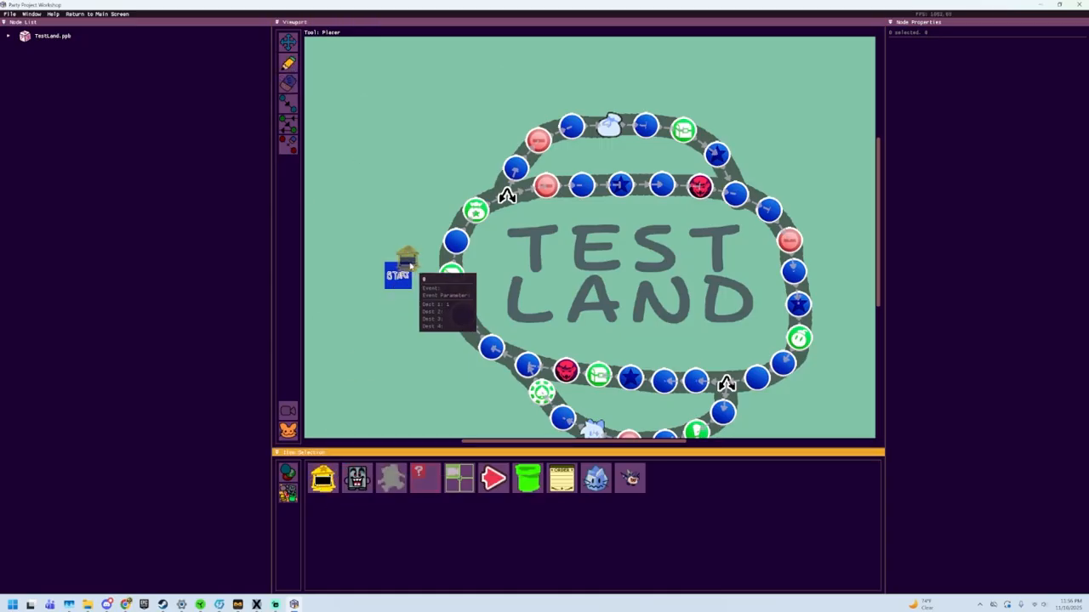
left_click(406, 189)
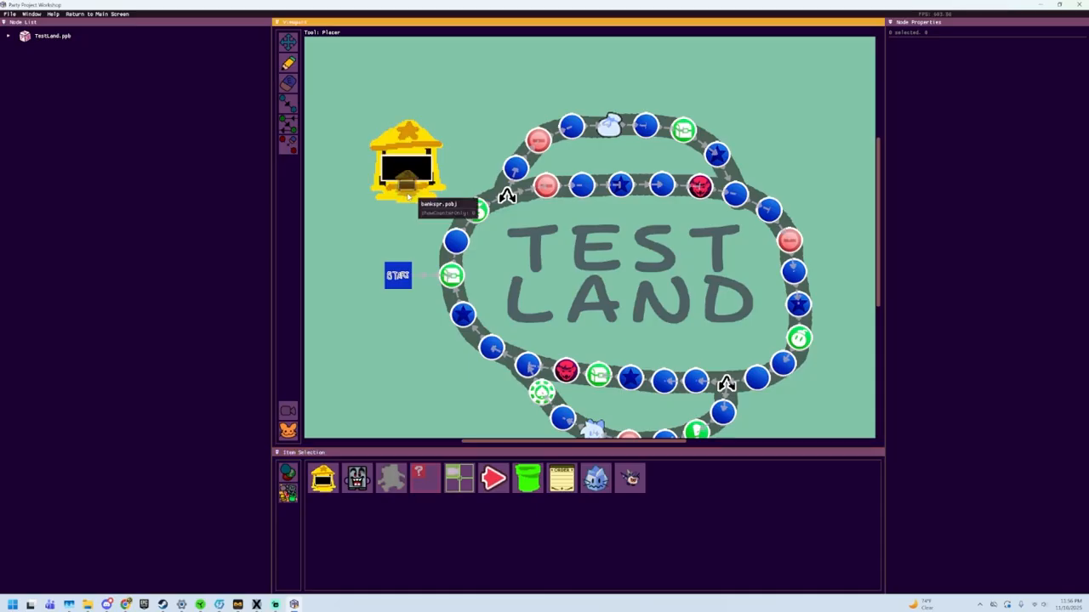
left_click(288, 42)
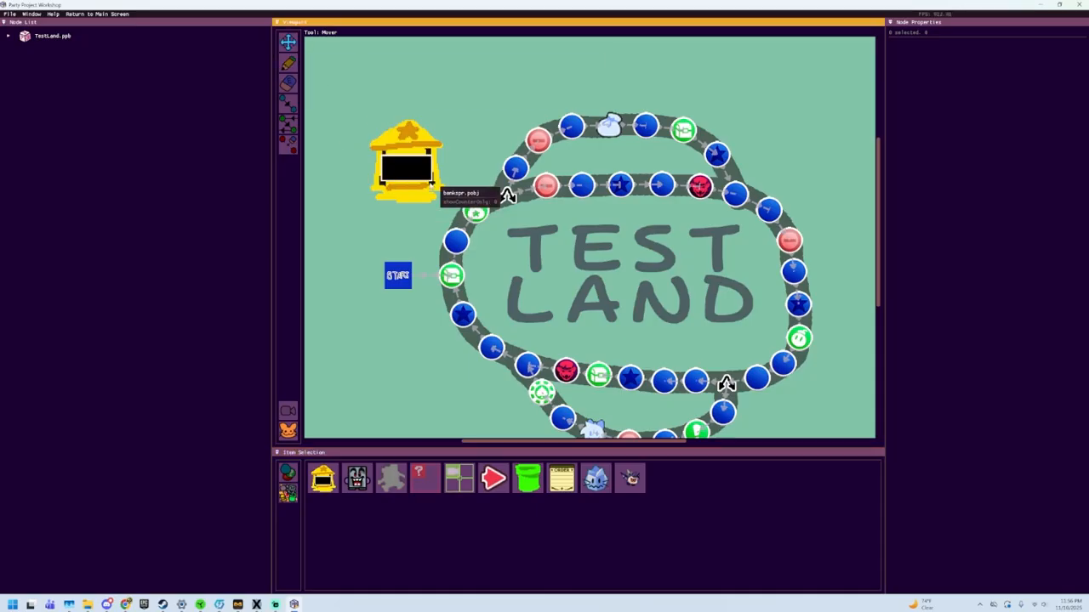
left_click(423, 197)
left_click_drag(423, 198, 434, 201)
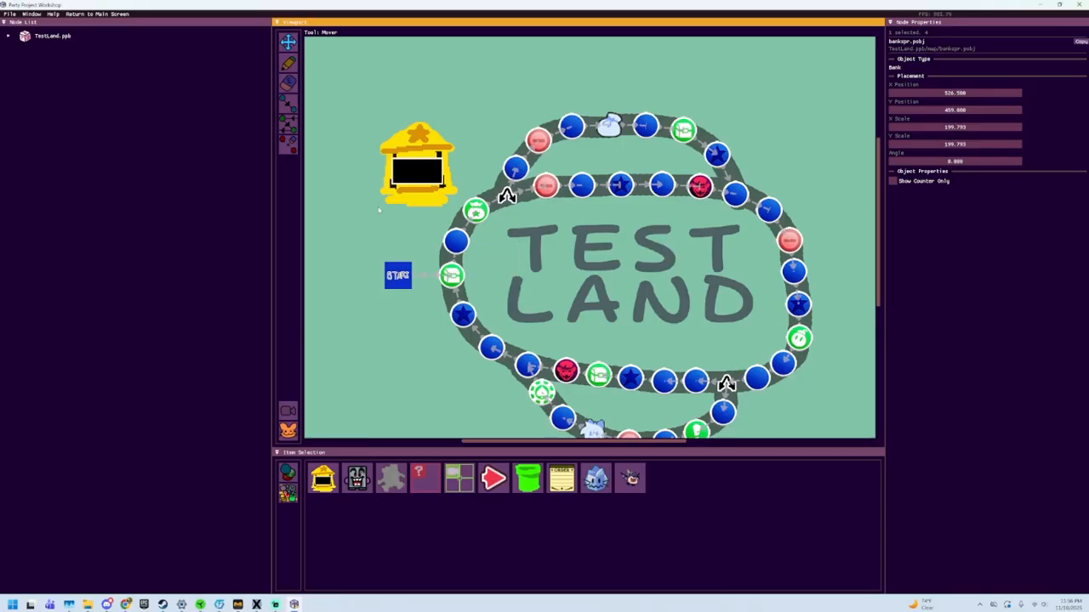
Try the Show Counter Only option on the Bank object, switch it off again, and deselect the bank
left_click(944, 181)
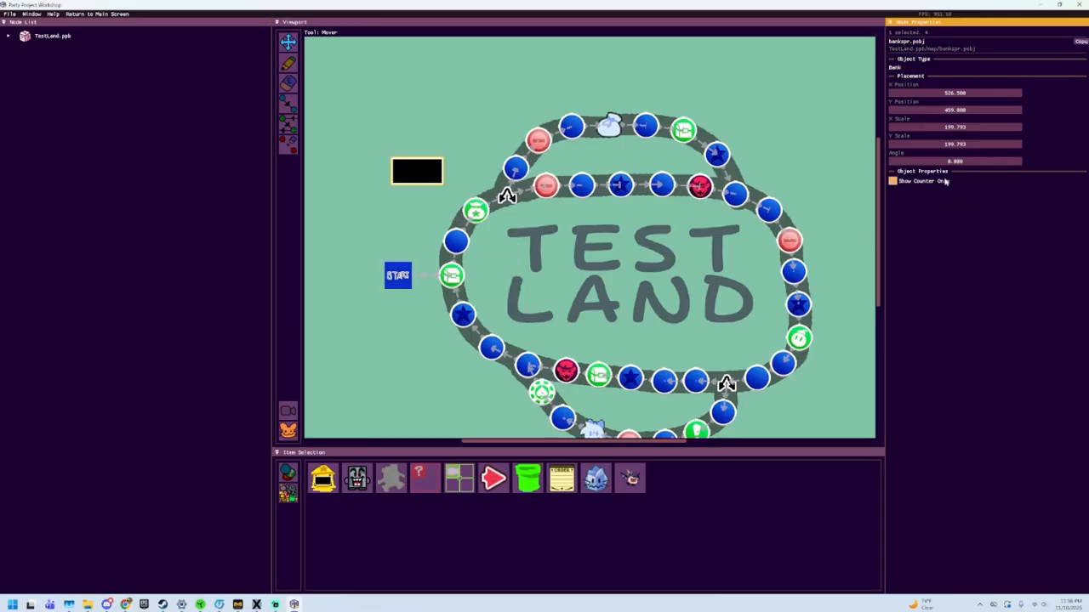
left_click(944, 182)
left_click(945, 181)
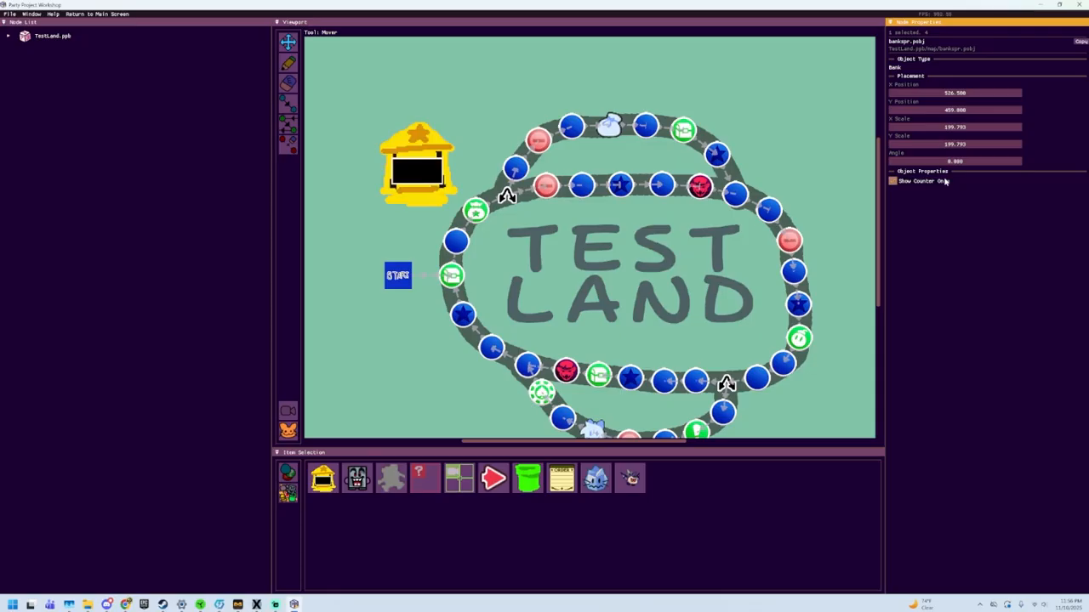
left_click(347, 169)
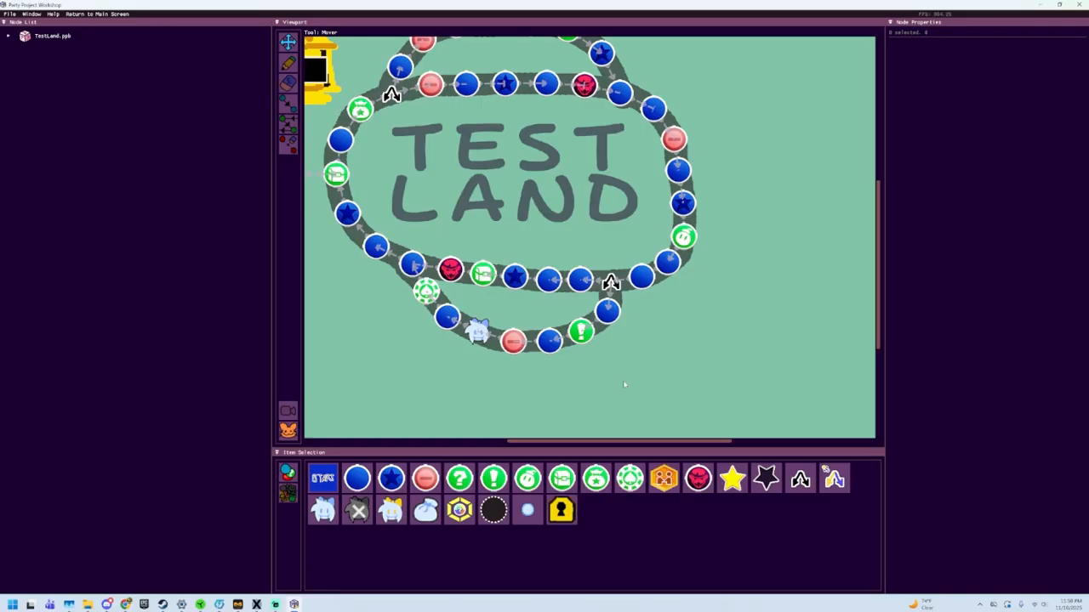
Change the first blue space of the lower branch, directly below the fork, into a Locked Door
left_click(608, 316)
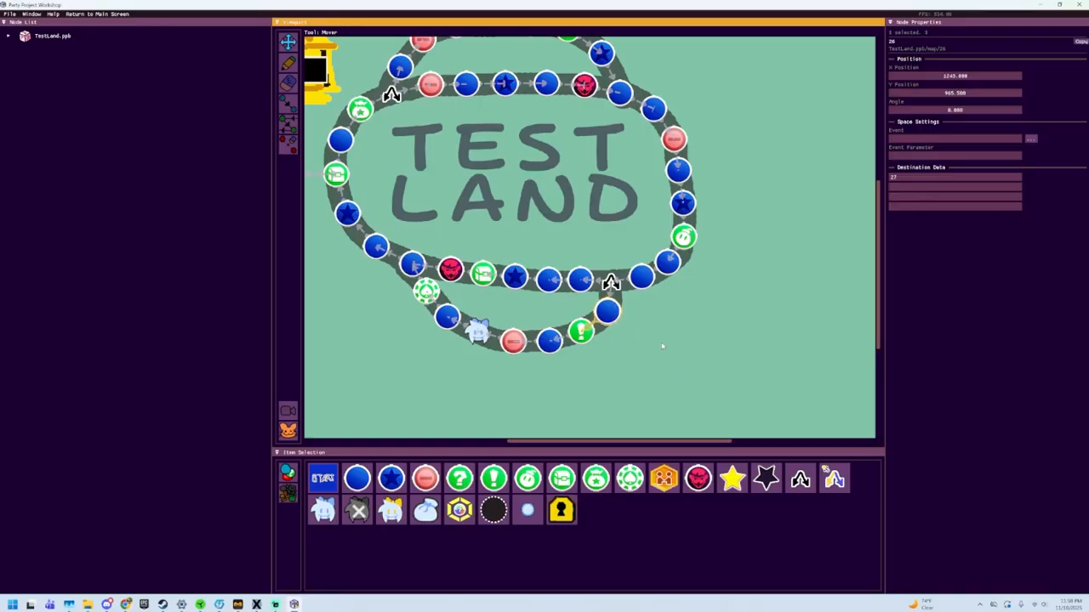
left_click(562, 510)
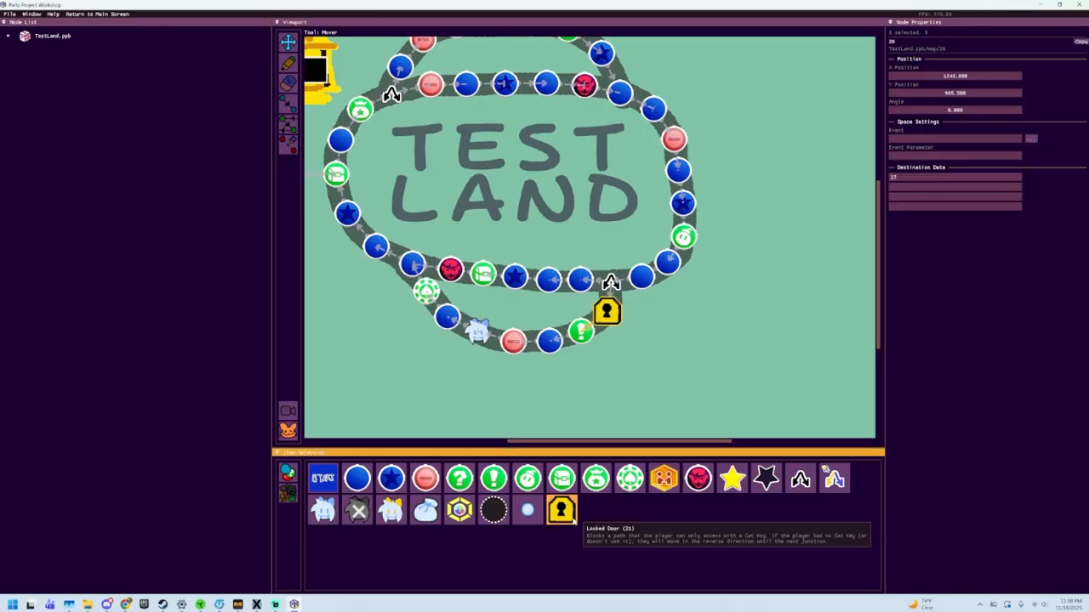
left_click(636, 337)
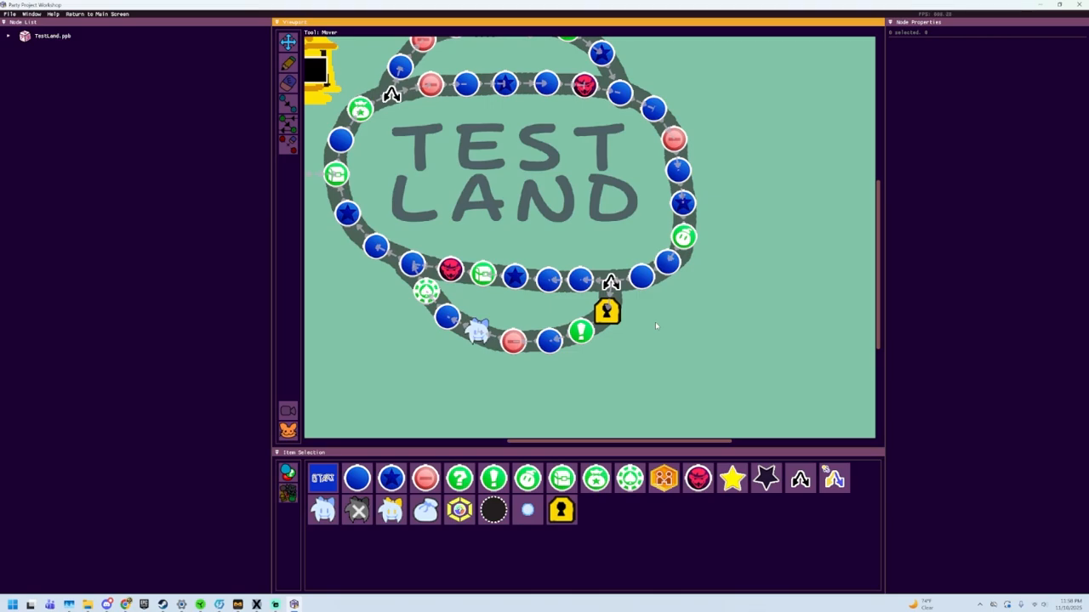
mouse_move(612, 306)
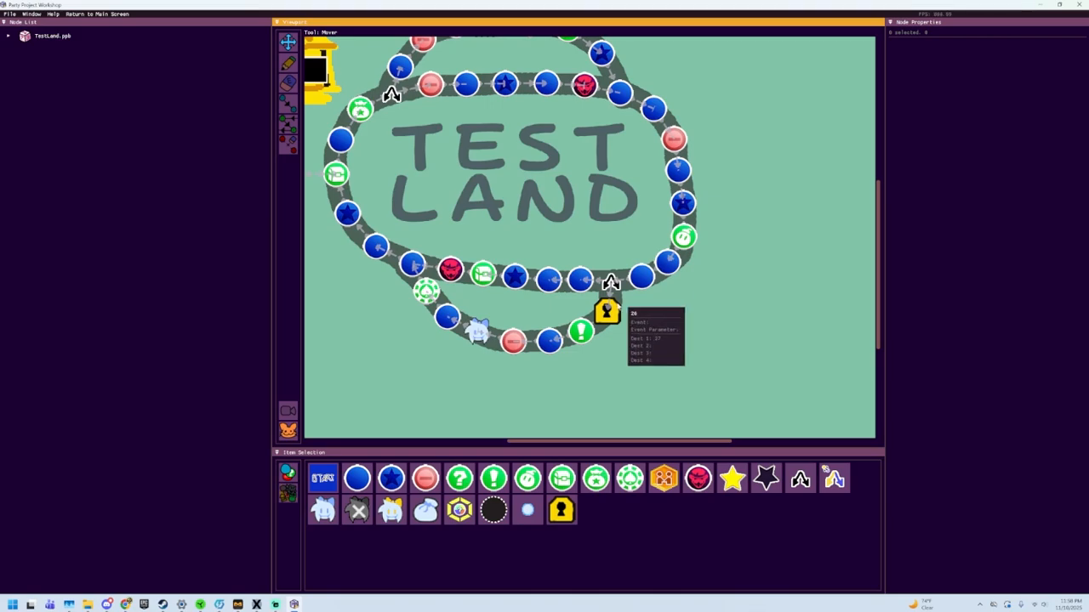
mouse_move(610, 283)
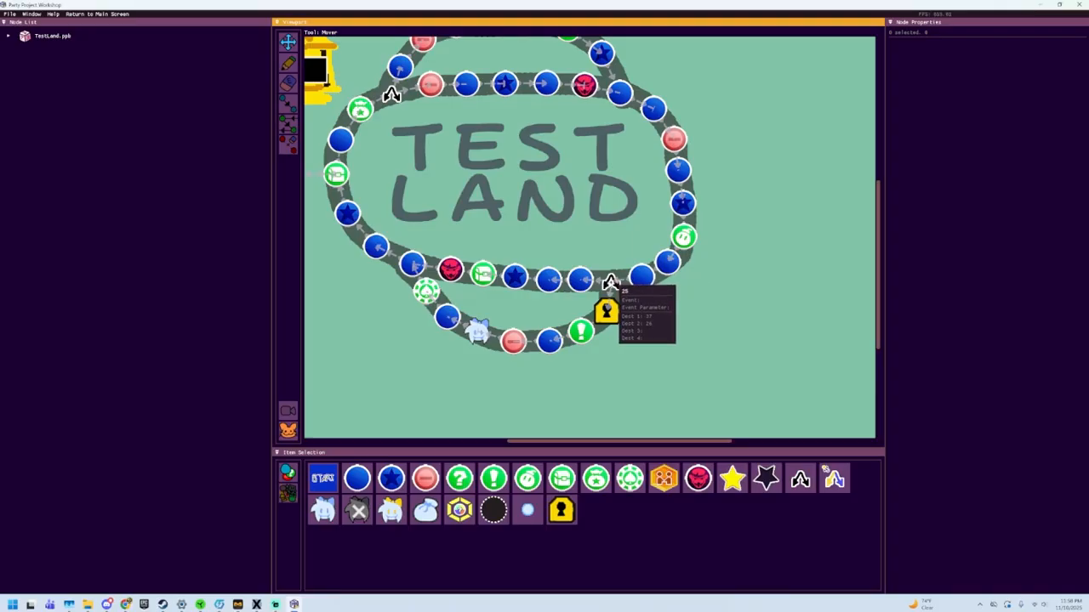
Try a Locked Door on the lower branch's event space, with a blue space directly after the fork
left_click(595, 333)
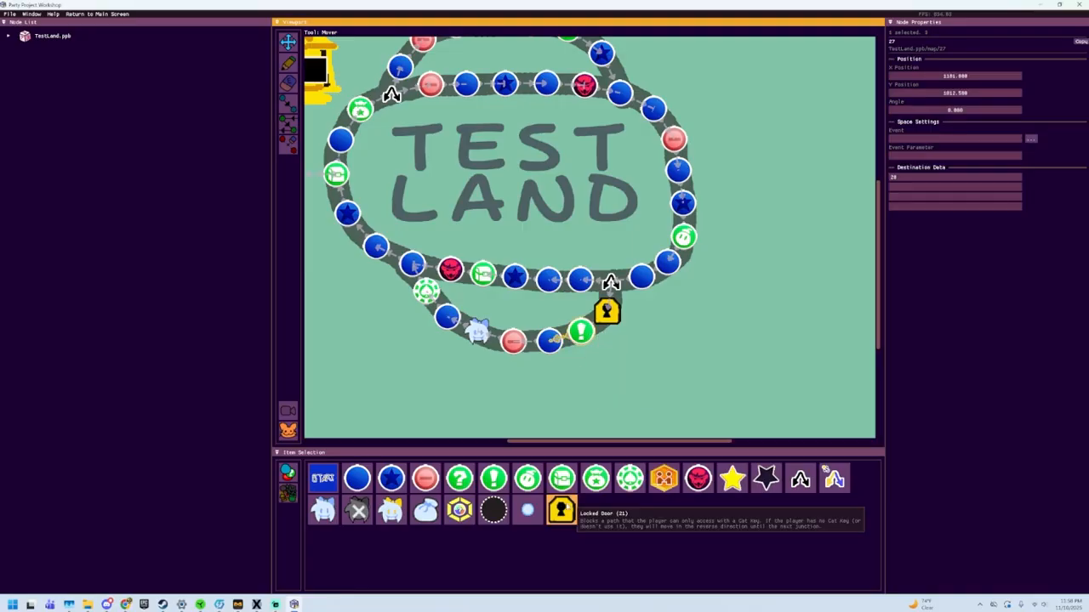
left_click(560, 510)
left_click(580, 332)
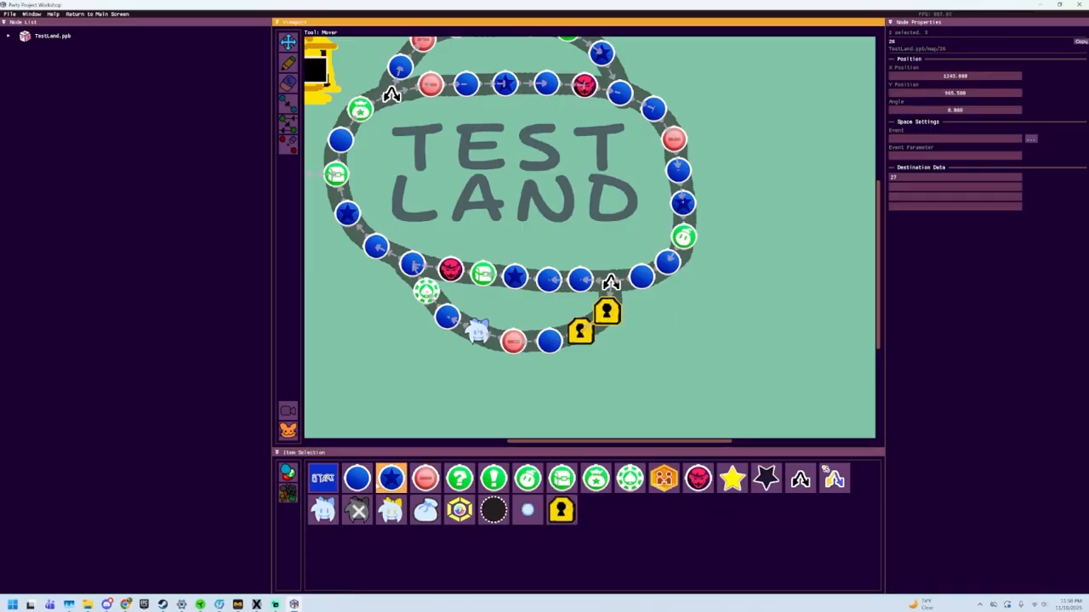
left_click(366, 479)
left_click(638, 334)
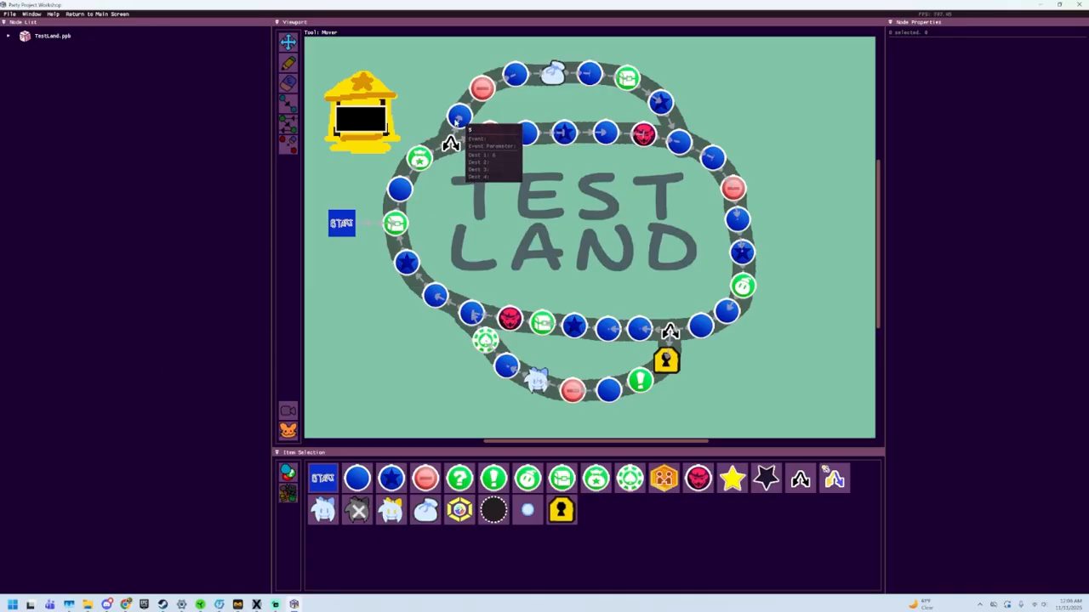
Change the first blue space of the upper branch into an Empty Space and place a Whomp object over it
left_click(457, 121)
left_click(493, 509)
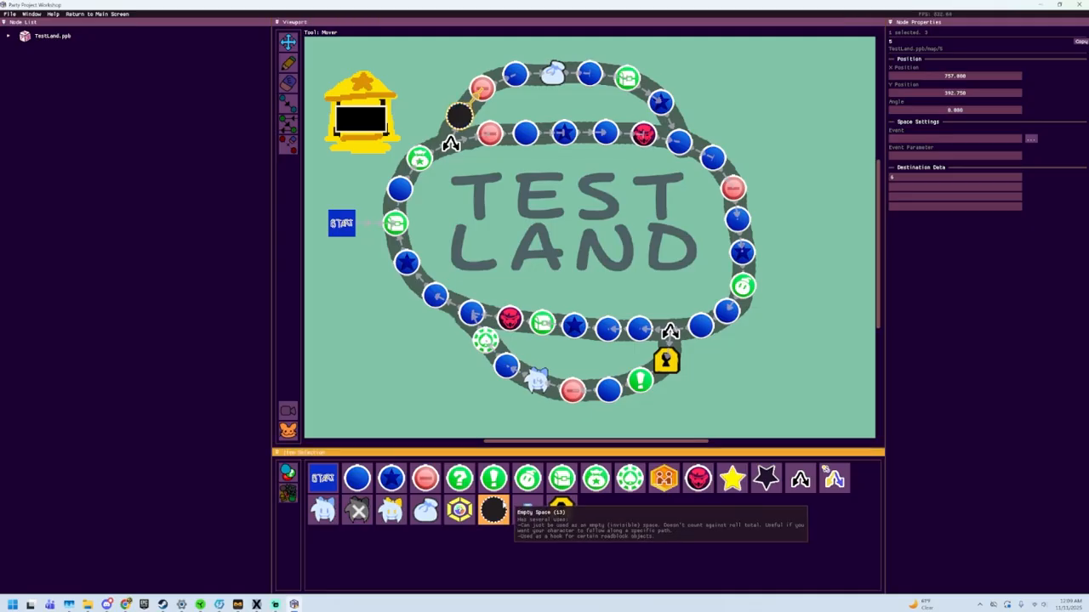
left_click(289, 491)
left_click(288, 84)
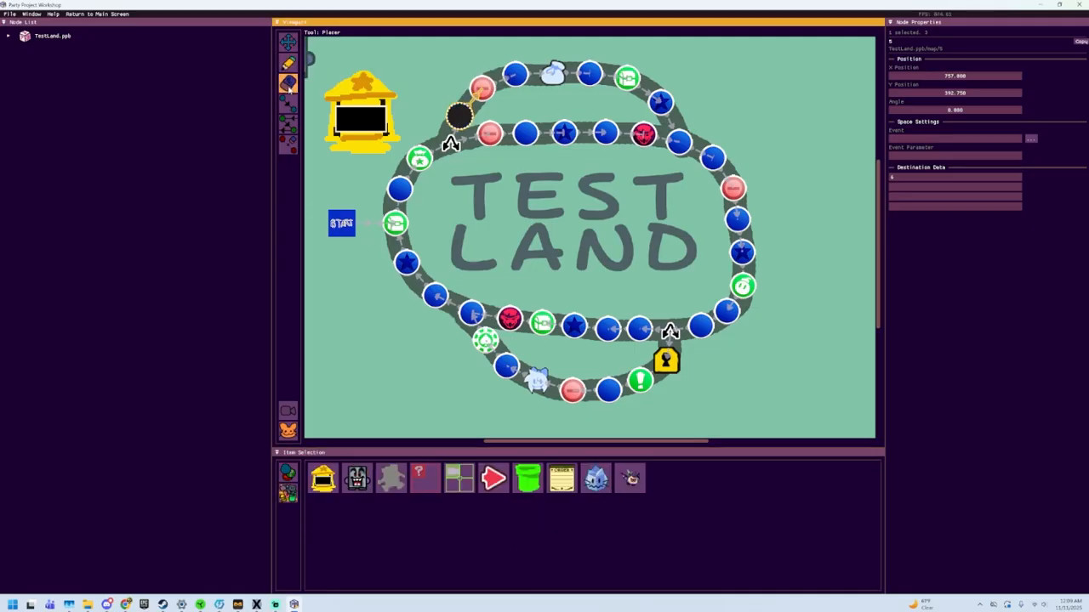
left_click(358, 479)
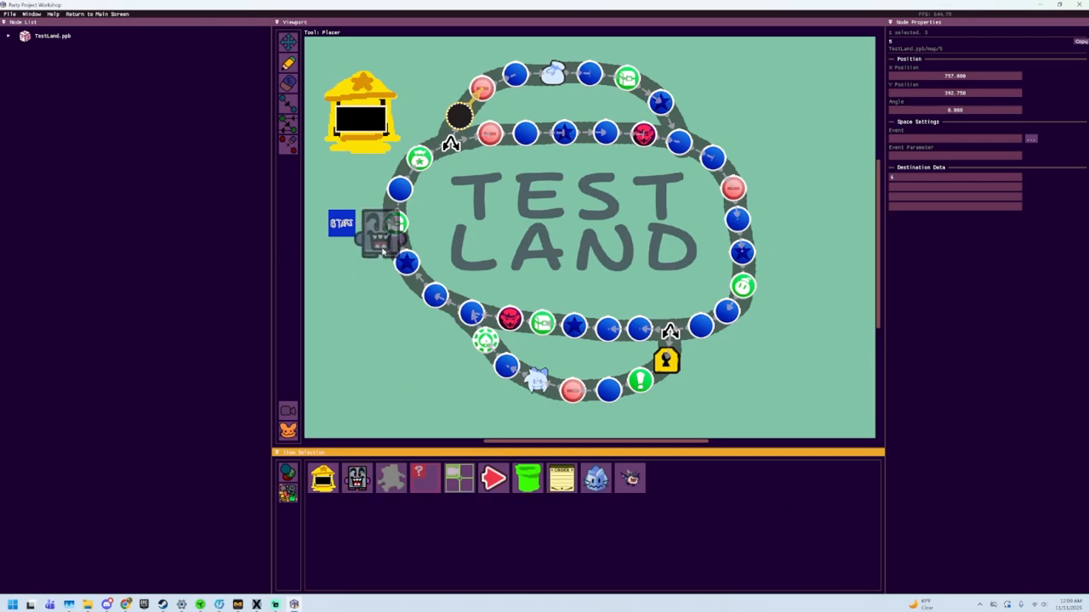
left_click(433, 107)
left_click(288, 41)
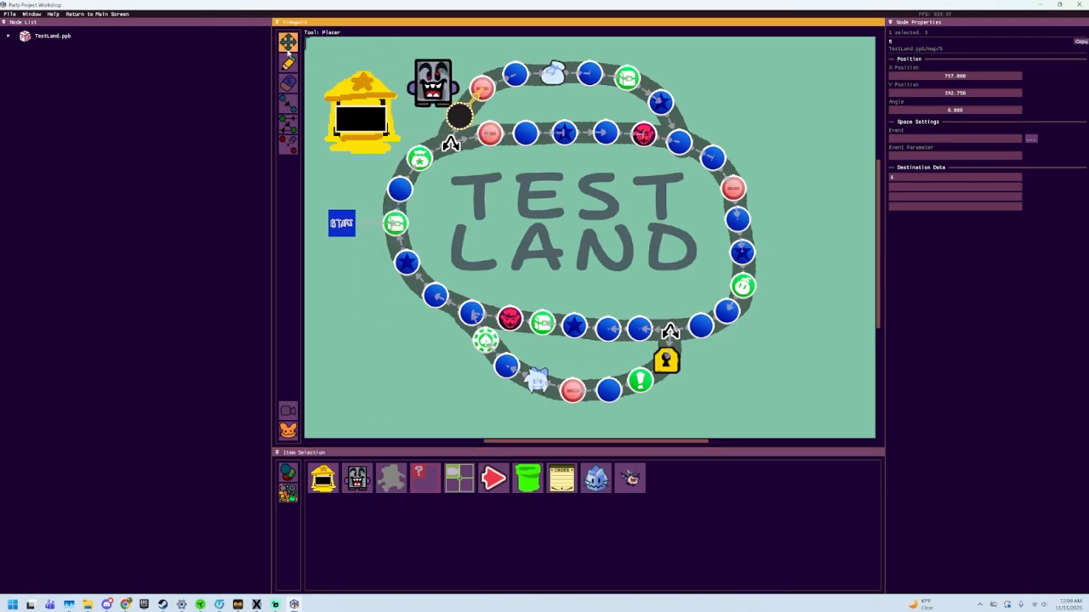
left_click(449, 109)
left_click_drag(449, 109, 472, 122)
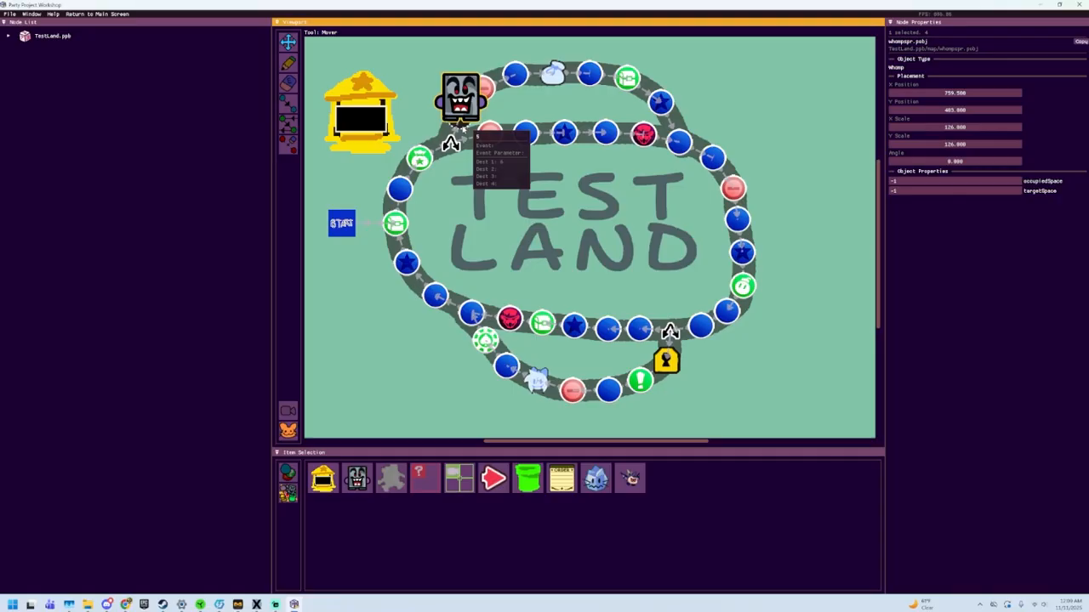
Select the Whomp over the empty space and open its occupiedSpace value for editing
left_click(459, 115)
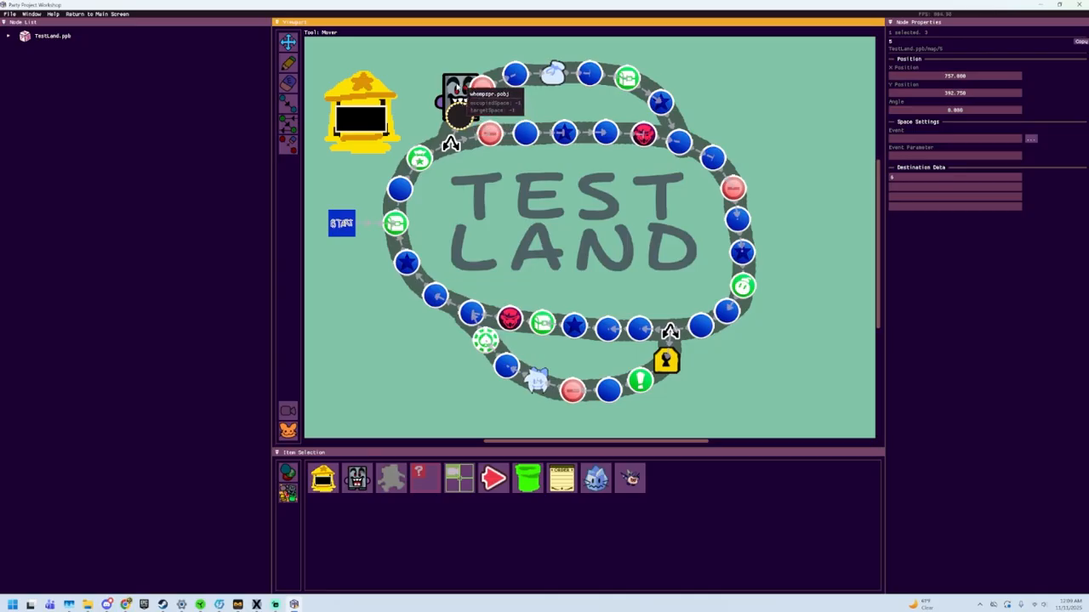
left_click(460, 95)
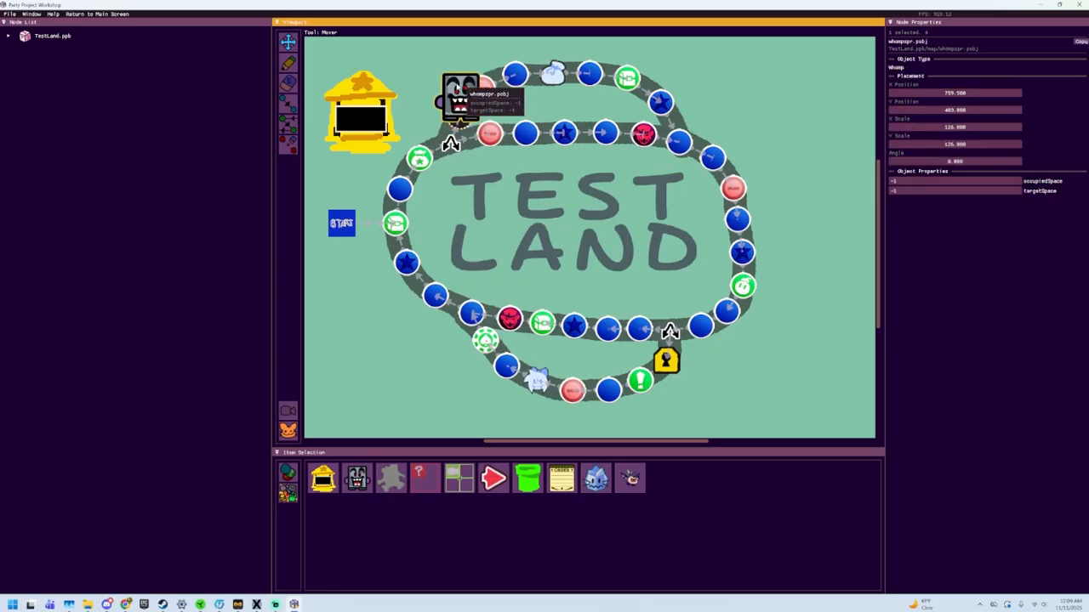
left_click(935, 180)
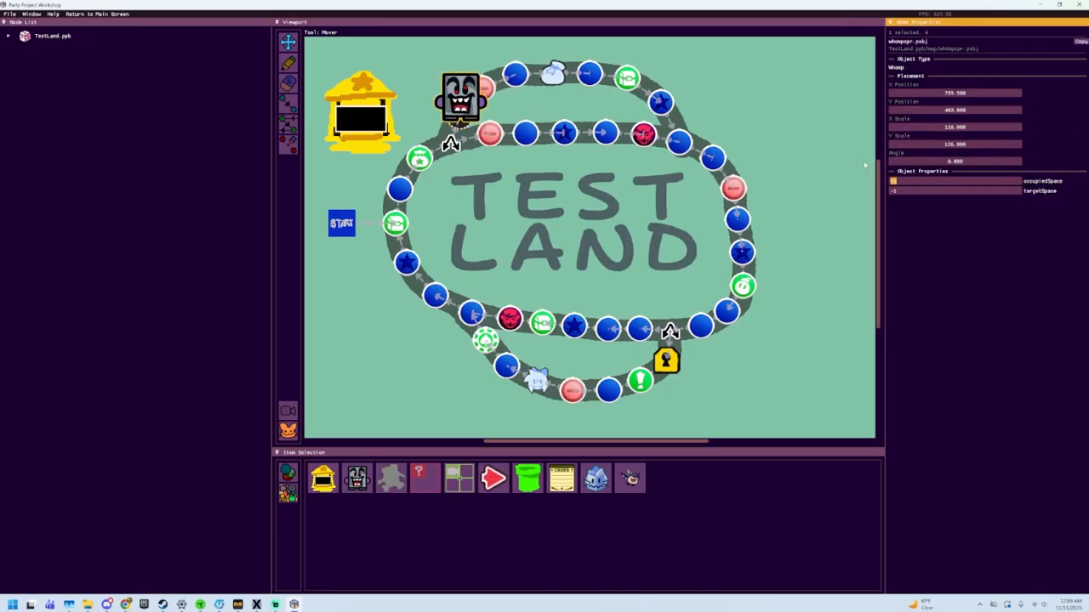
left_click(628, 268)
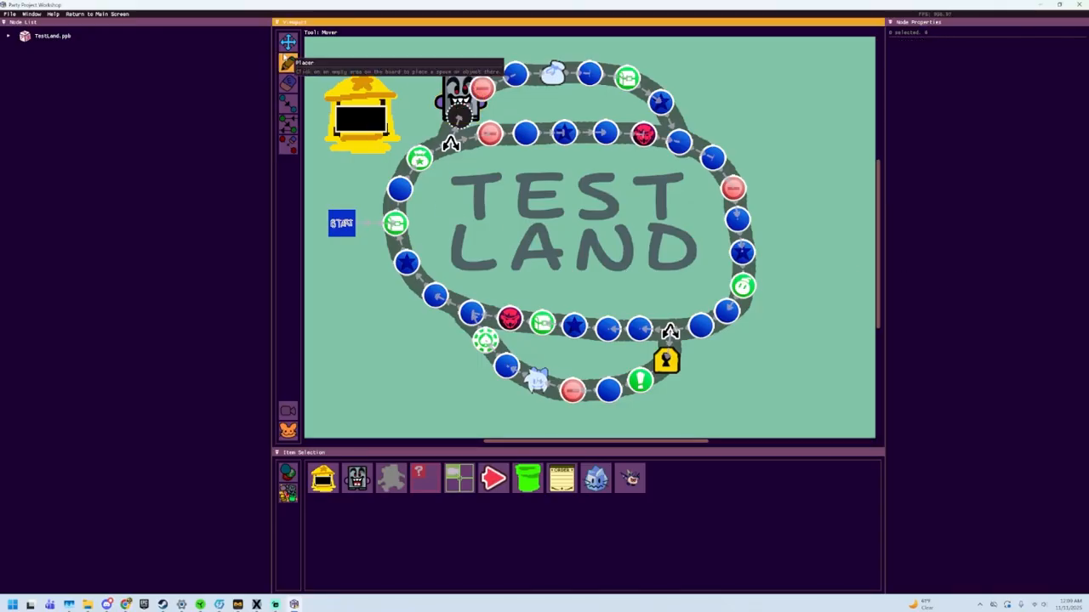
Place a Whomp Move point between the Bank object and the Whomp
left_click(288, 63)
left_click(392, 479)
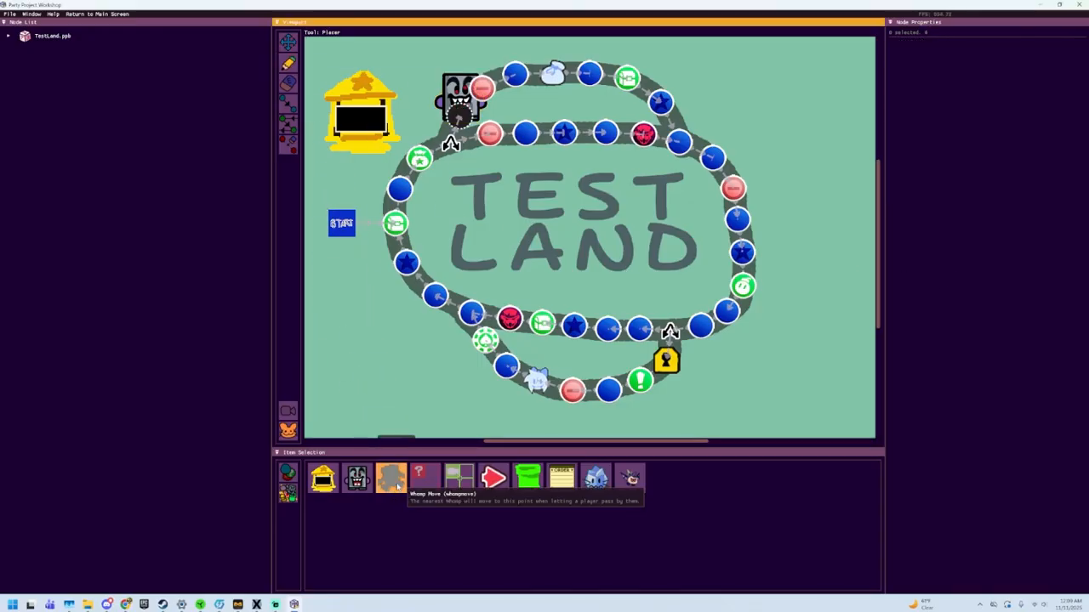
left_click(397, 487)
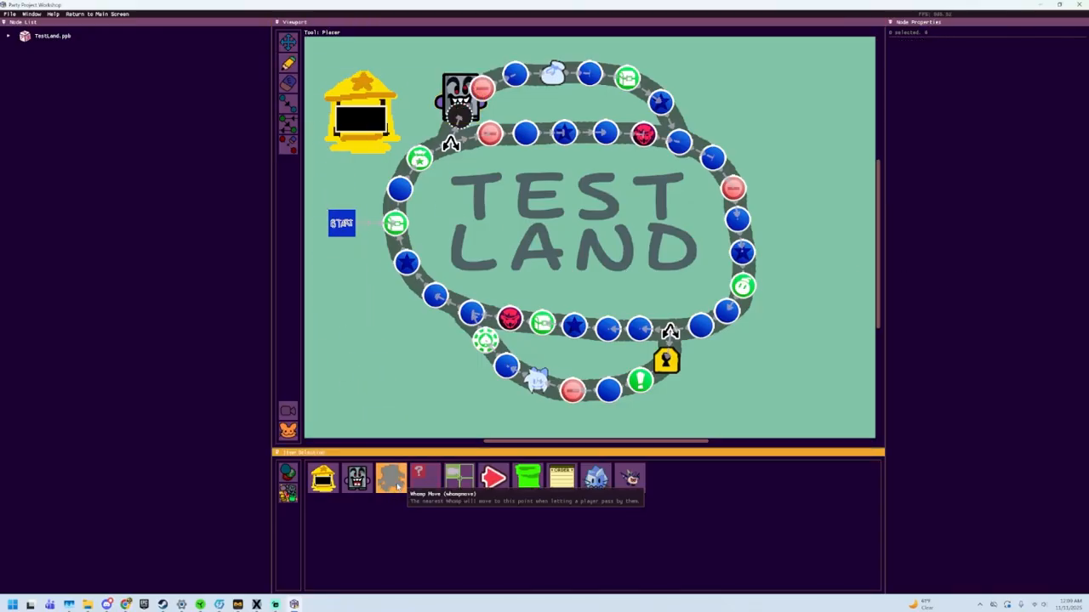
left_click(419, 117)
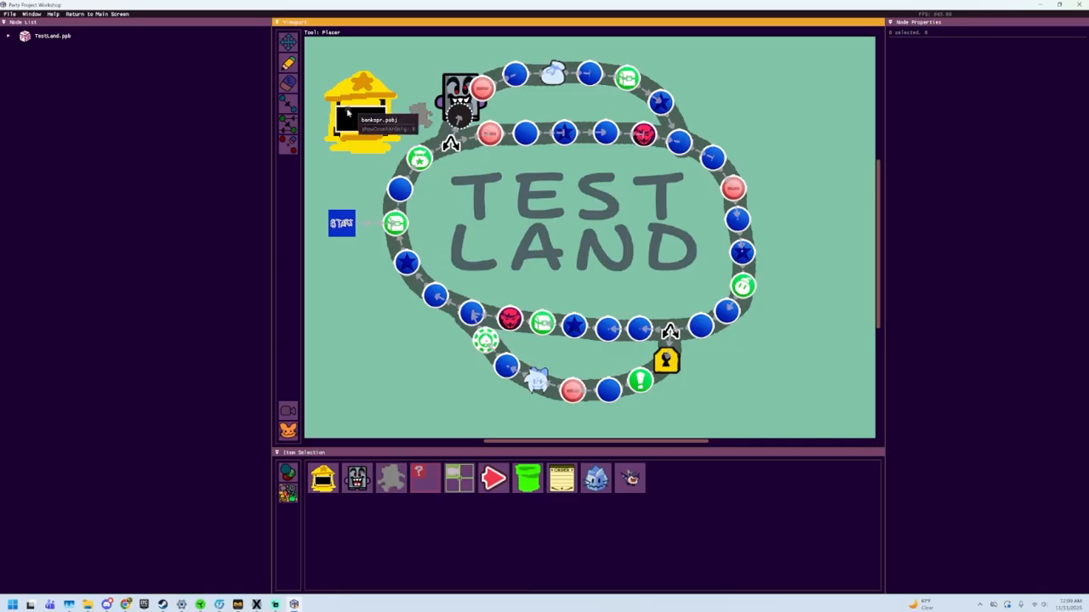
Change the red space right after the upper fork on the inner path into an Empty Space
left_click(290, 44)
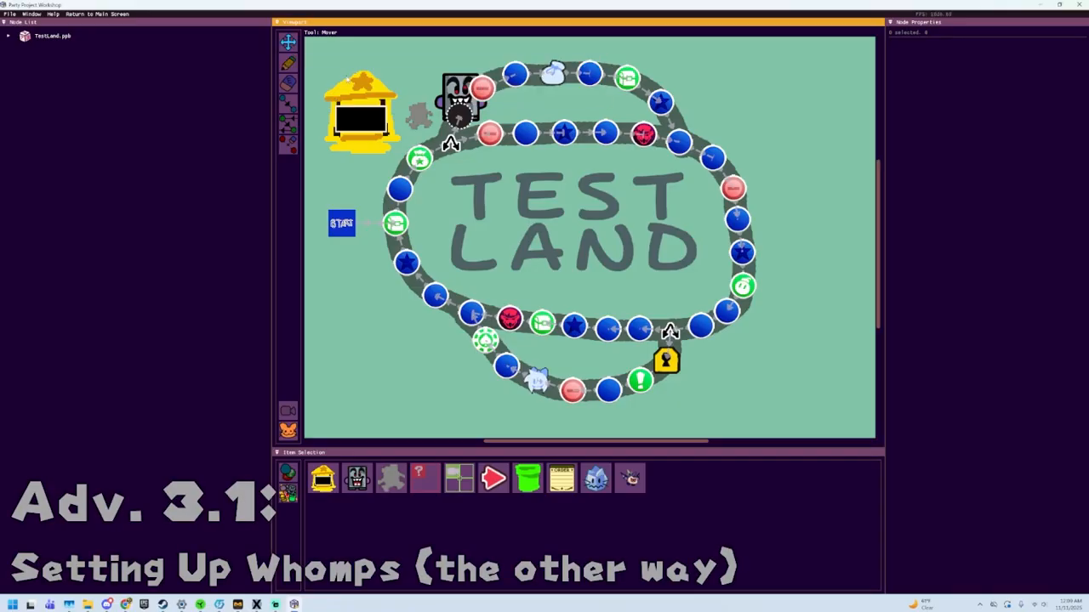
left_click(507, 138)
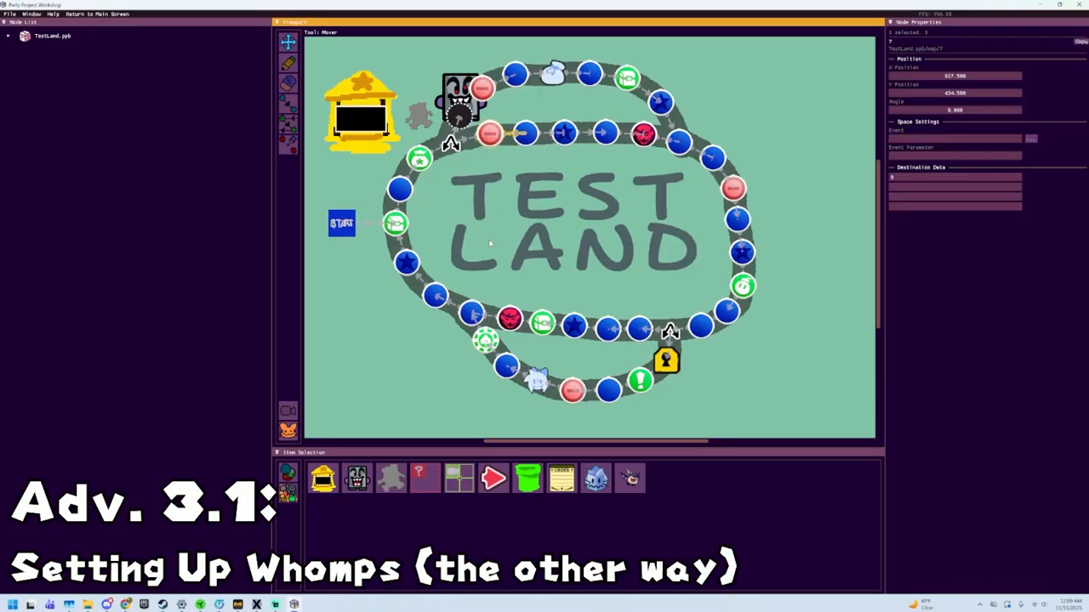
left_click(287, 473)
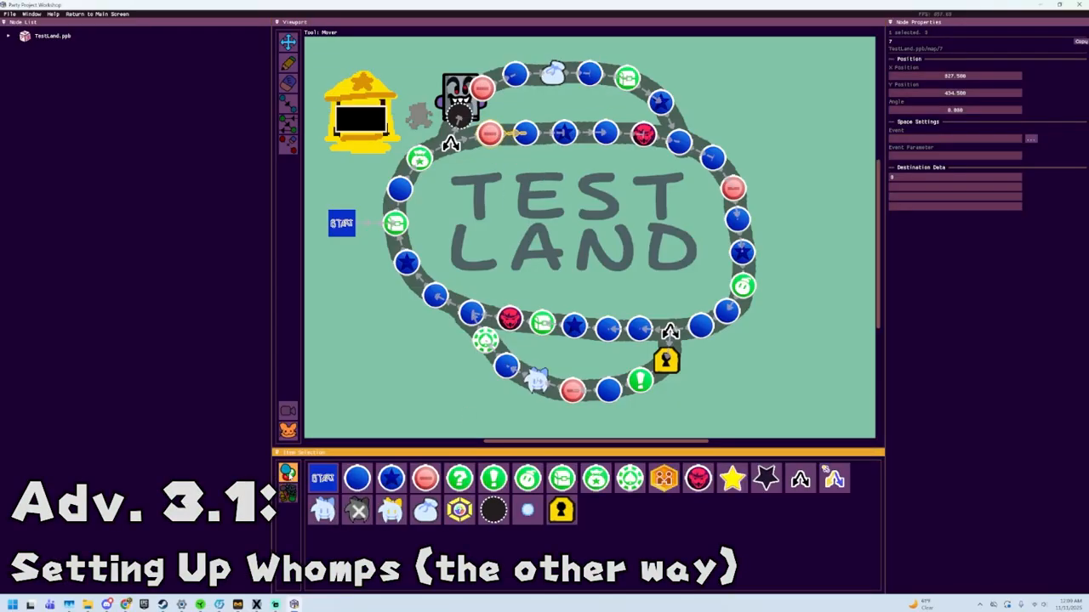
left_click(492, 524)
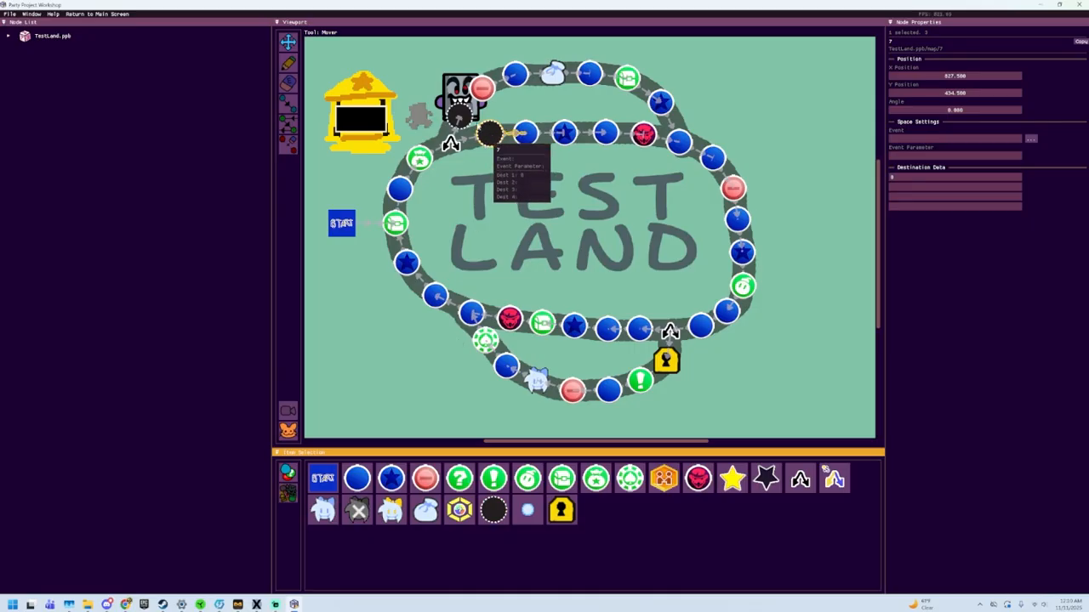
Set the Whomp's targetSpace to 7, the empty space on the inner path
left_click(457, 95)
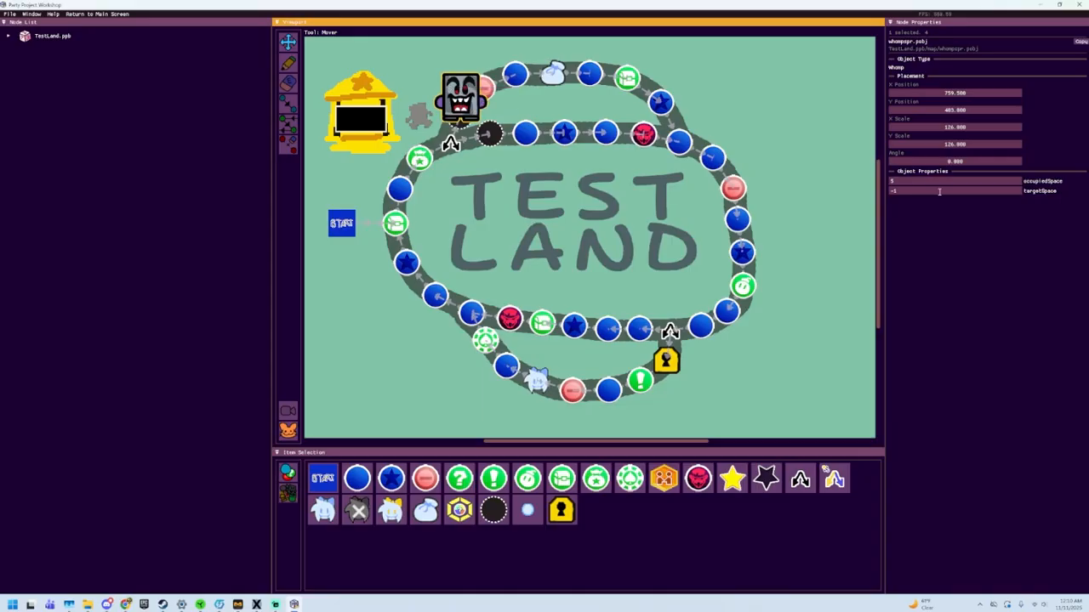
left_click(939, 191)
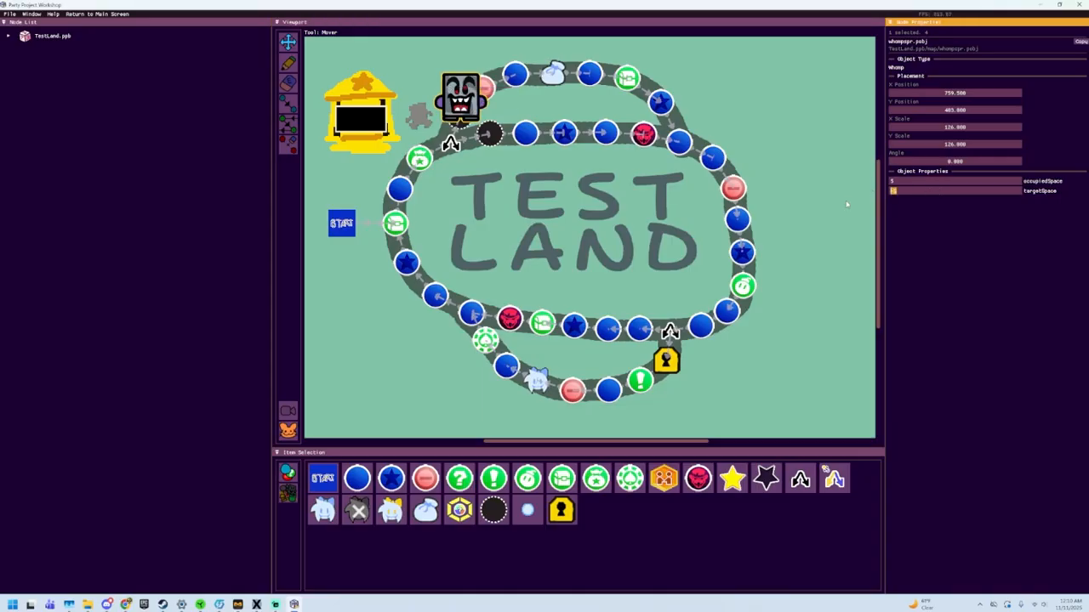
type("7")
left_click(558, 243)
Place a second Whomp Move point just below the empty space on the inner path
left_click(287, 62)
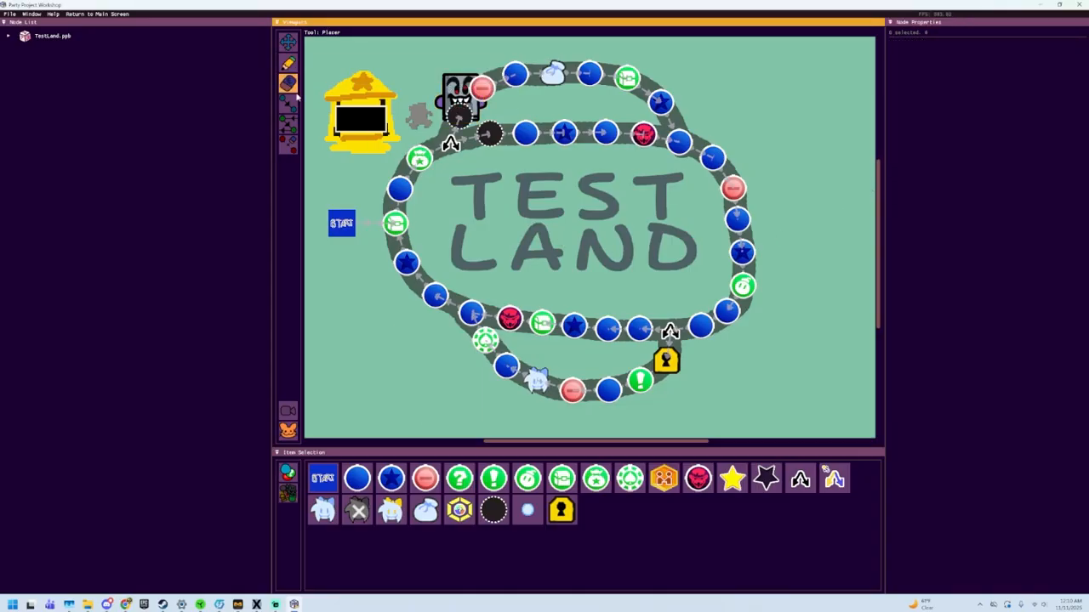
left_click(288, 492)
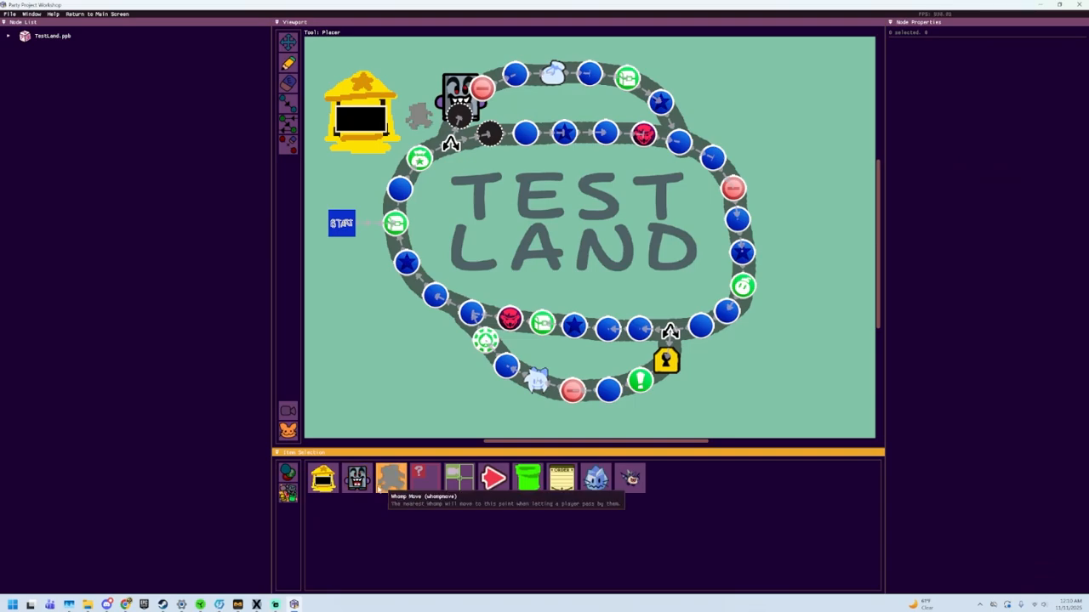
left_click(499, 181)
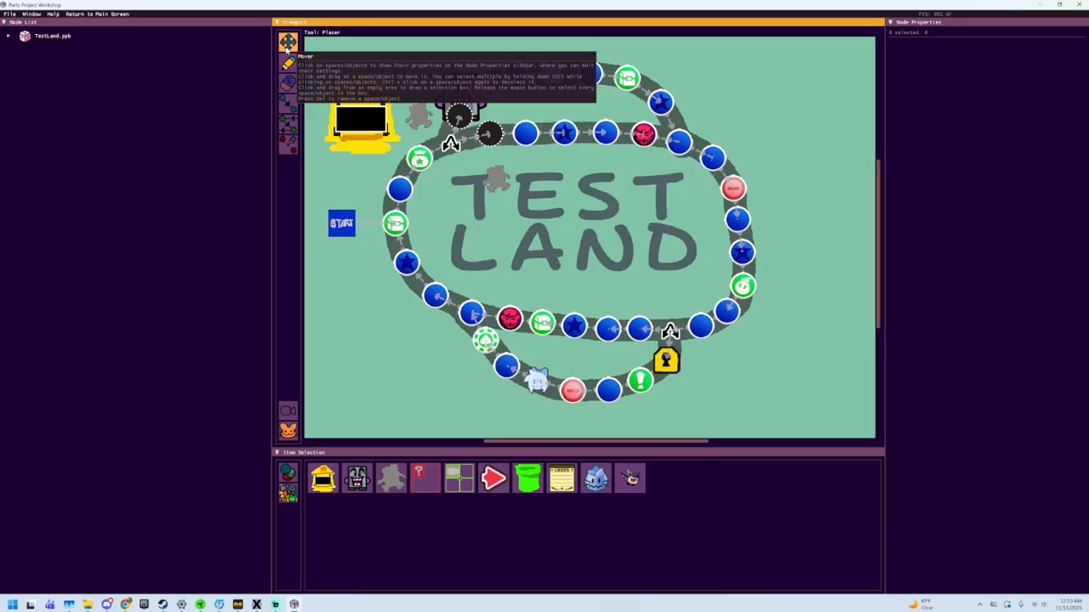
Move the Whomp onto the inner path's empty space and back over the upper branch's empty space
left_click(287, 46)
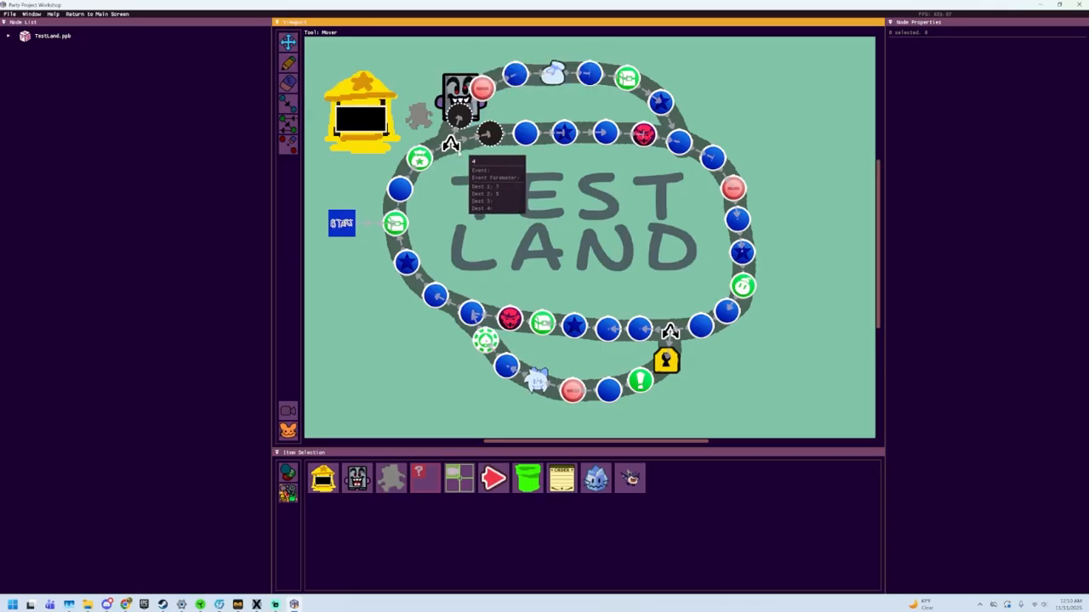
mouse_move(488, 136)
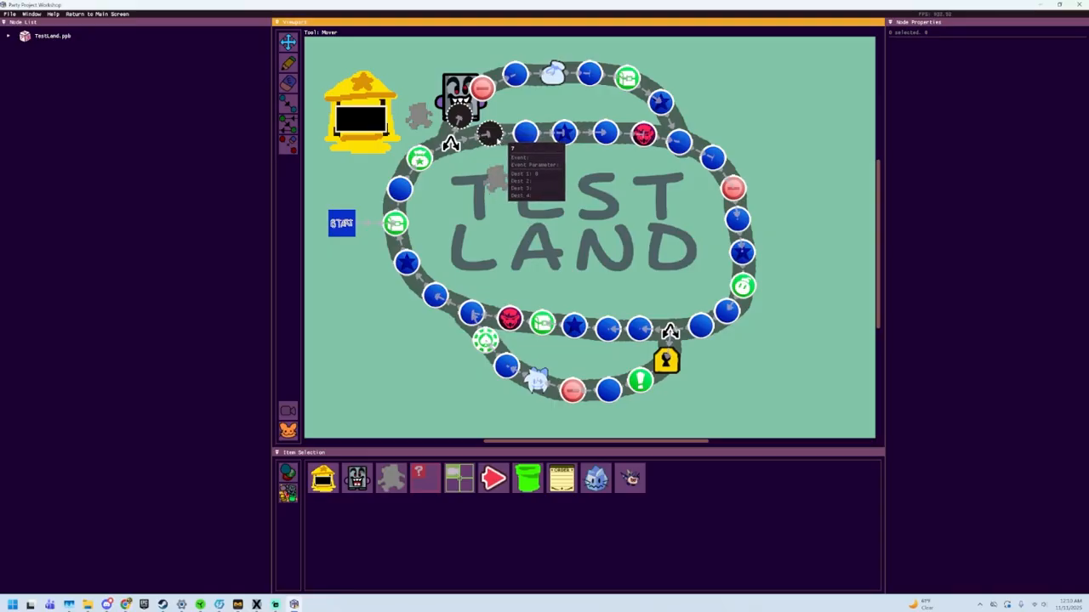
mouse_move(467, 104)
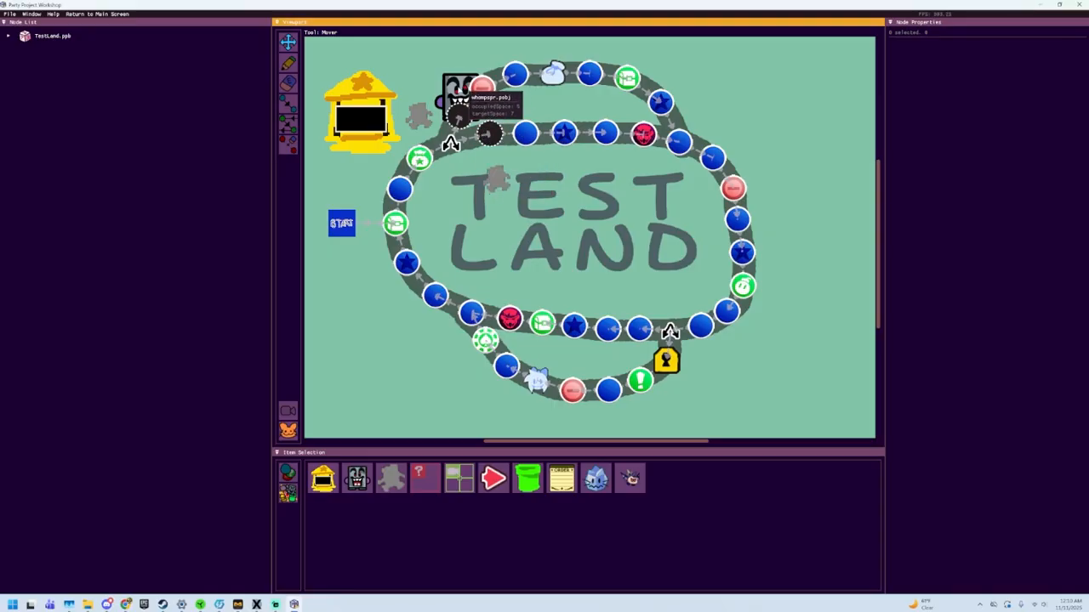
left_click(463, 95)
left_click_drag(466, 95, 492, 110)
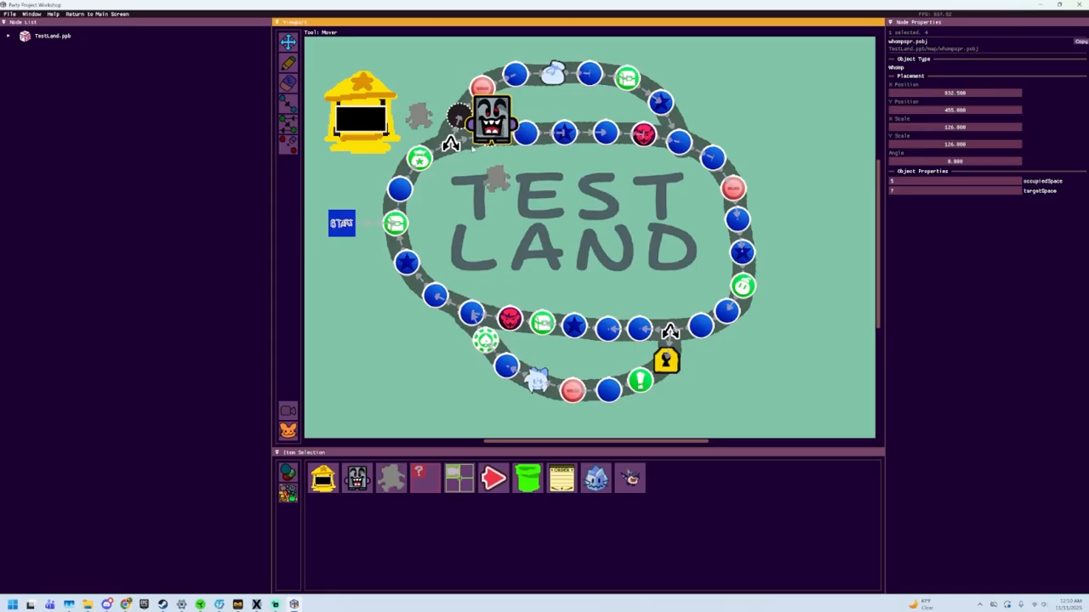
mouse_move(487, 114)
left_mouse_down()
mouse_move(513, 107)
mouse_move(474, 98)
left_mouse_up()
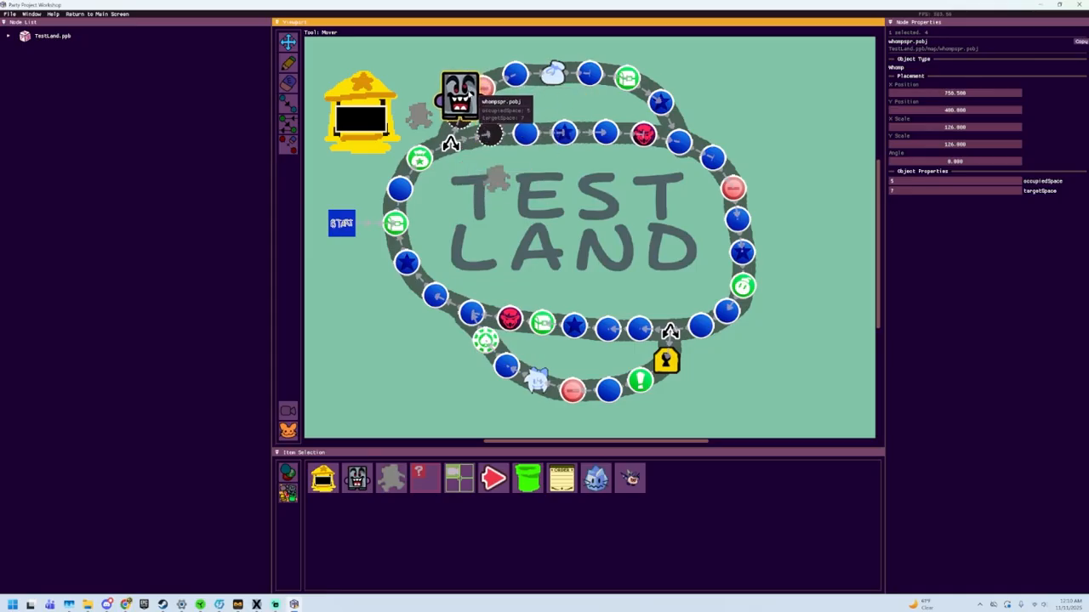
left_click(548, 203)
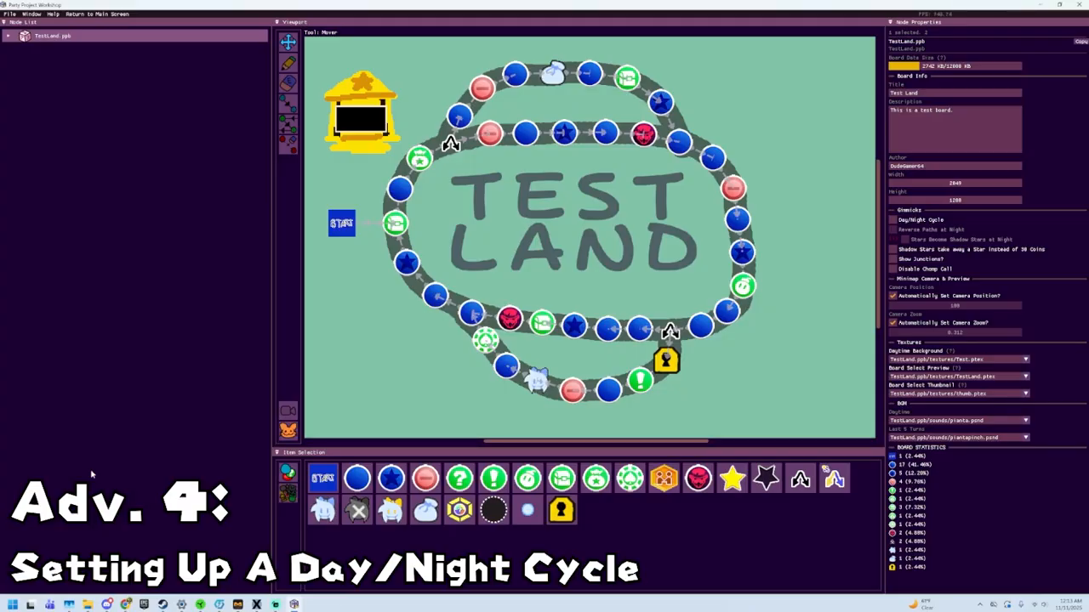
Enable the Day/Night Cycle gimmick for TestLand.ppb and set the nighttime music to pianta.psnd
left_click(85, 38)
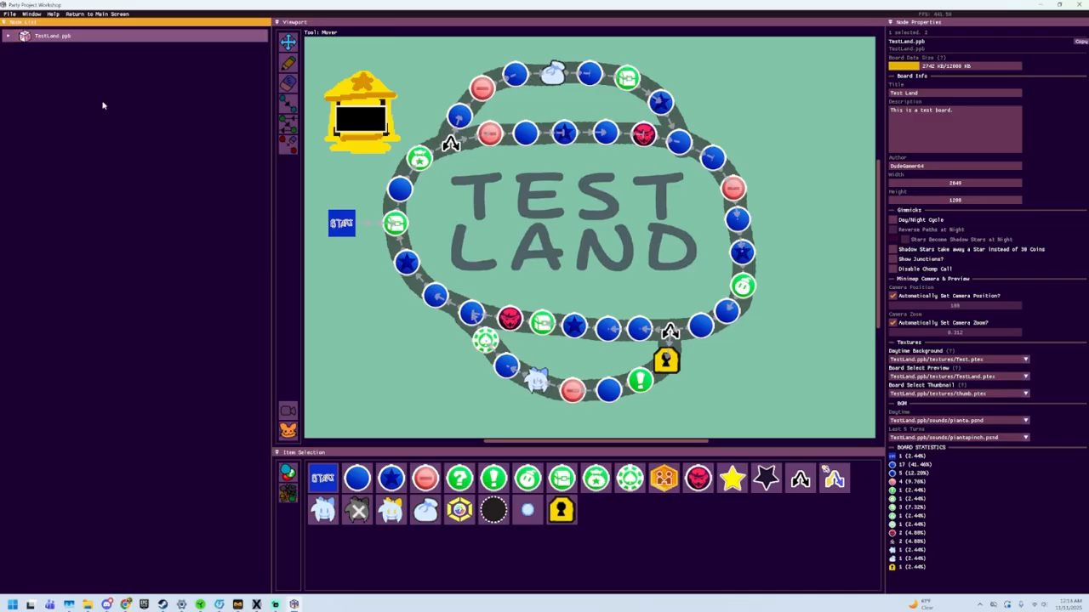
left_click(892, 220)
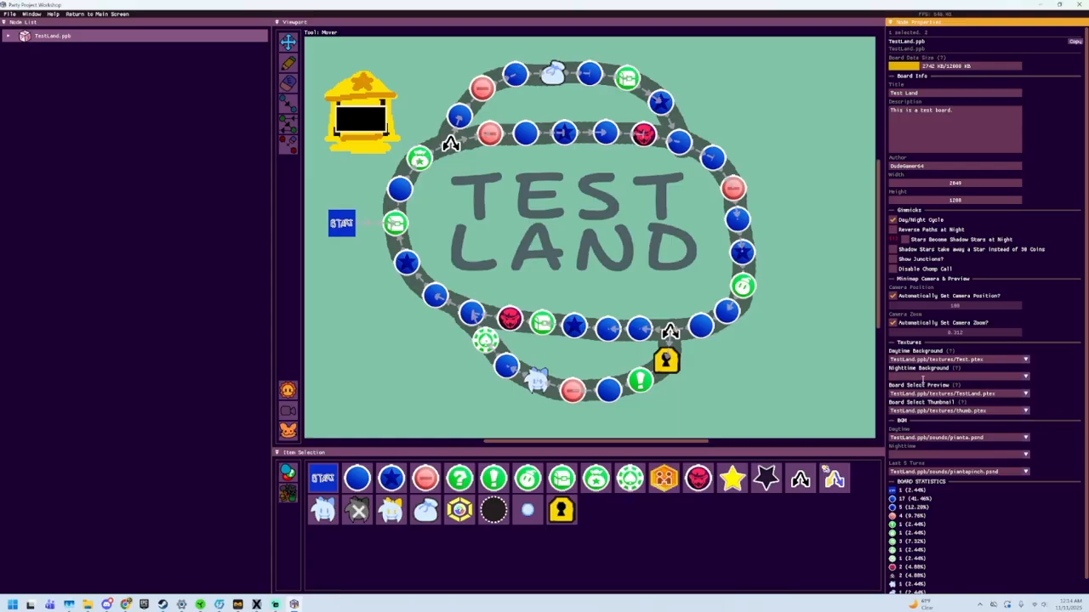
left_click(1025, 456)
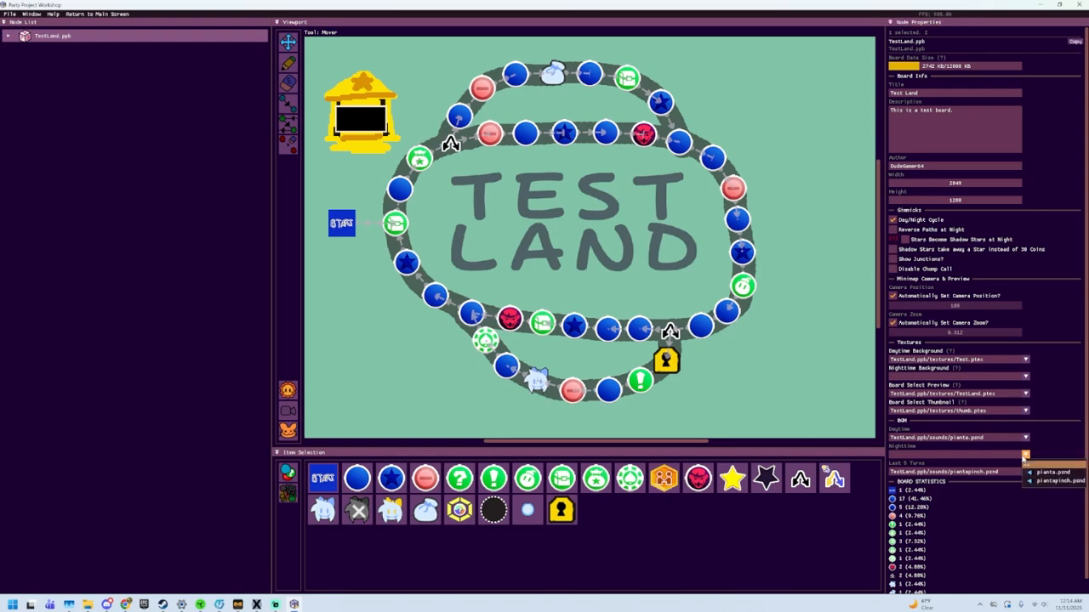
left_click(1055, 465)
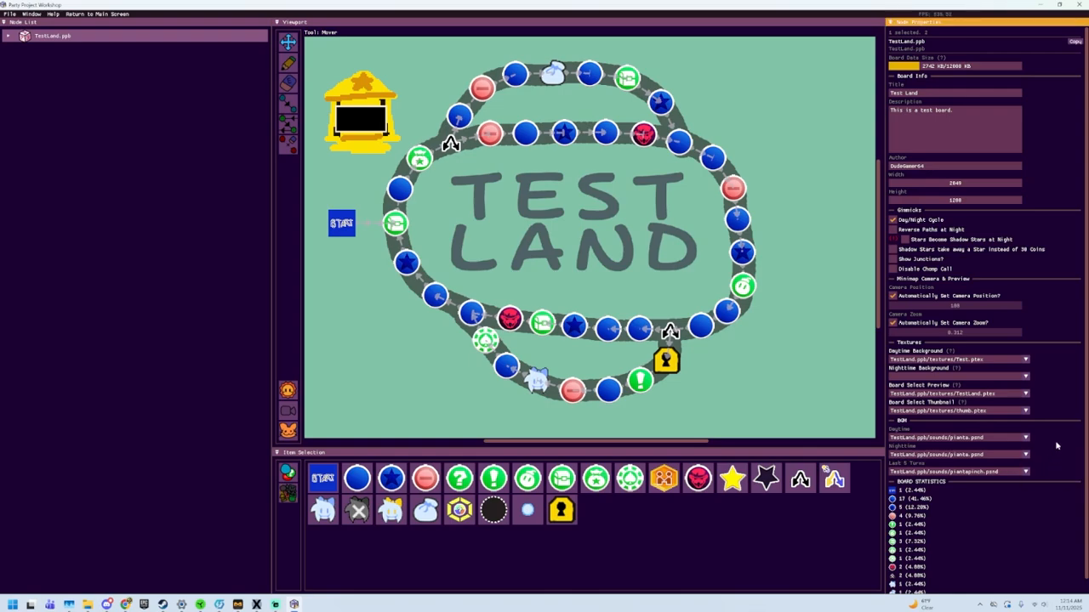
Add TestNight.jpg from the tutorial folder to the board as a new texture
right_click(87, 42)
mouse_move(102, 47)
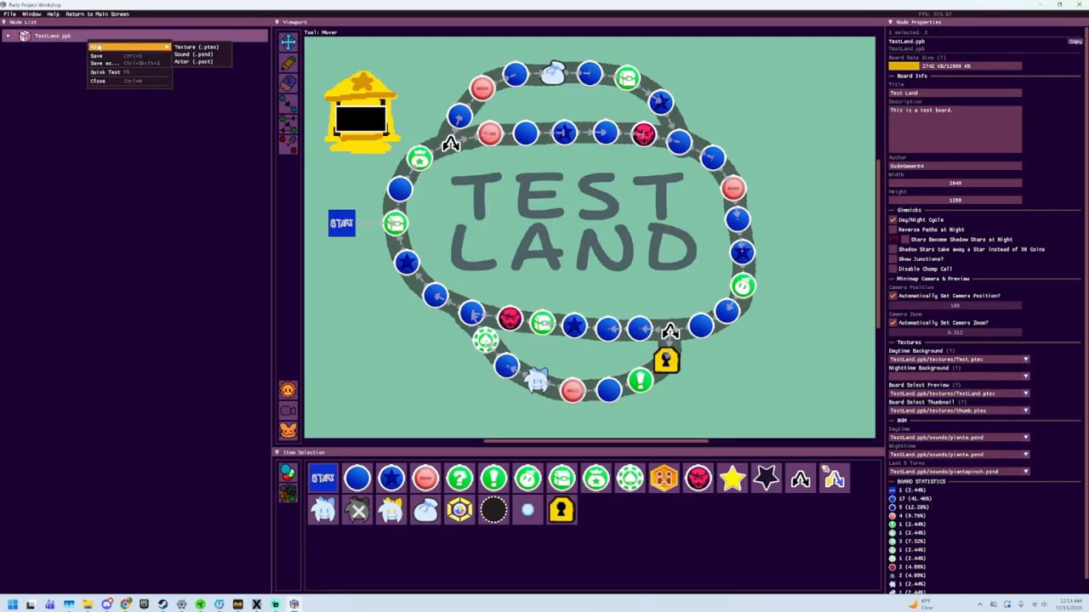
left_click(186, 47)
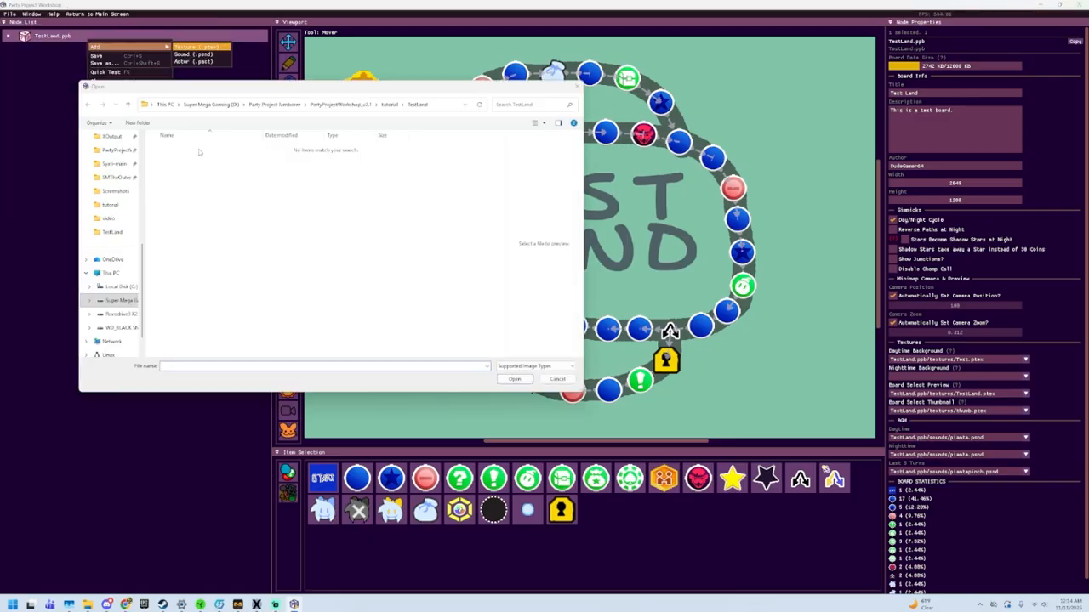
left_click(388, 104)
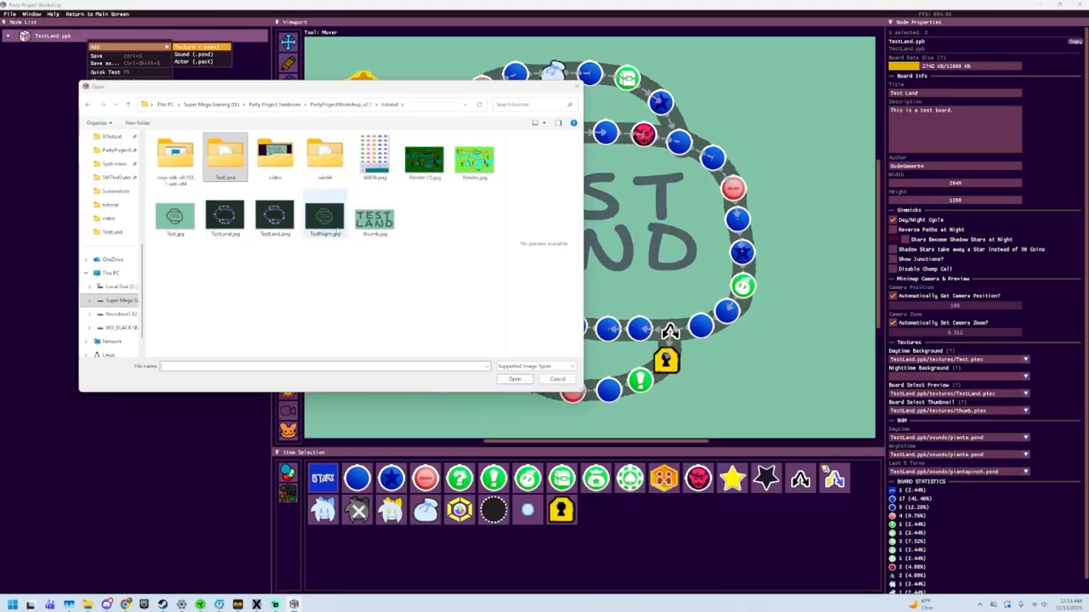
double_click(324, 220)
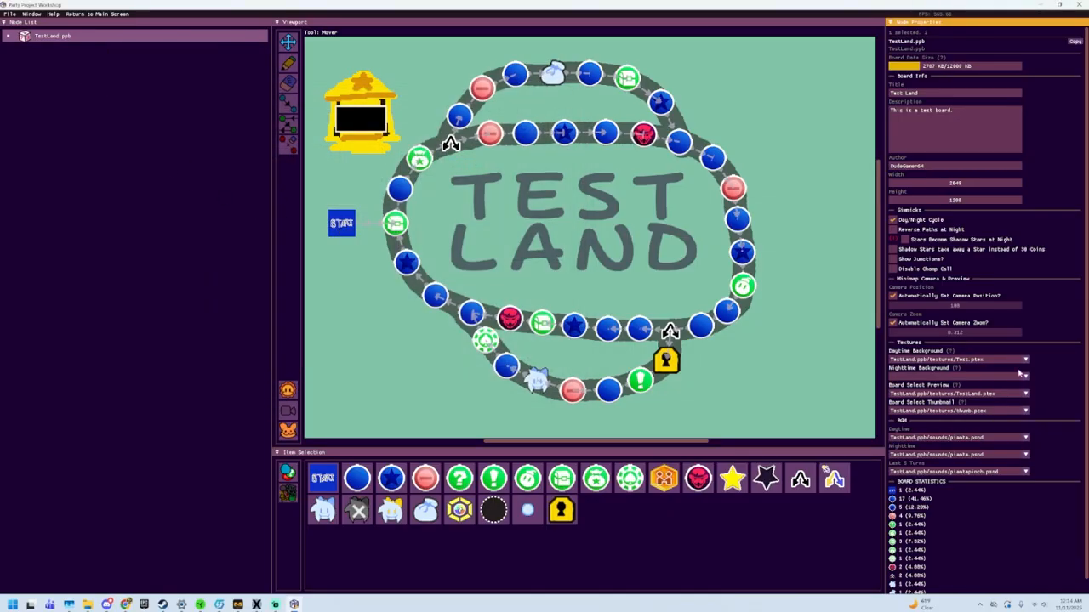
Set the board's Nighttime Background to TestNight.ptex
left_click(1025, 375)
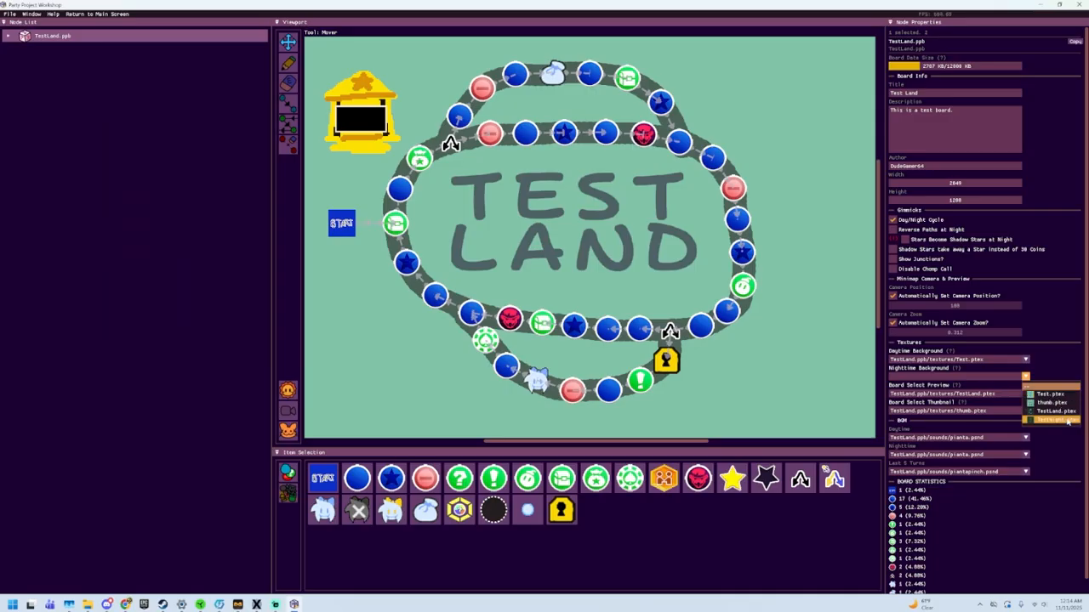
left_click(1058, 420)
left_click(179, 389)
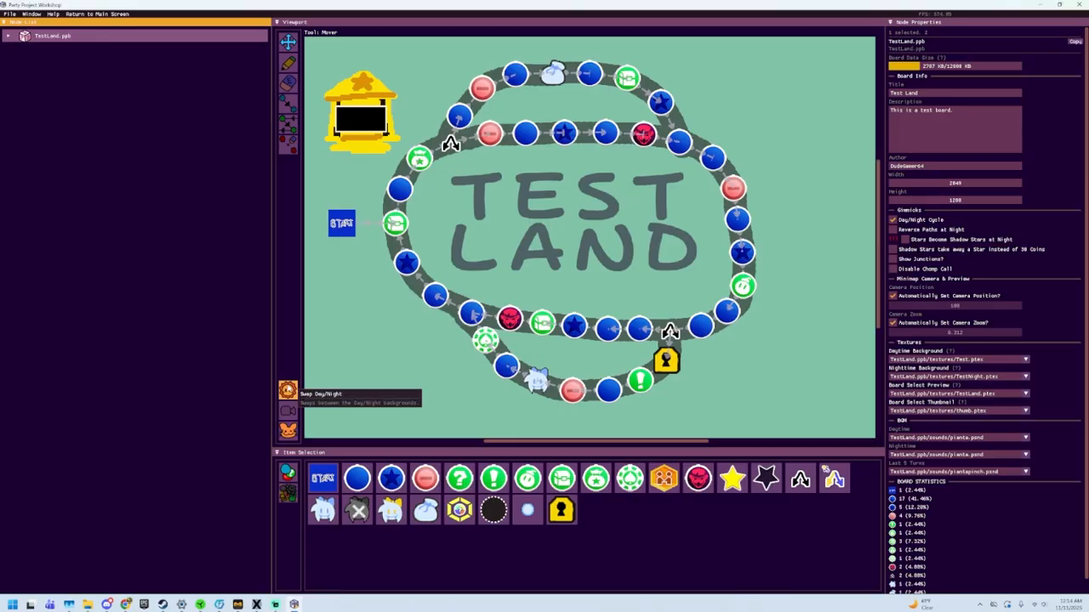
Preview the board by swapping between the day and night backgrounds twice, ending on the day background
left_click(288, 390)
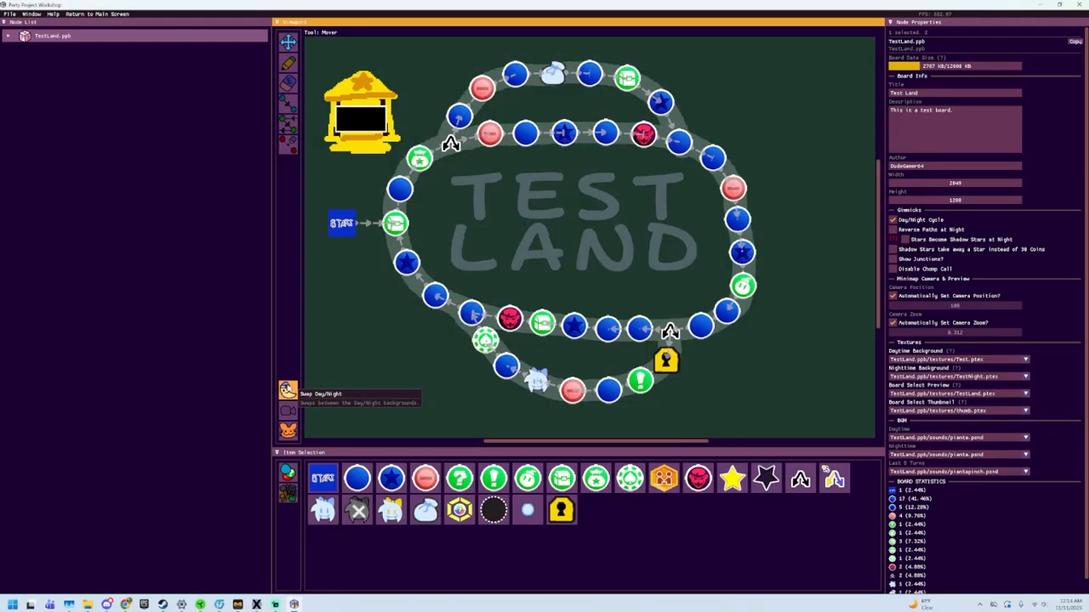
left_click(287, 391)
left_click(288, 390)
left_click(288, 391)
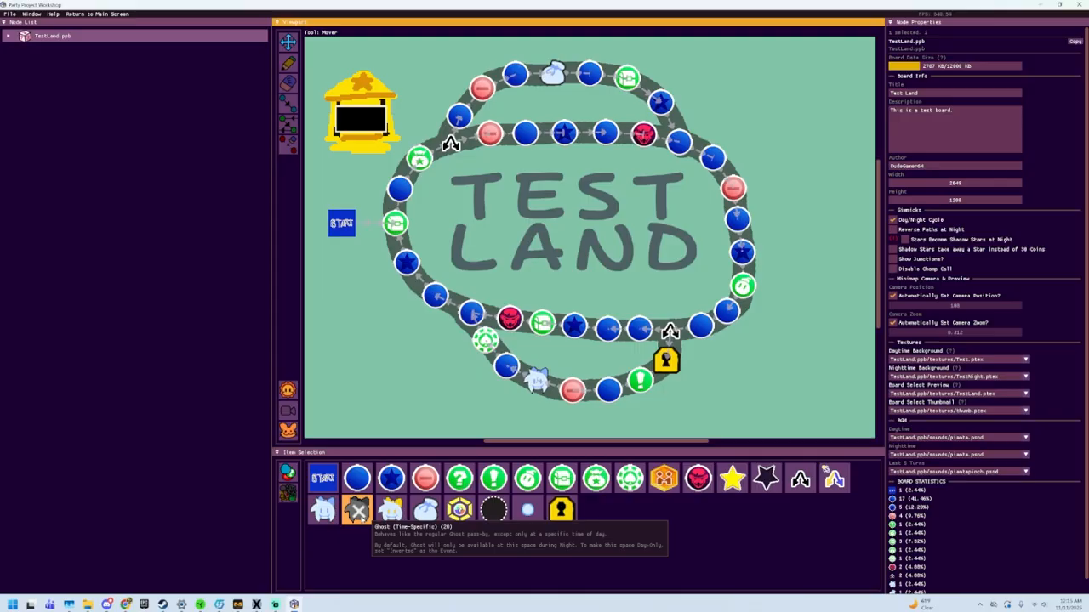
left_click(357, 478)
left_click(288, 63)
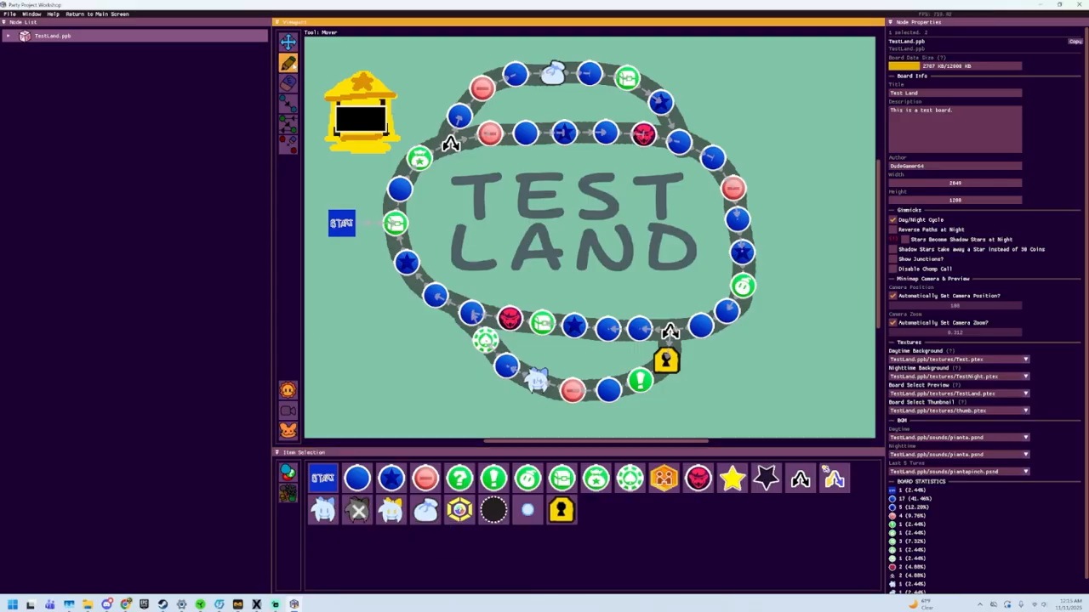
left_click(378, 356)
left_click(287, 82)
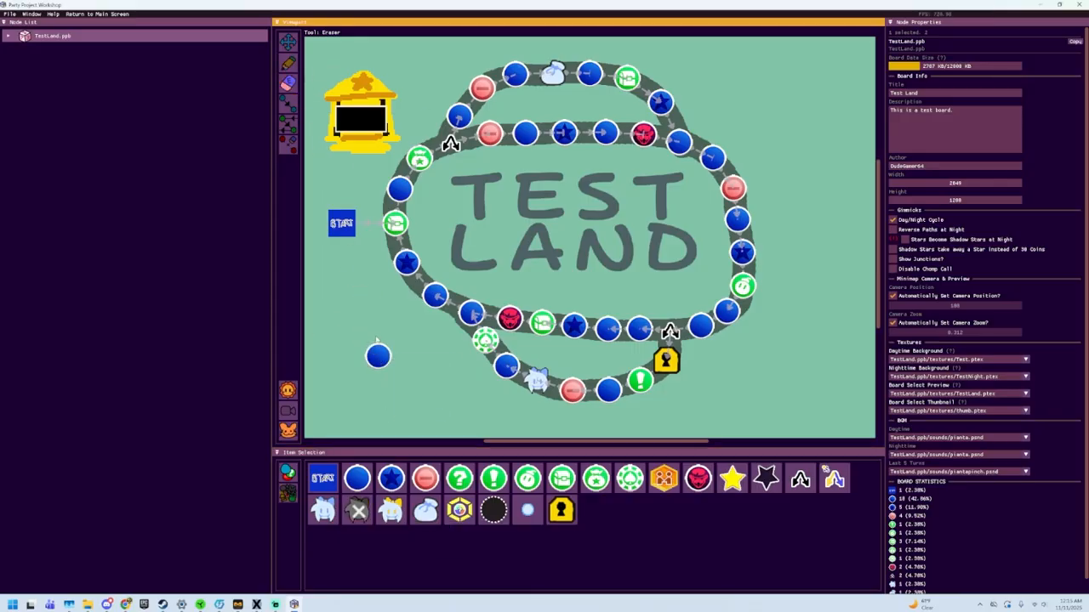
Place a Ghost (Time-Specific) space on the empty area at the board's lower left, off the path
left_click(287, 63)
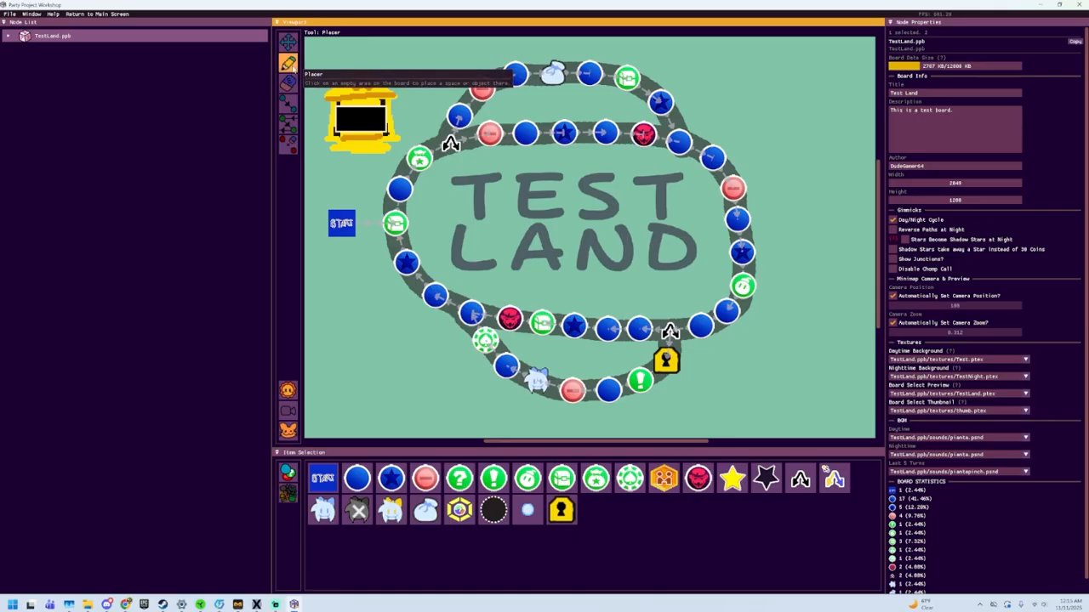
left_click(390, 511)
left_click(372, 358)
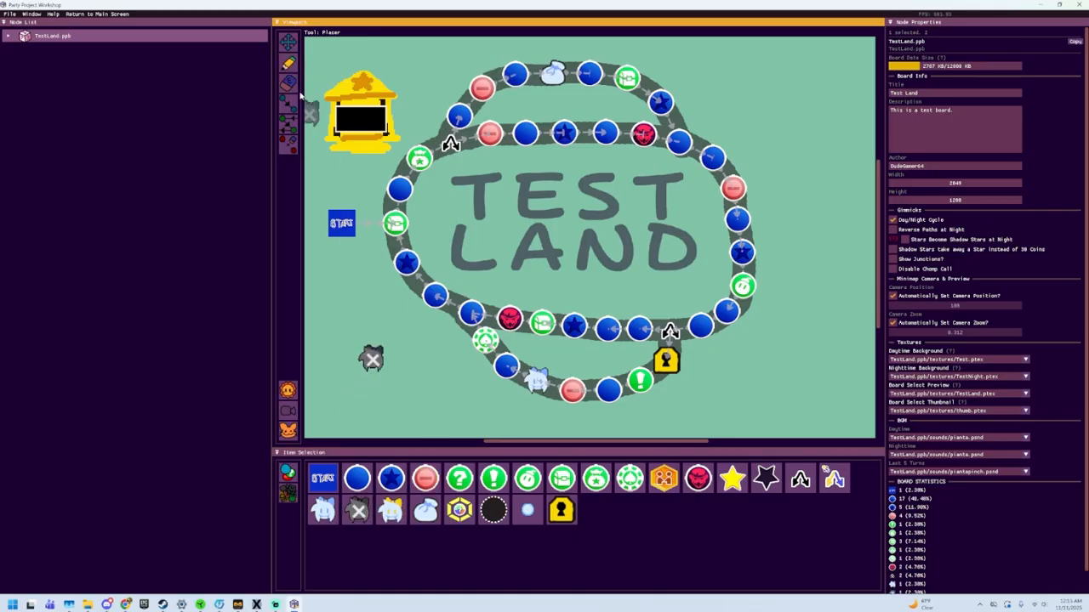
Set the Event of the time-specific Ghost space to Inverted
left_click(288, 41)
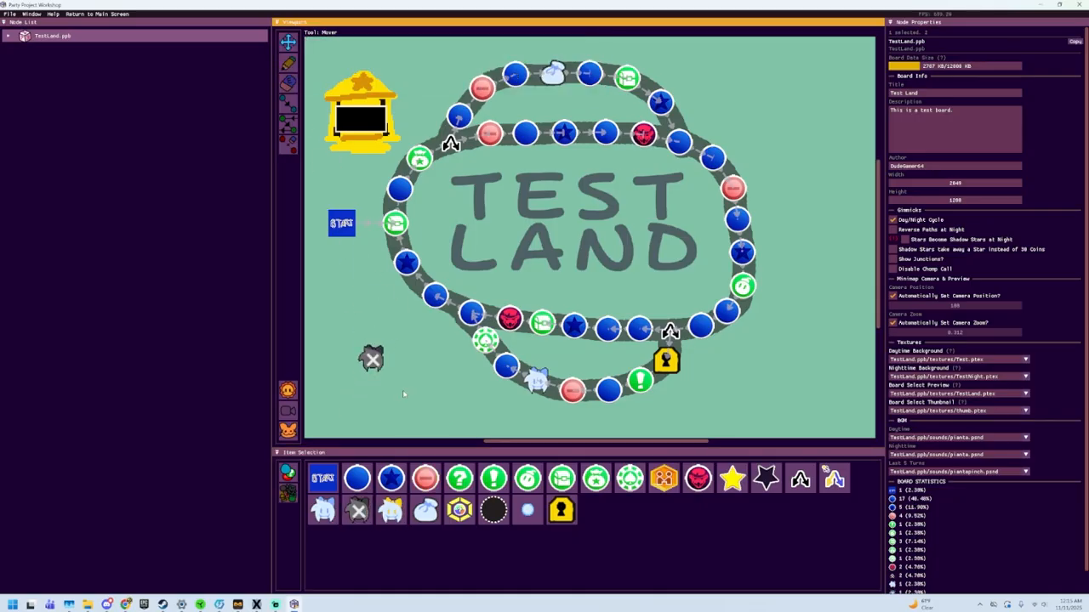
left_click(373, 360)
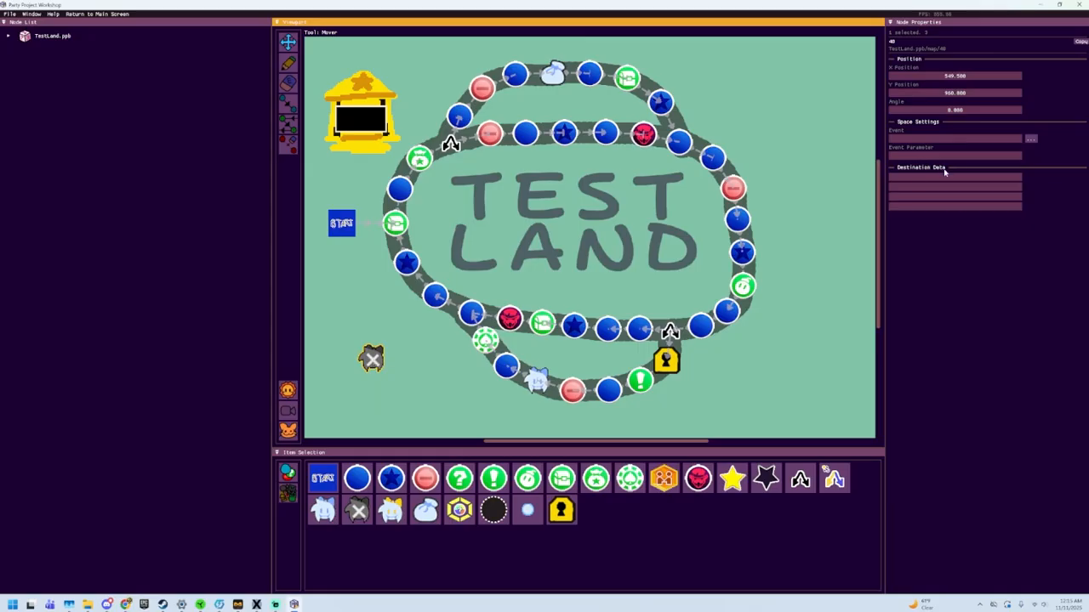
left_click(914, 140)
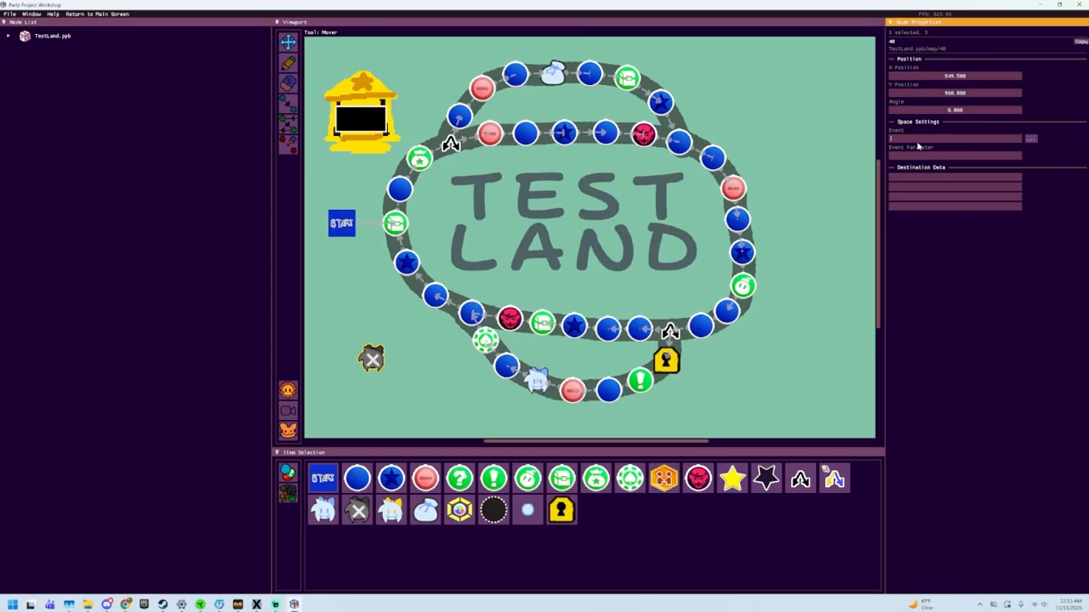
type("Inverted")
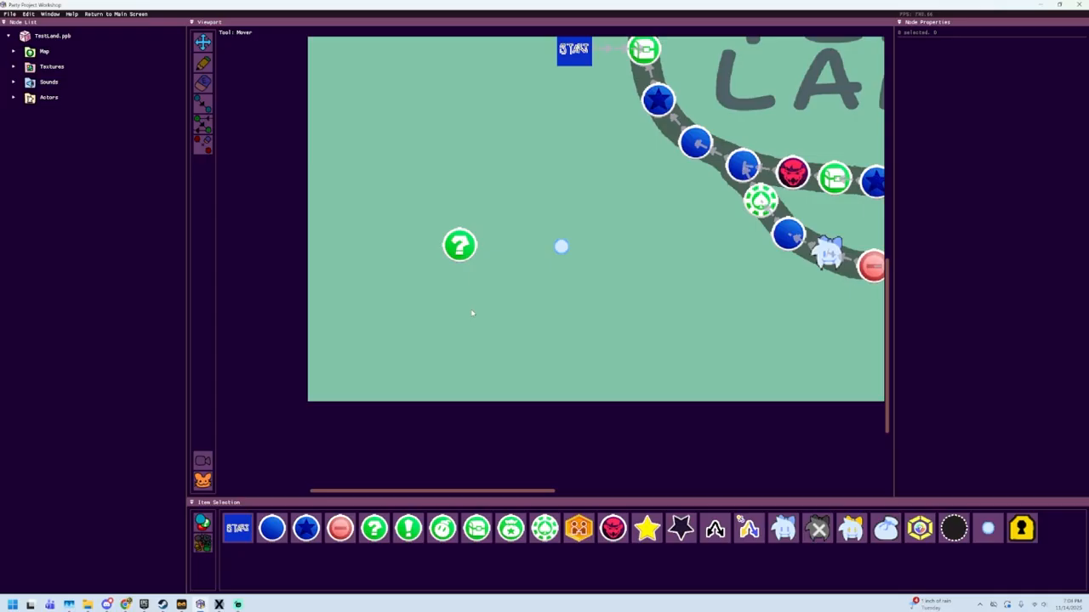
Compare the space settings of the green question-mark space and the small light-blue space on the board's empty lower-left area
left_click(465, 245)
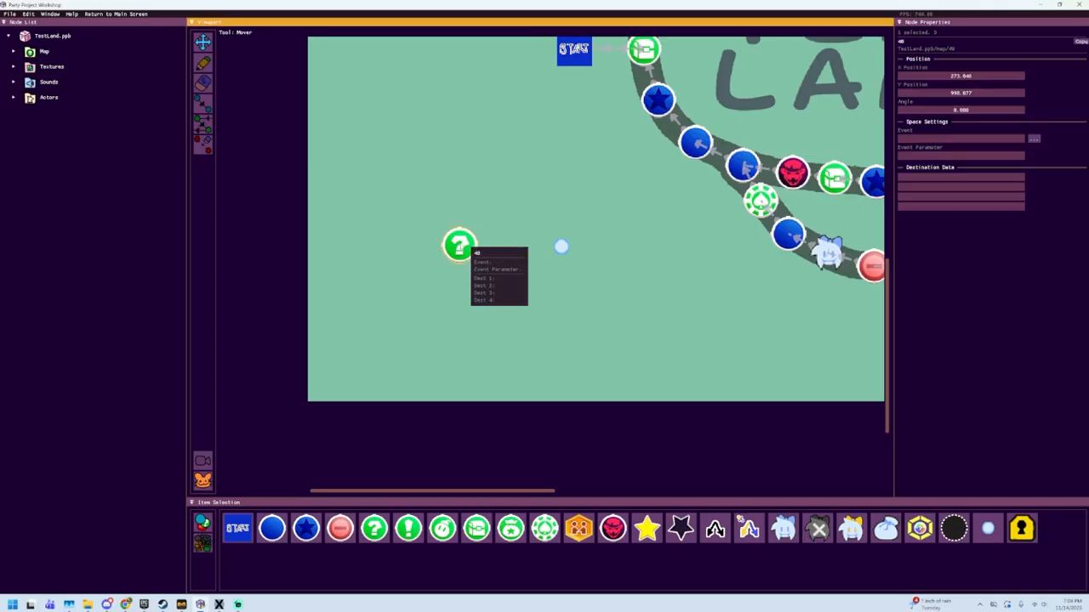
left_click(561, 246)
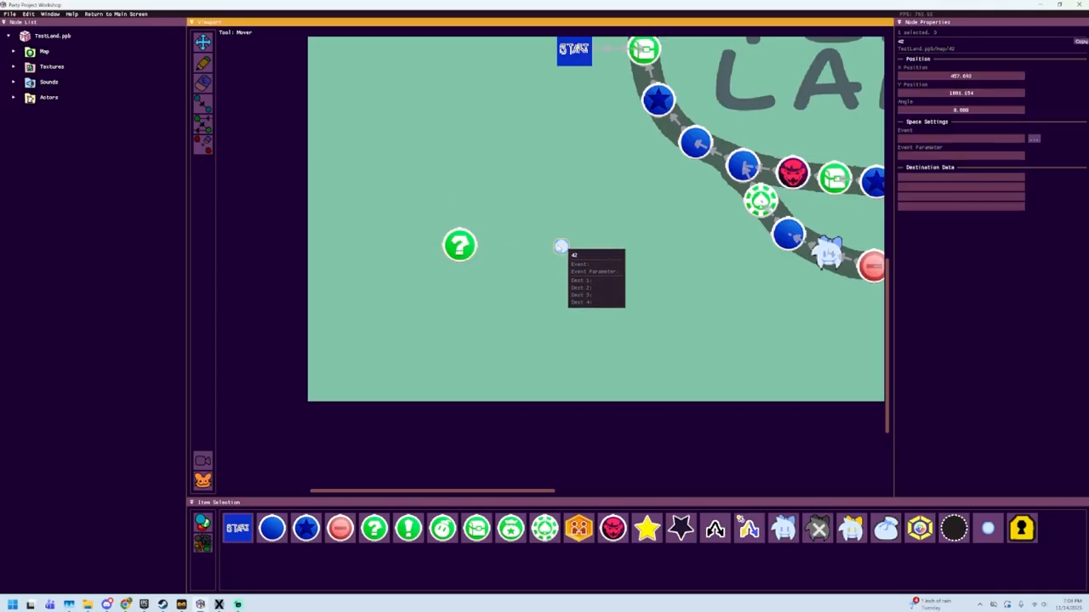
left_click(467, 253)
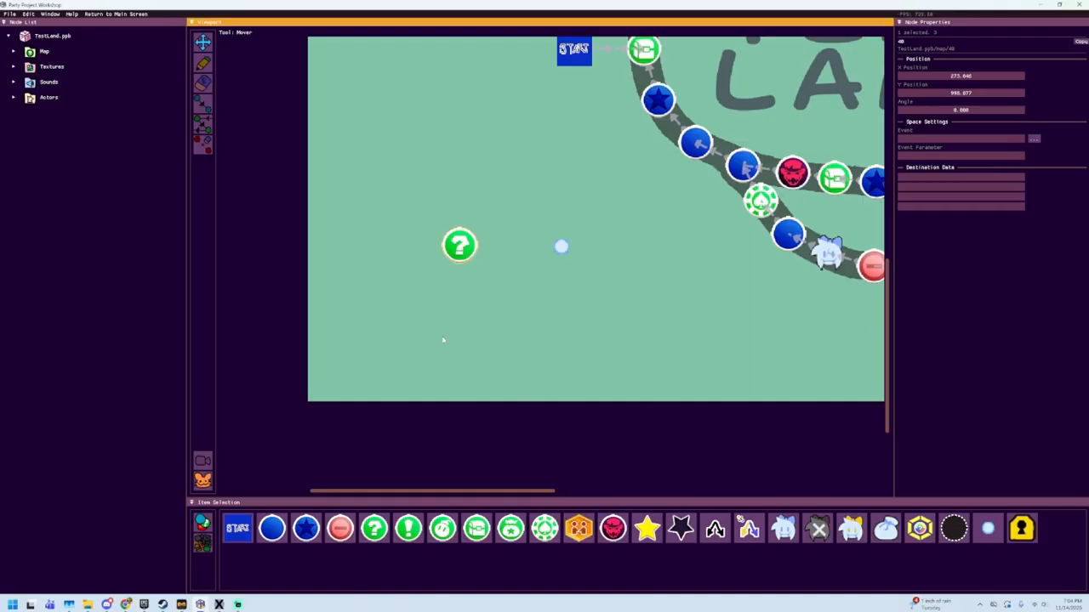
mouse_move(561, 247)
Review the available Happening Space and Pass-By events for the green question-mark space, then leave the event chooser without picking one
left_click(1033, 141)
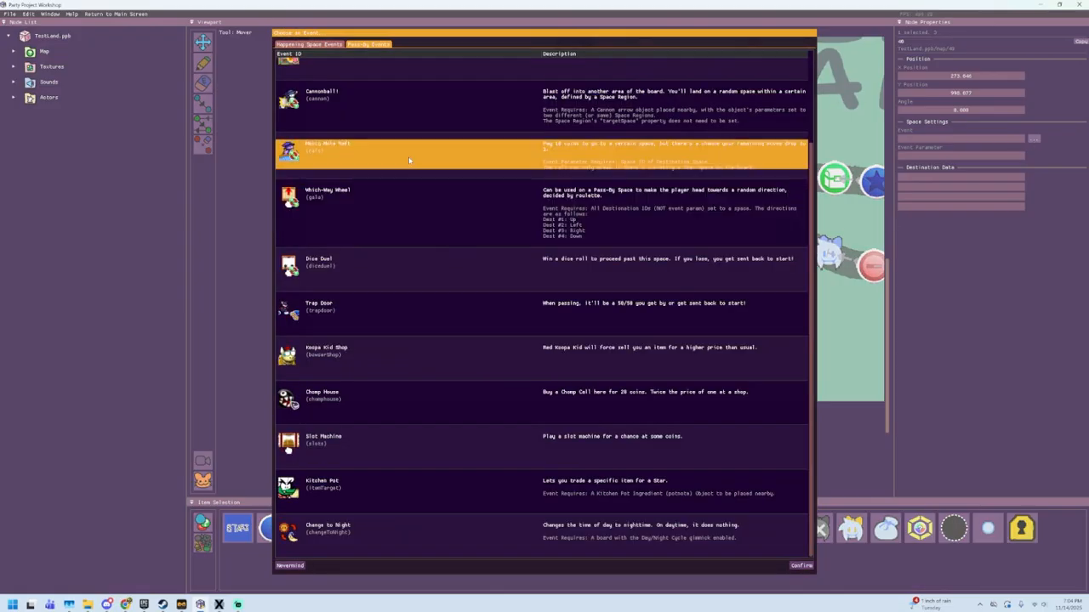
scroll(408, 156, "up", 3)
left_click(309, 44)
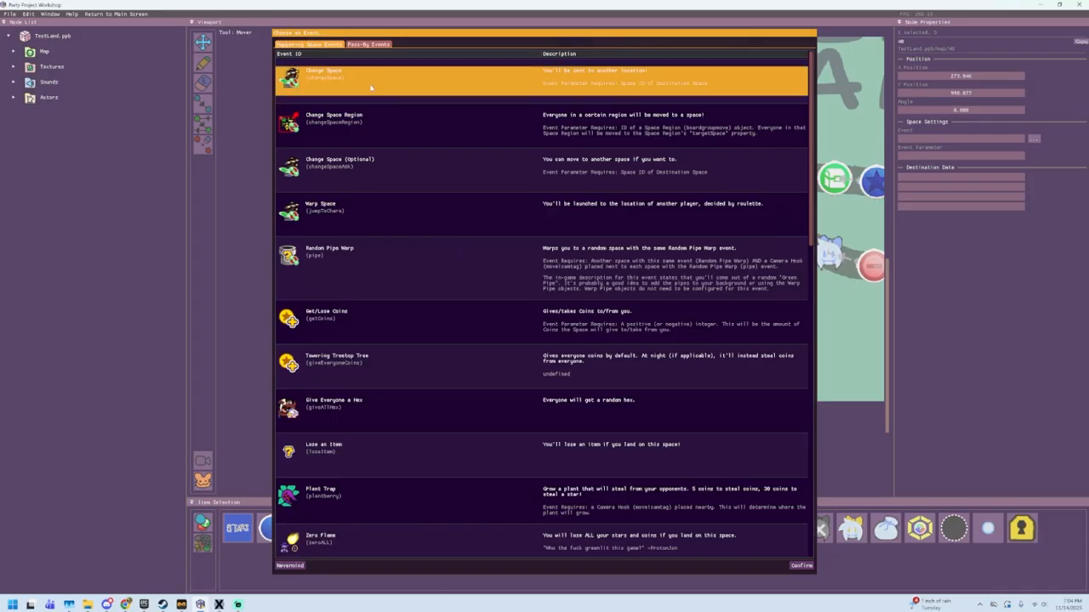
scroll(418, 111, "down", 3)
scroll(419, 111, "down", 4)
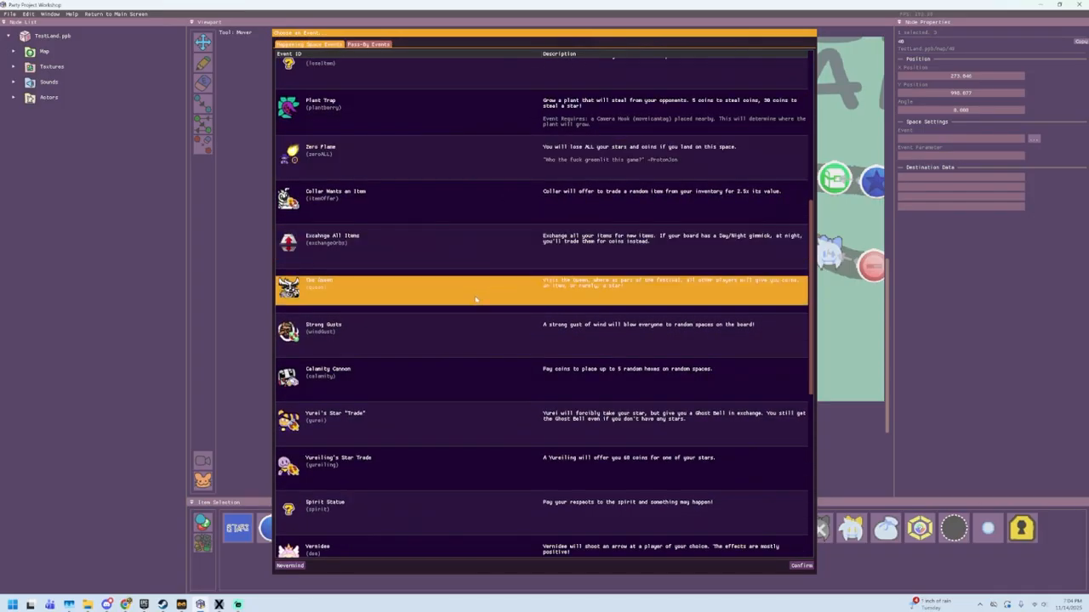
left_click(306, 388)
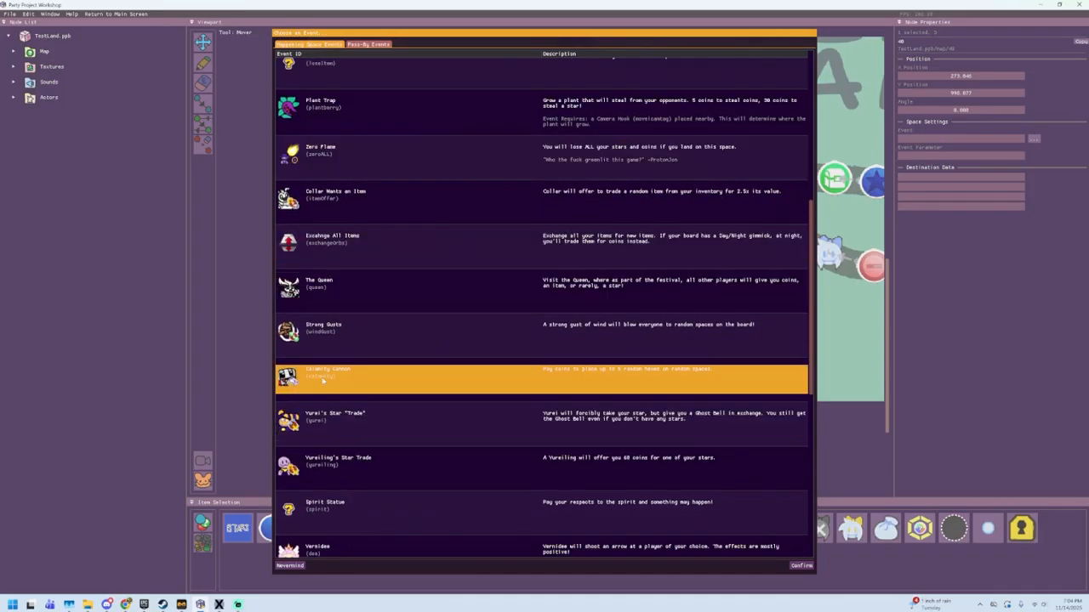
scroll(504, 372, "up", 4)
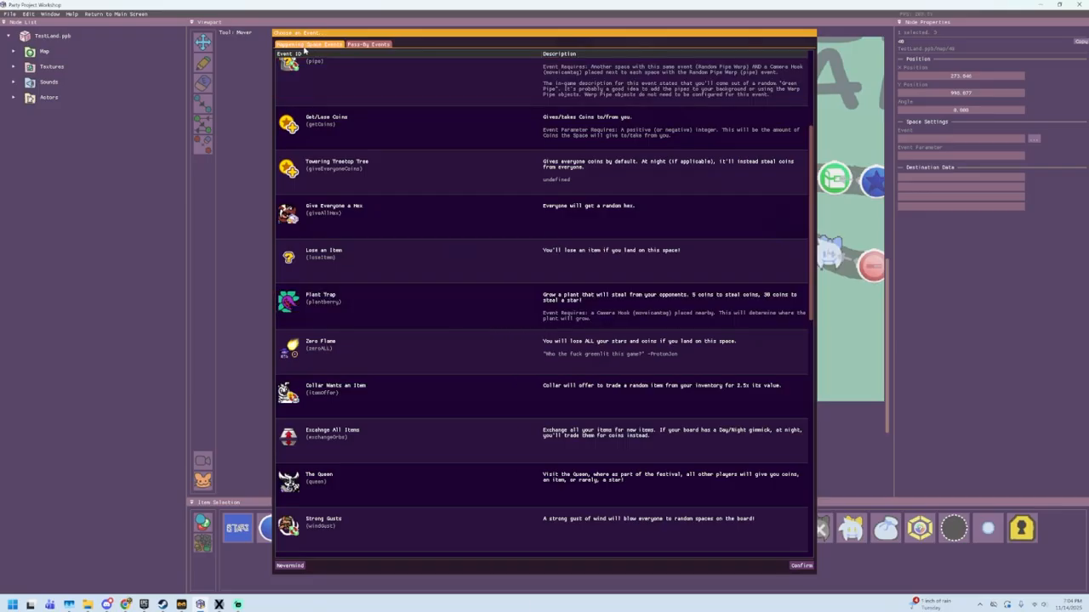
left_click(359, 45)
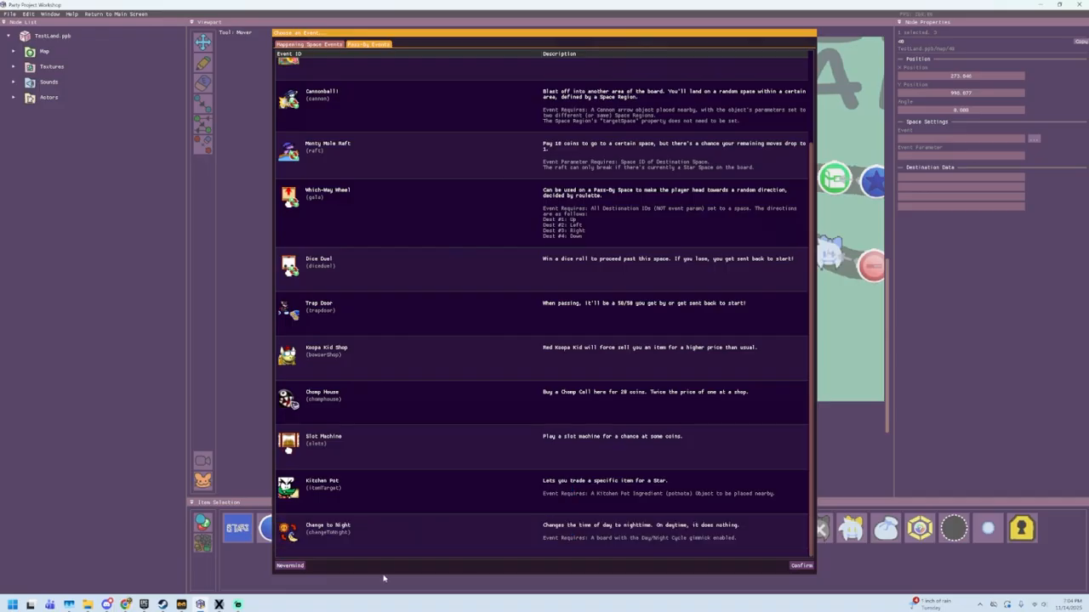
left_click(289, 565)
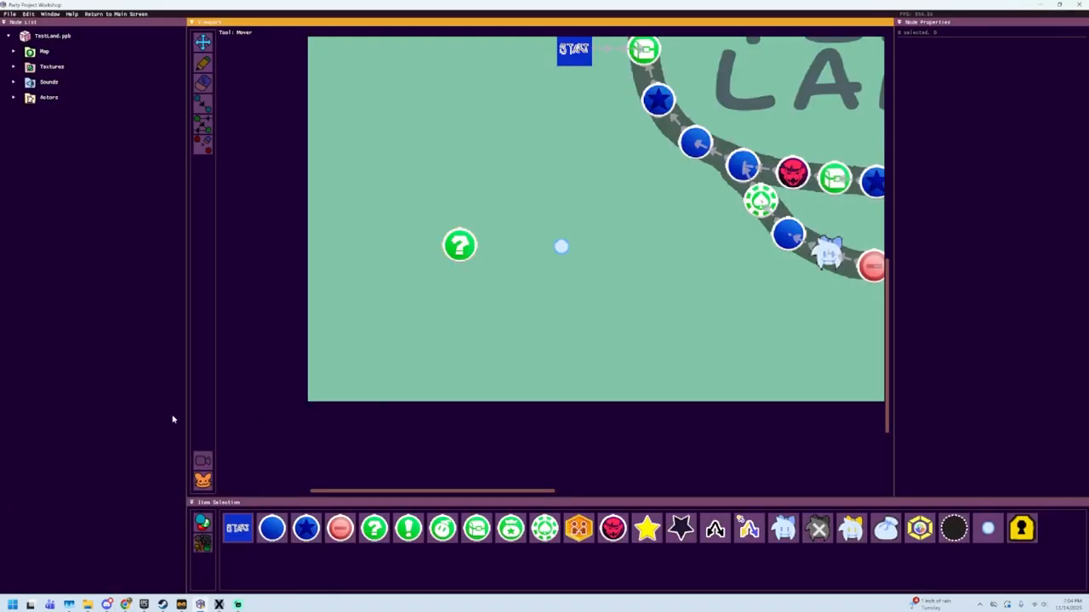